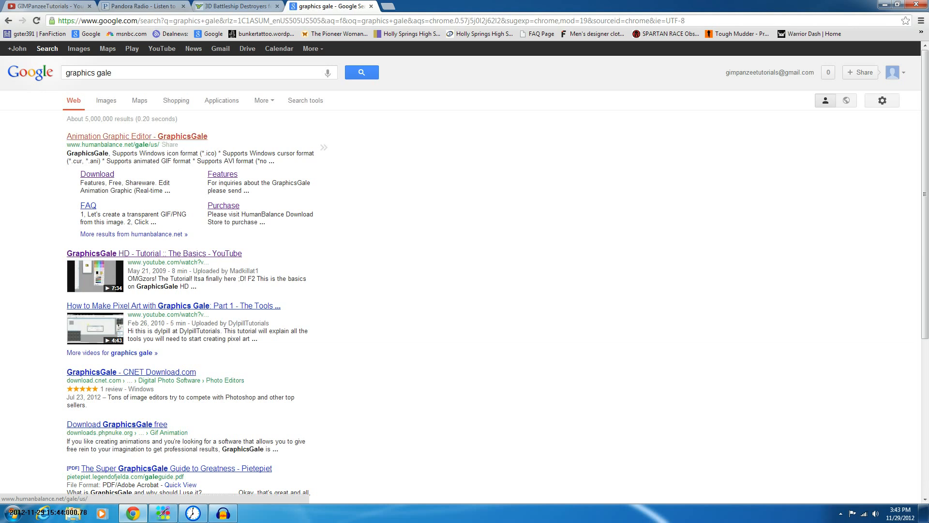
Step: Open the official GraphicsGale website from the search results and go to its download page
left_click(137, 136)
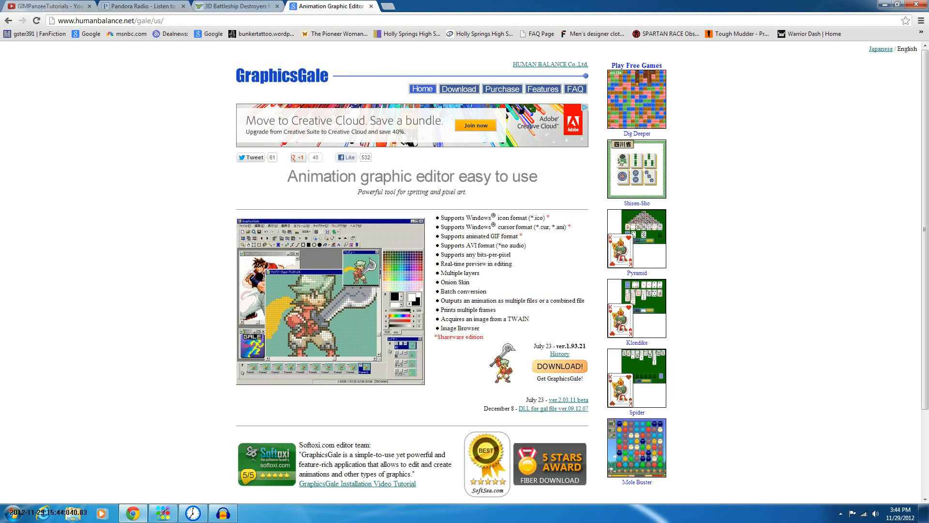
scroll(512, 250, "down", 3)
scroll(512, 250, "up", 3)
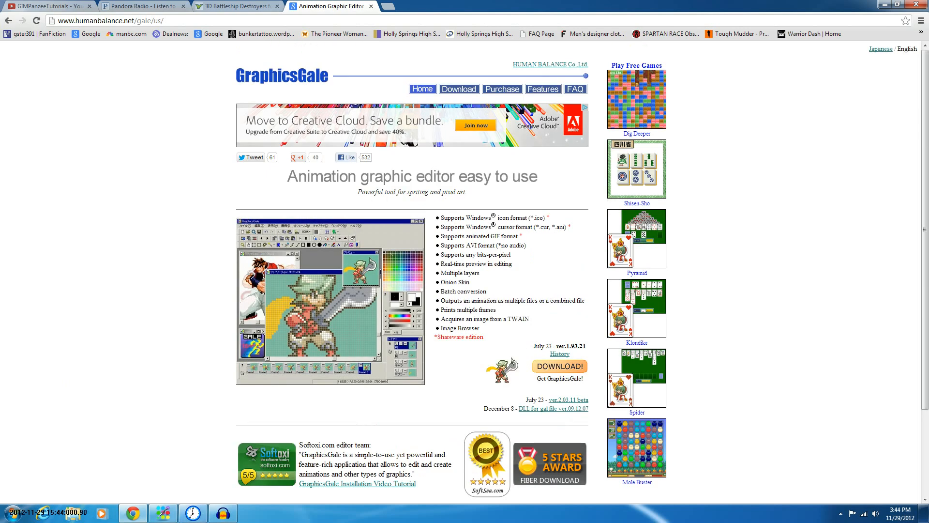
left_click(557, 366)
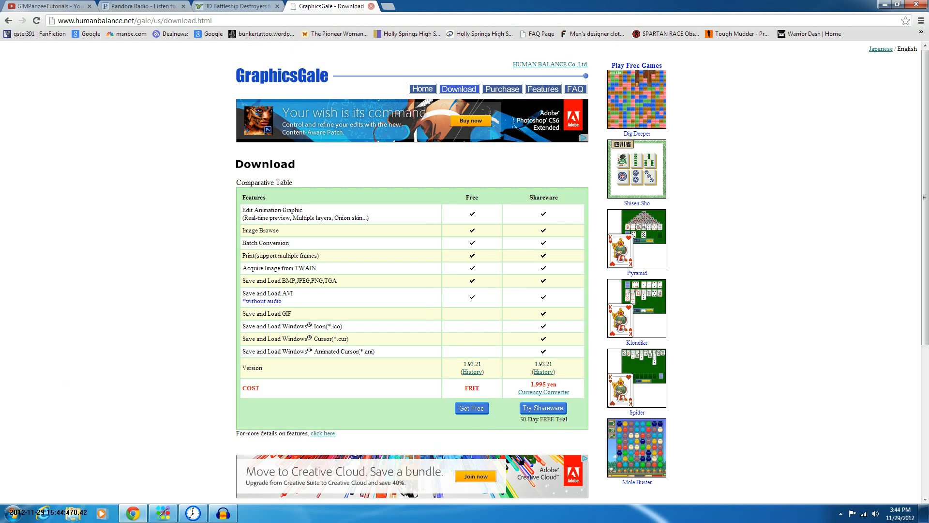
Step: Close the download page, leave the browser and launch GraphicsGale FreeEdition from the desktop
left_click(371, 6)
left_click(885, 4)
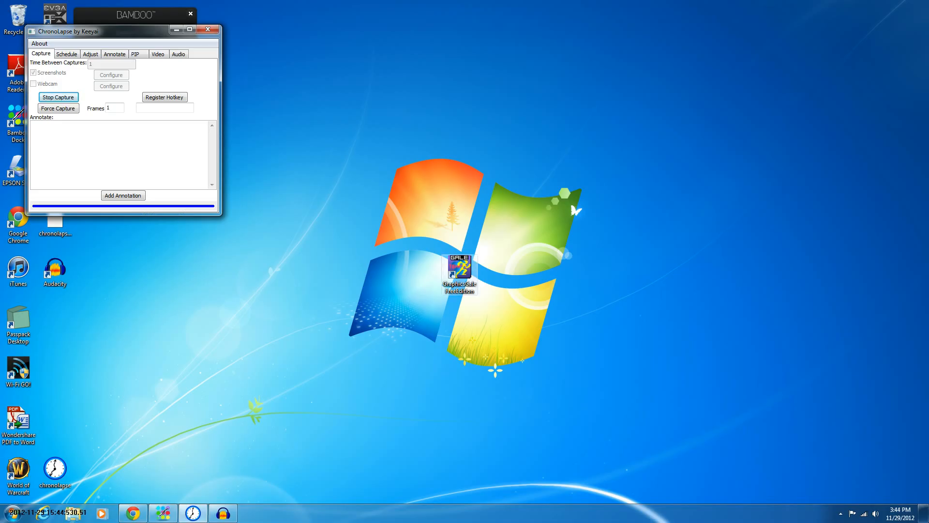
double_click(460, 274)
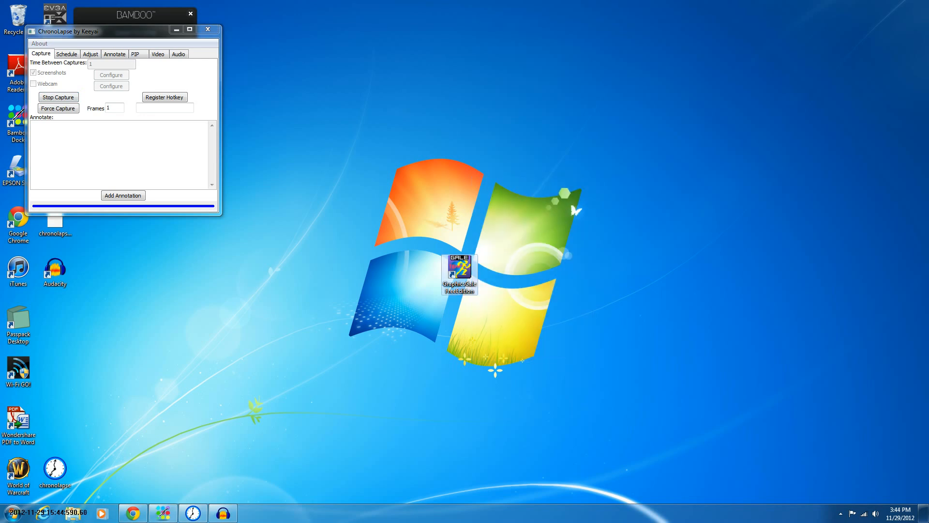
key("super")
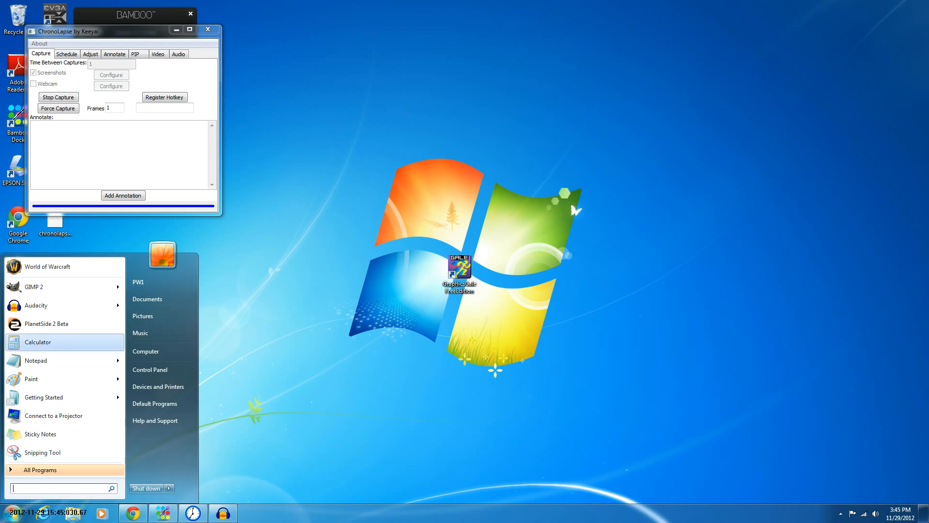
key("Escape")
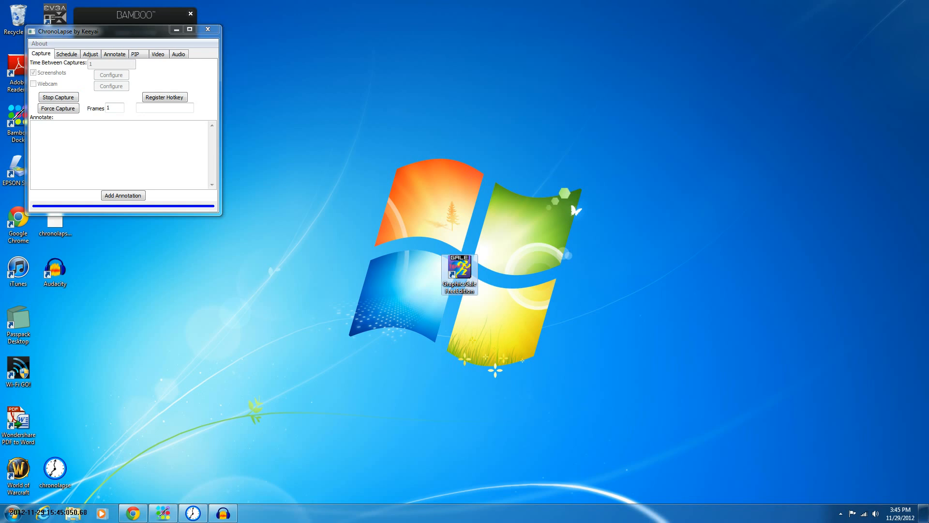
double_click(460, 274)
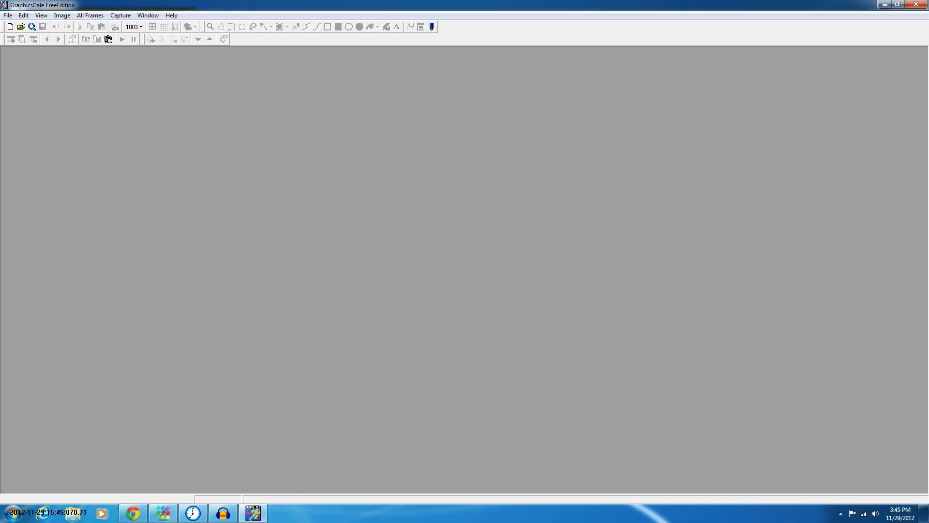
Step: Create a new 640 x 480 image in 24bit (full color) and maximize its window
left_click(8, 16)
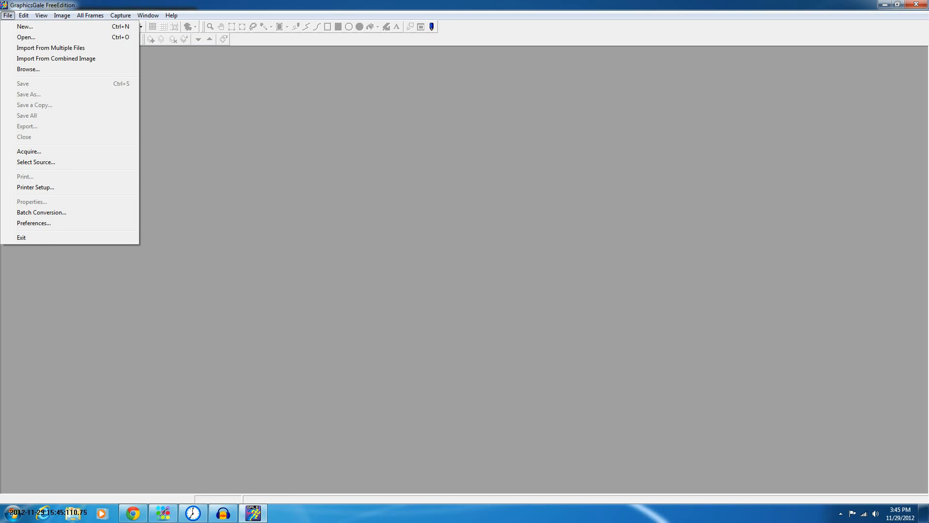
left_click(25, 27)
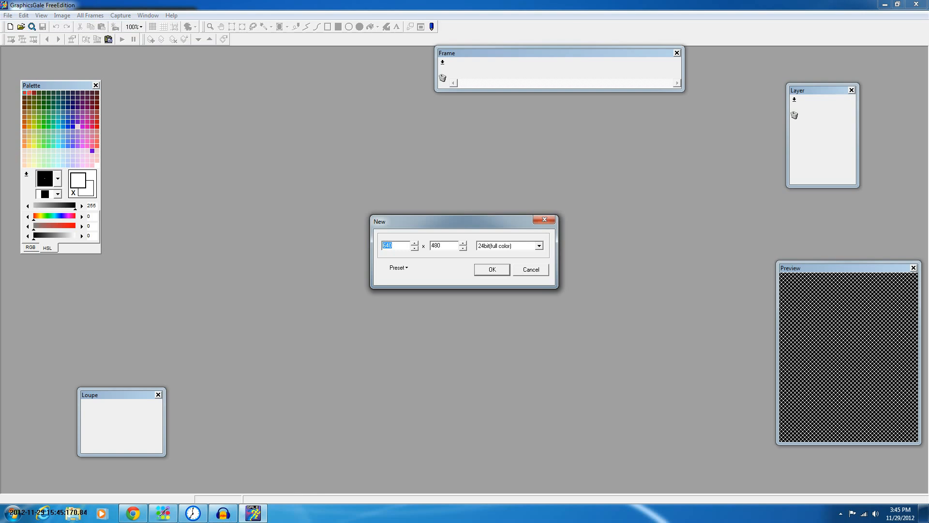
left_click(539, 245)
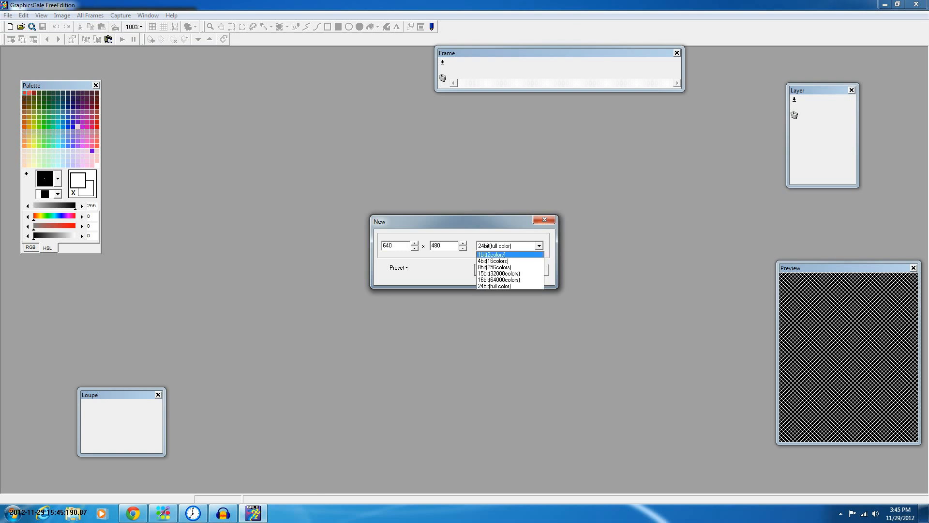
left_click(539, 246)
left_click(539, 246)
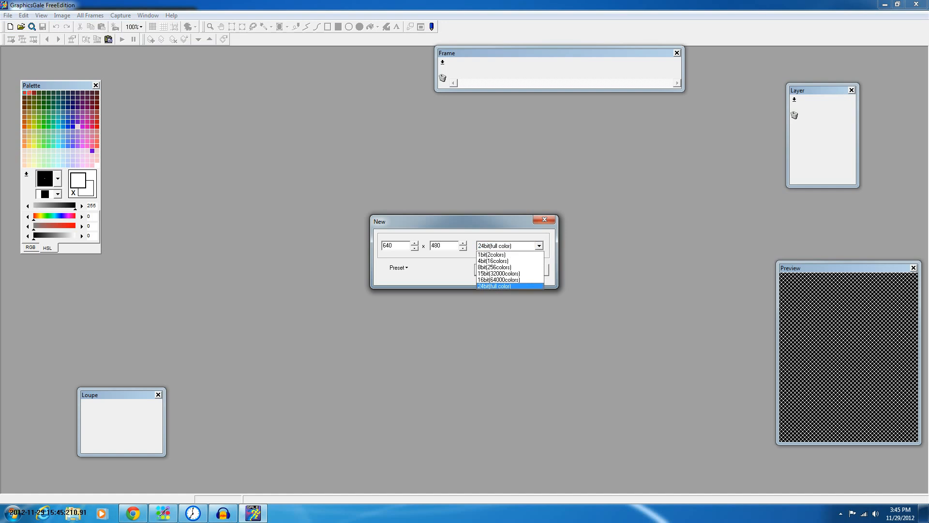
left_click(510, 286)
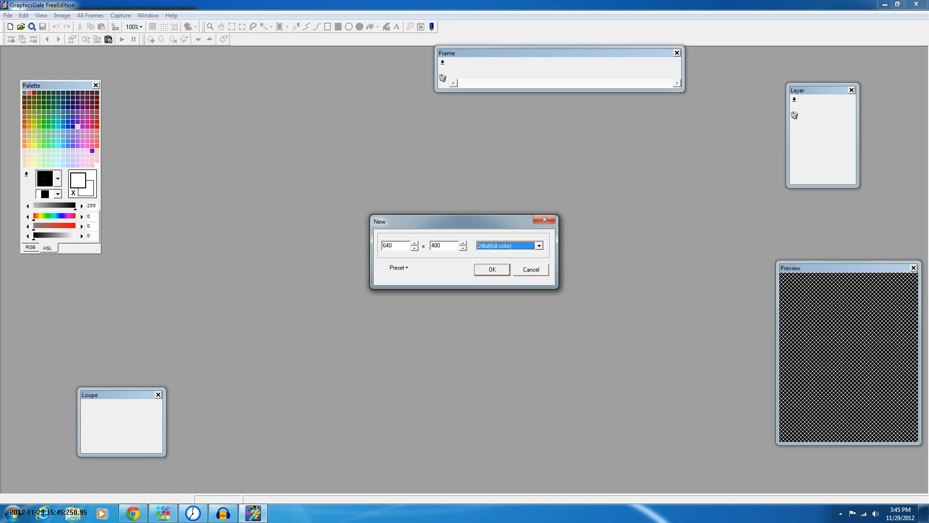
key("Tab")
key("Return")
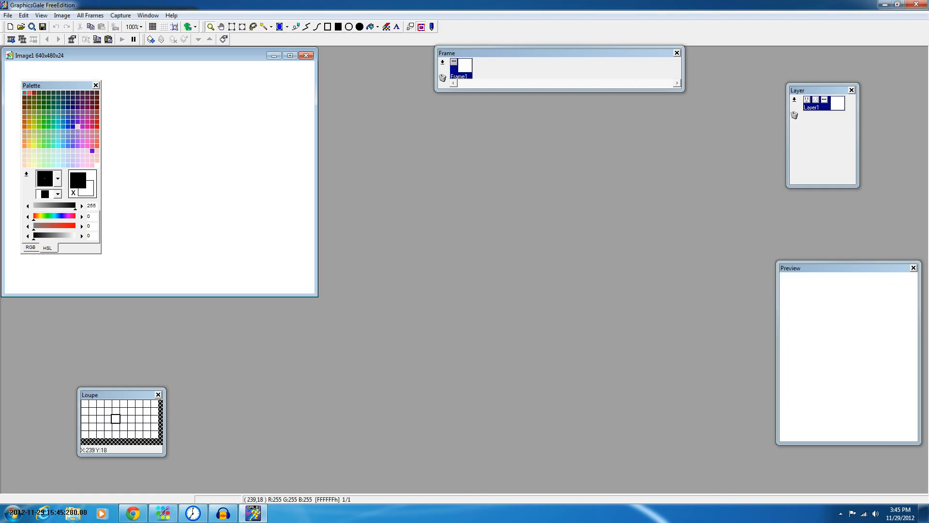
left_click(290, 56)
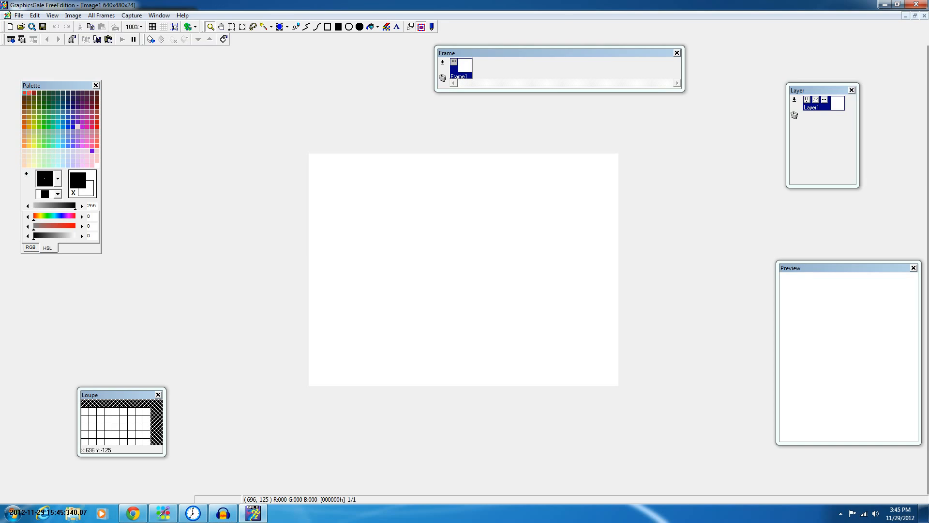
Step: Rearrange the Palette, Frame, Layer and Preview windows around the canvas and enlarge the Loupe window
left_click_drag(43, 86, 68, 75)
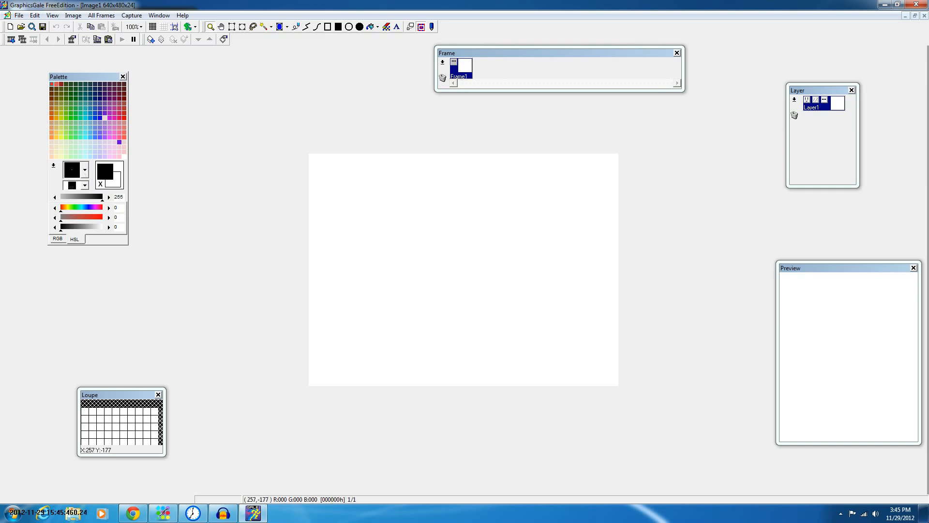
left_click_drag(435, 47, 454, 61)
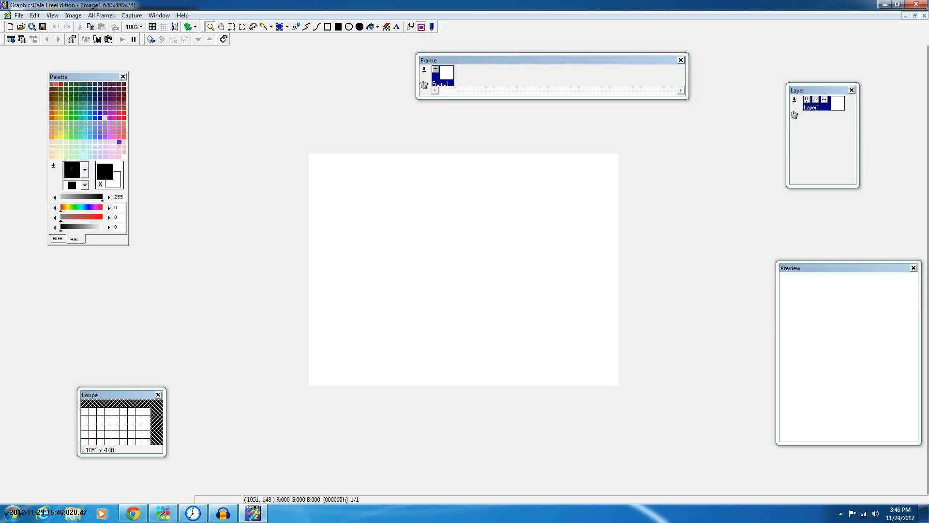
mouse_move(818, 90)
left_mouse_down()
mouse_move(815, 101)
mouse_move(820, 78)
left_mouse_up()
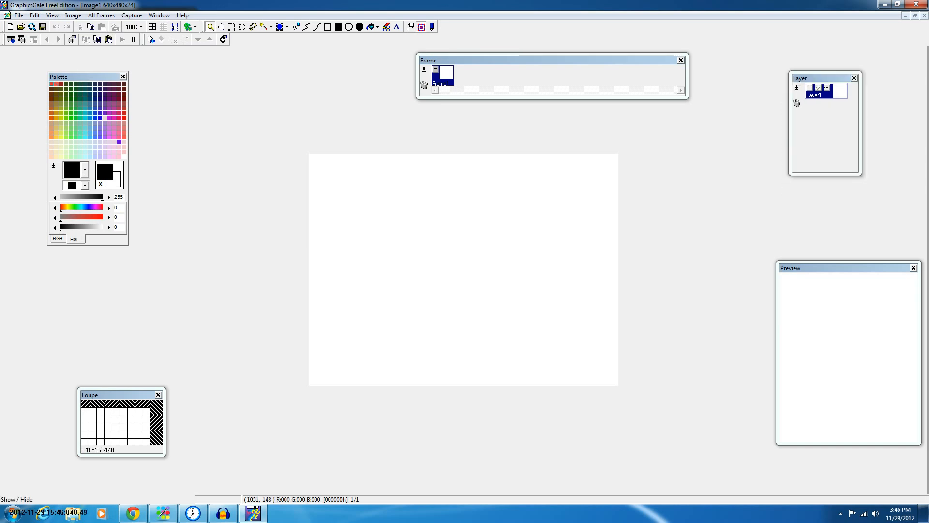
left_click_drag(823, 268, 781, 224)
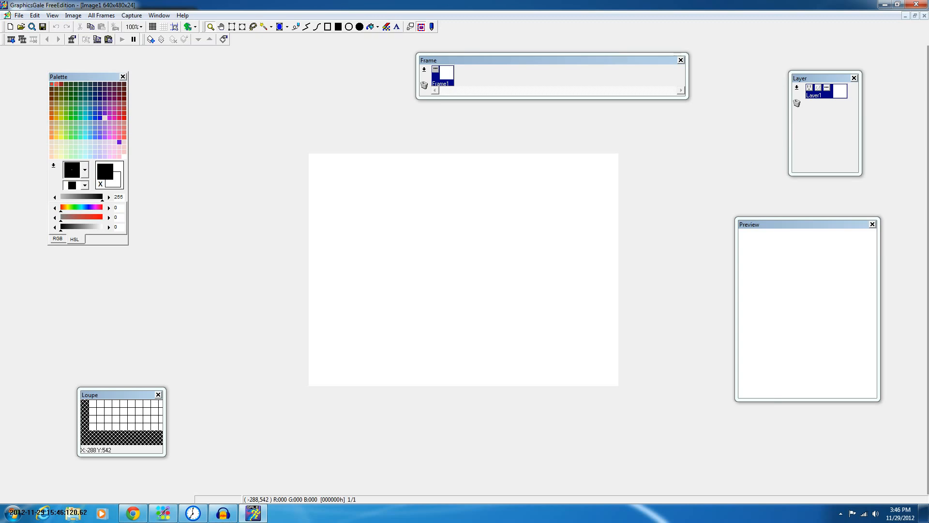
left_click_drag(78, 421, 41, 420)
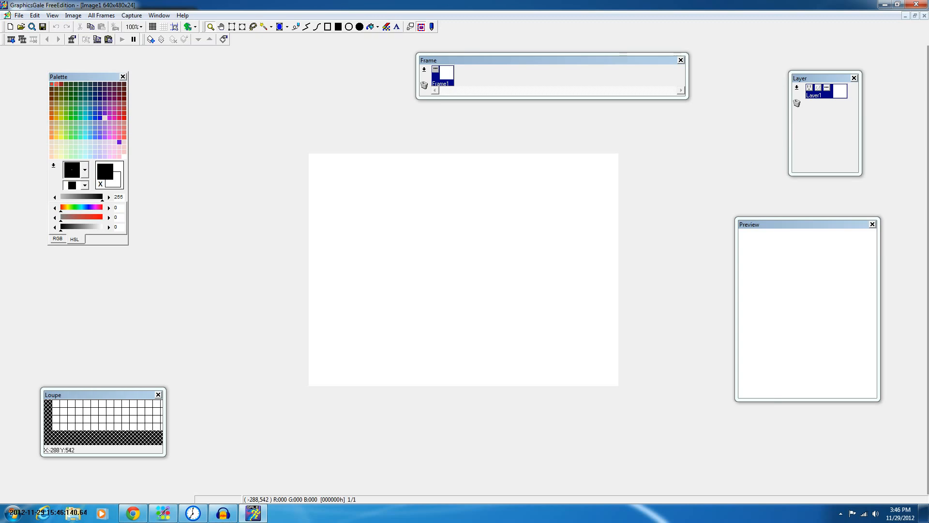
left_click_drag(166, 388, 229, 330)
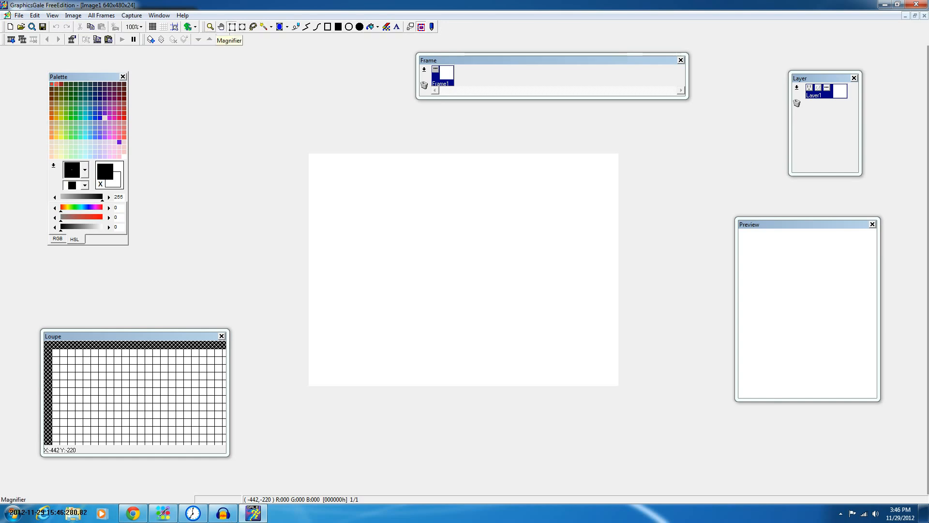
Step: Make a rectangular selection of about 205 x 252 pixels on the upper middle of the canvas
left_click(211, 28)
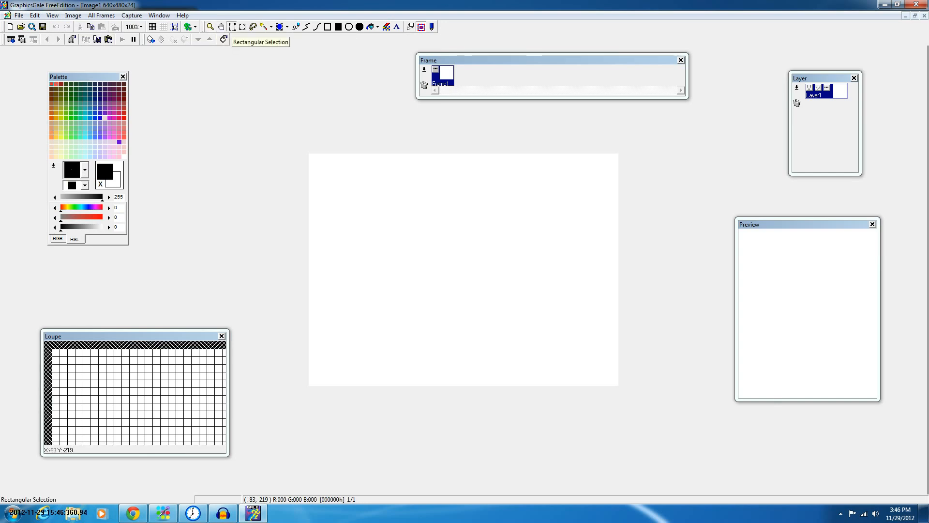
left_click(232, 27)
left_click_drag(375, 176, 474, 296)
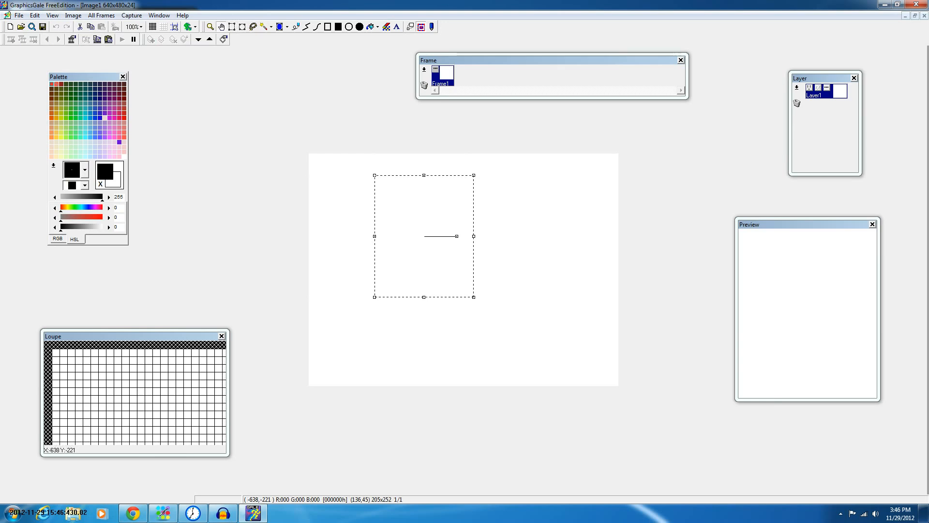
Step: Replace the rectangular selection with an elliptical one of about 339 x 326 pixels and move it
left_click(243, 27)
left_click_drag(386, 212, 535, 268)
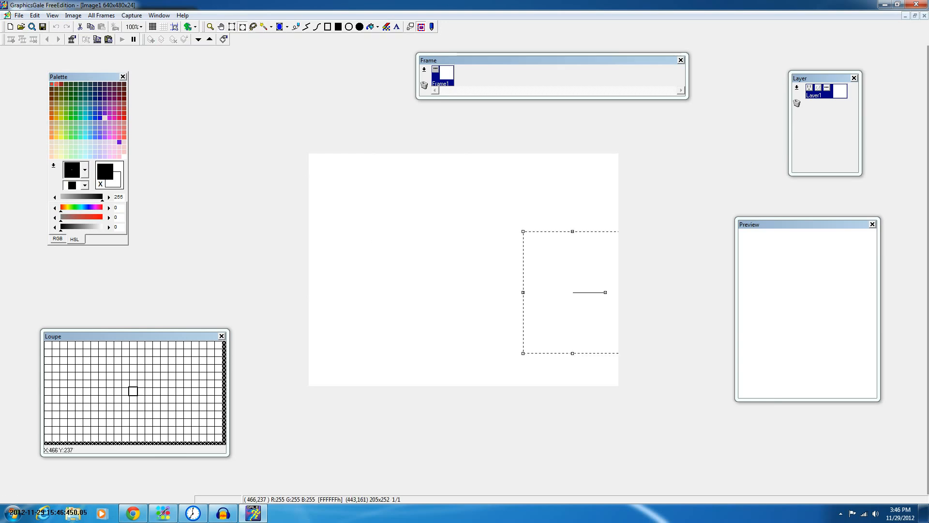
left_click(422, 215)
left_click_drag(406, 203, 571, 360)
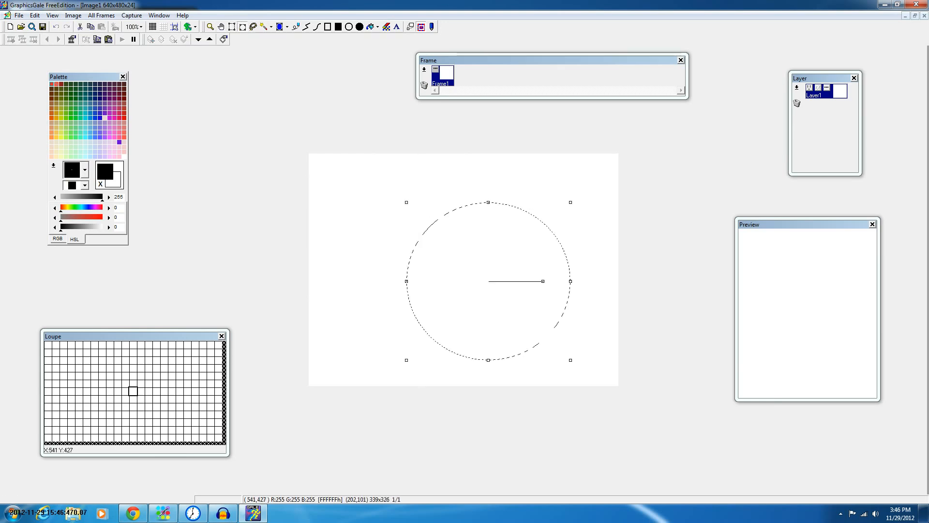
left_click_drag(500, 267, 174, 42)
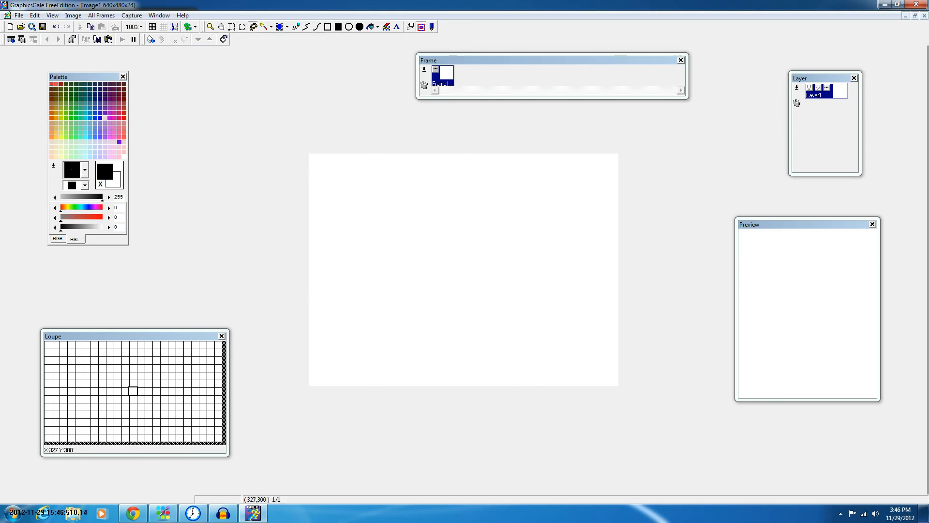
Step: Try freehand lasso selections on the blank canvas and check for Magic Wand options
mouse_move(467, 299)
left_mouse_down()
mouse_move(441, 195)
mouse_move(462, 306)
mouse_move(520, 325)
mouse_move(477, 287)
left_mouse_up()
left_click_drag(427, 241, 710, 448)
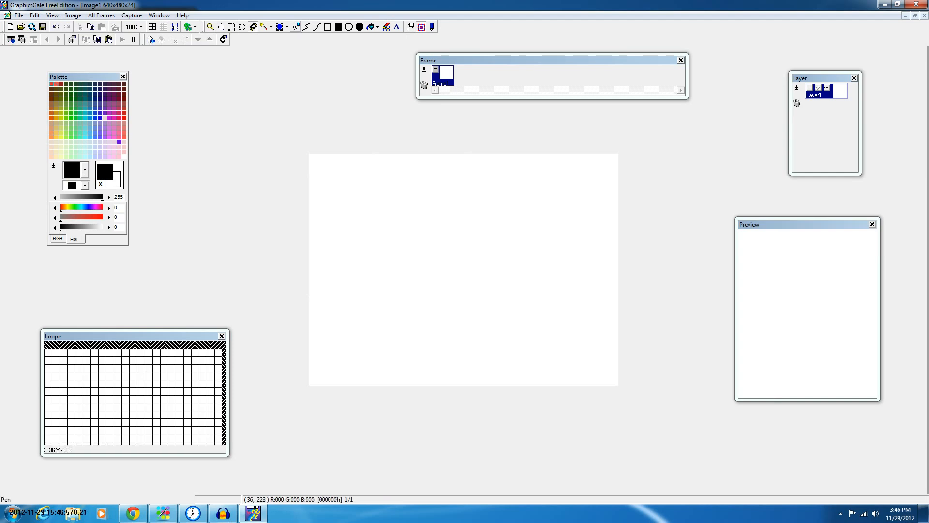
left_click(271, 28)
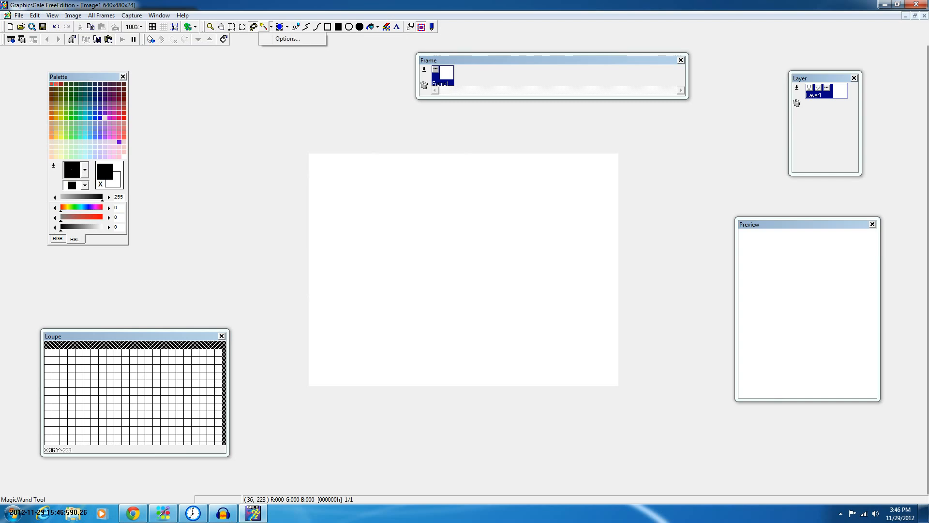
left_click(272, 27)
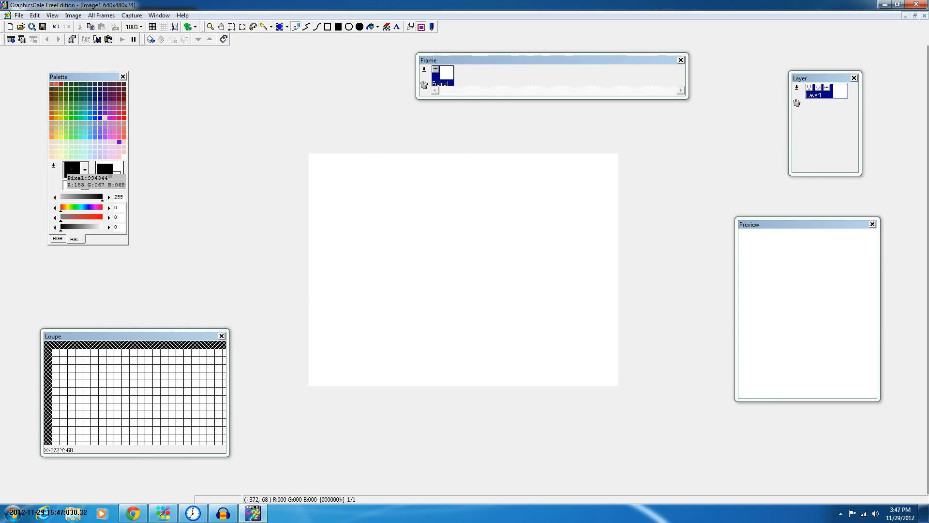
Step: Fill the large outlined shape in the canvas's right half with crimson from the palette, undoing the fill of its left loop
left_click(119, 117)
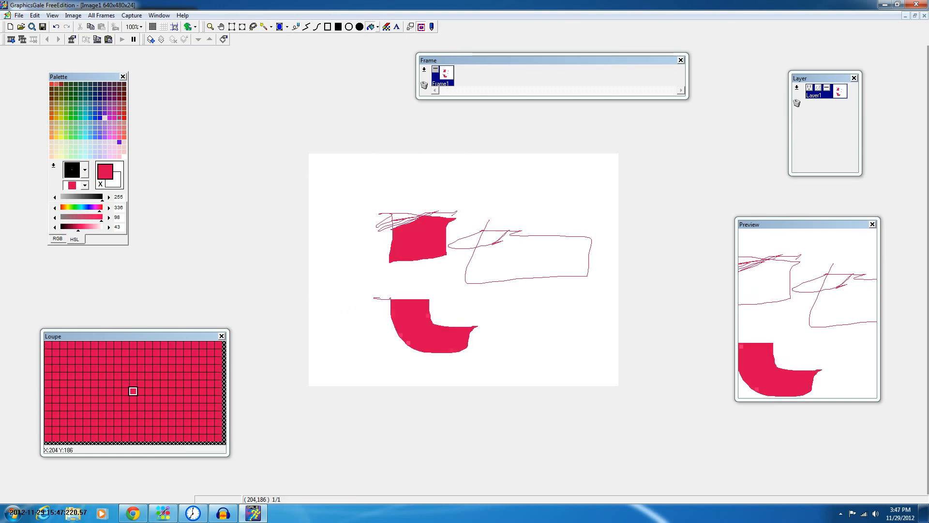
left_click(491, 246)
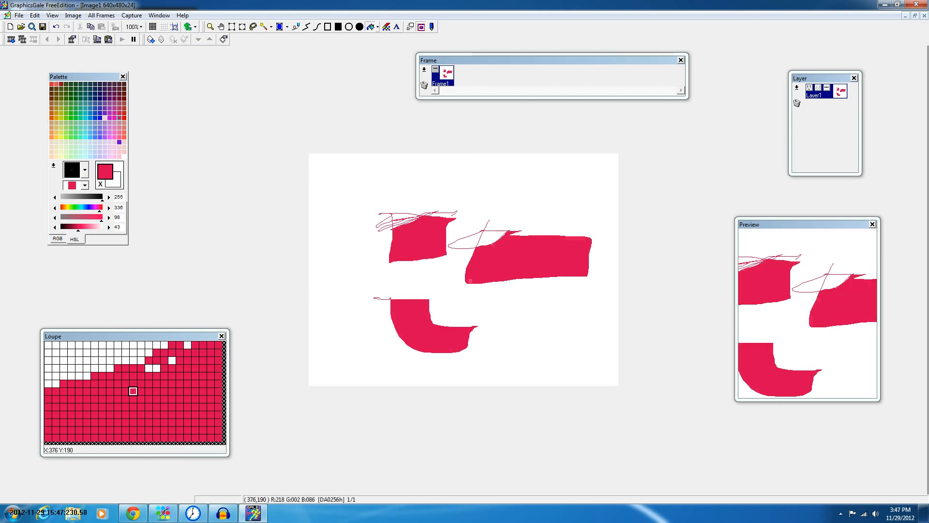
left_click(473, 240)
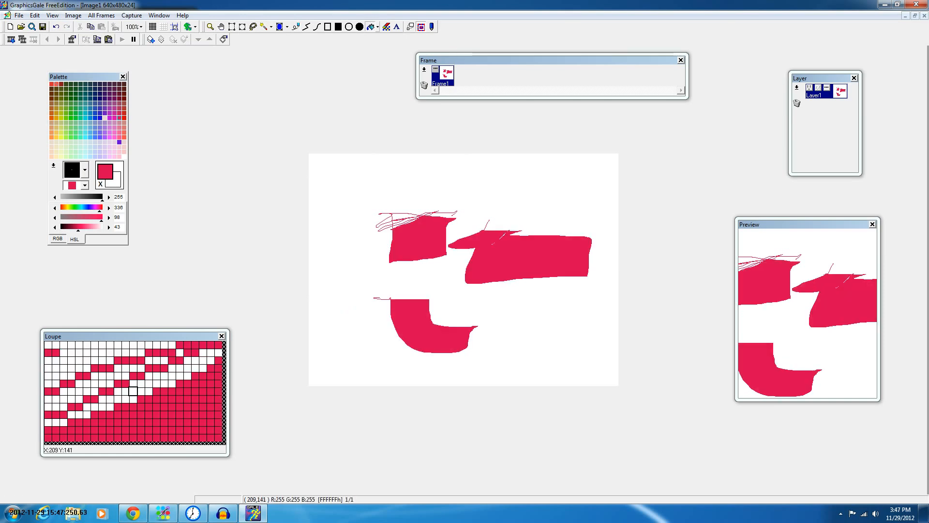
key("ctrl+z")
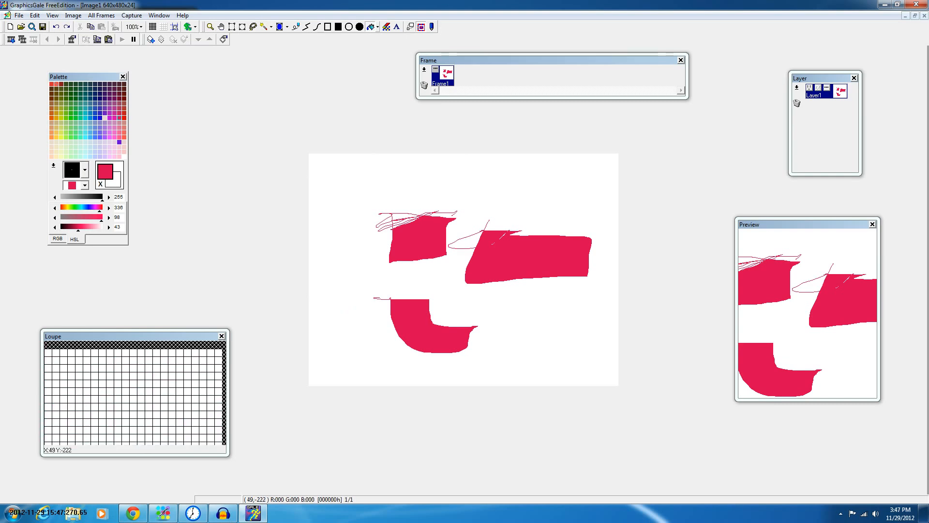
Step: Select the white background around the crimson shapes with the Magic Wand
left_click(265, 27)
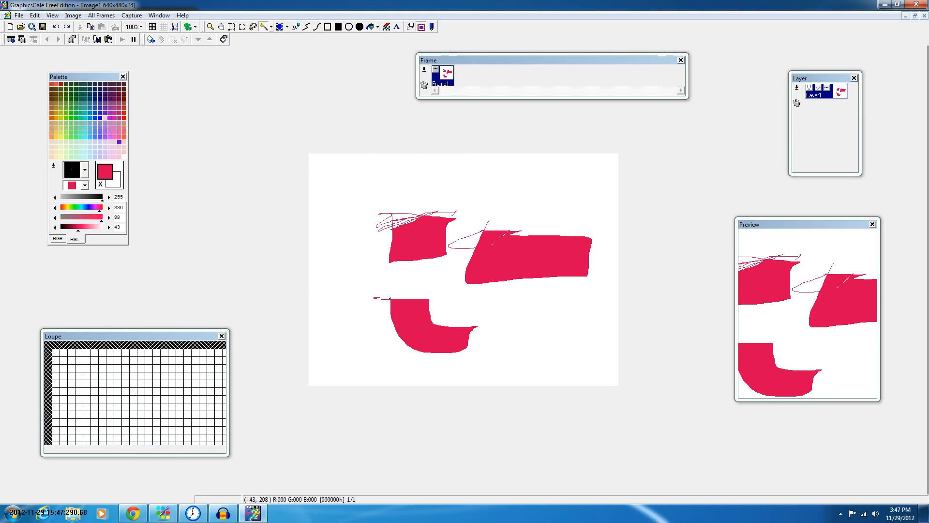
left_click(377, 265)
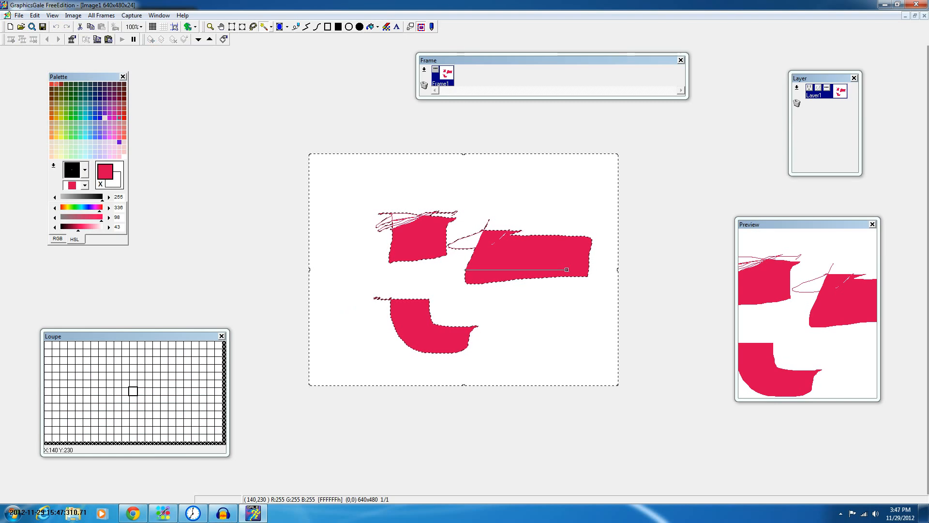
Step: Try moving the white background selection around the canvas and past its lower-right corner
mouse_move(377, 265)
left_mouse_down()
mouse_move(307, 204)
mouse_move(373, 268)
left_mouse_up()
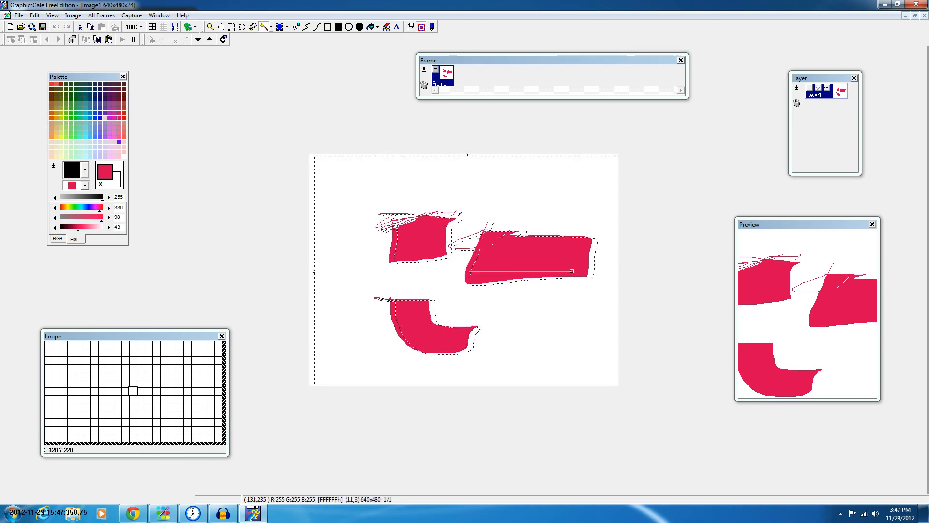
right_click(372, 268)
left_click(486, 330)
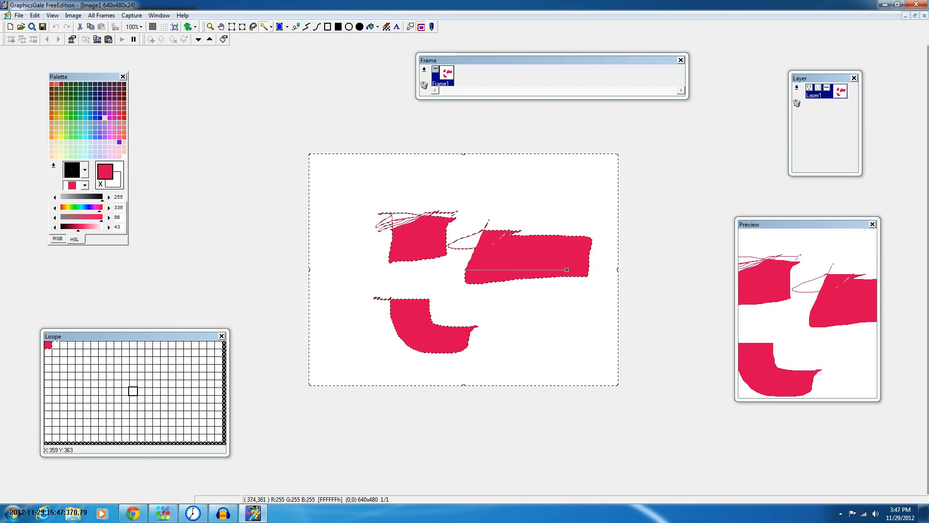
left_click_drag(535, 317, 523, 308)
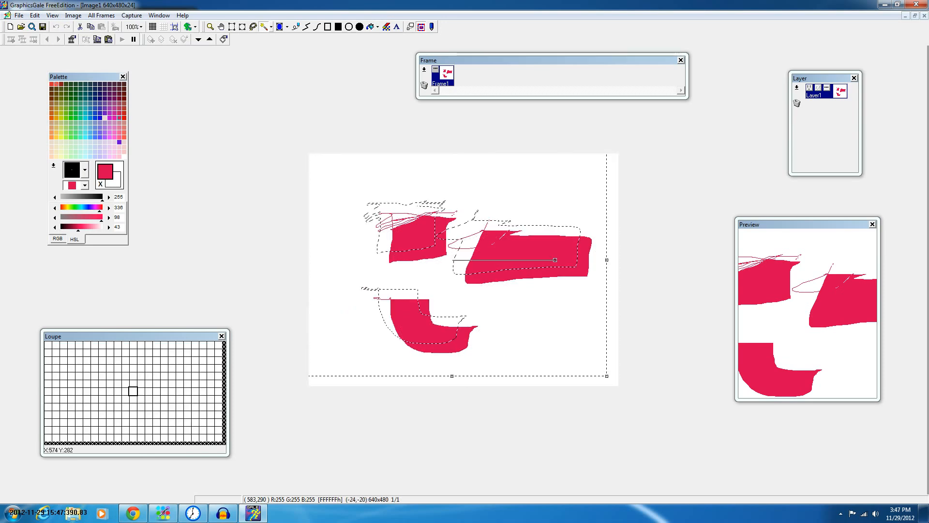
left_click_drag(551, 278, 864, 463)
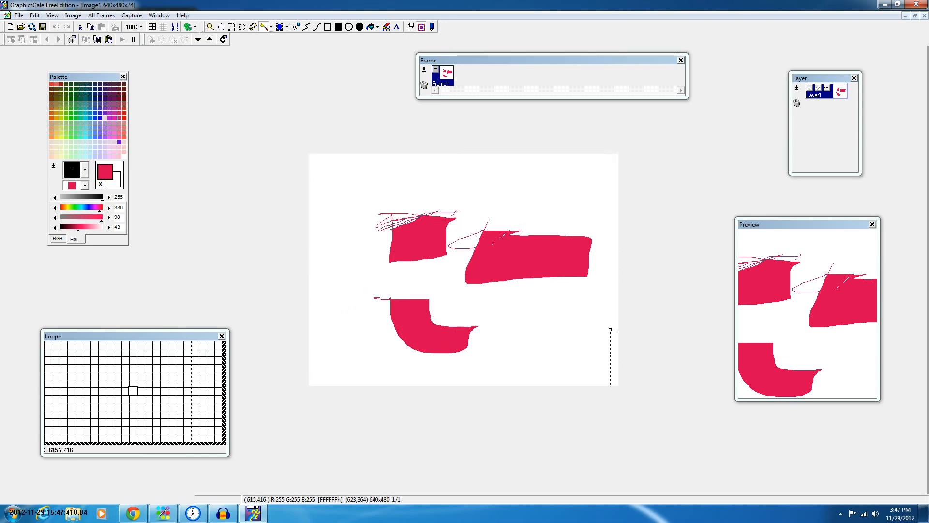
Step: Select the large crimson shape in the canvas's right half with the Magic Wand and delete it
left_click(534, 274)
left_click(534, 274)
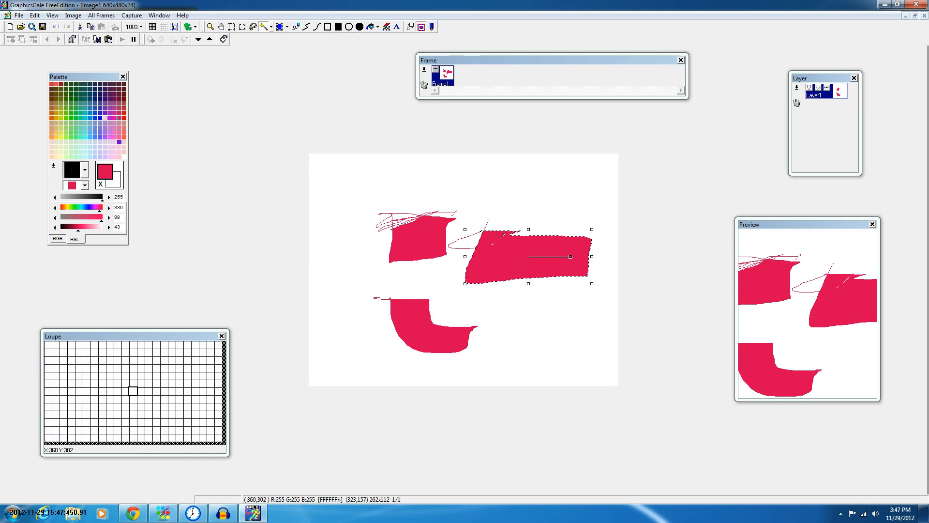
key("Delete")
Step: Select the upper-left crimson shape with the Magic Wand, move it across to the canvas's right side and delete it
left_click(412, 232)
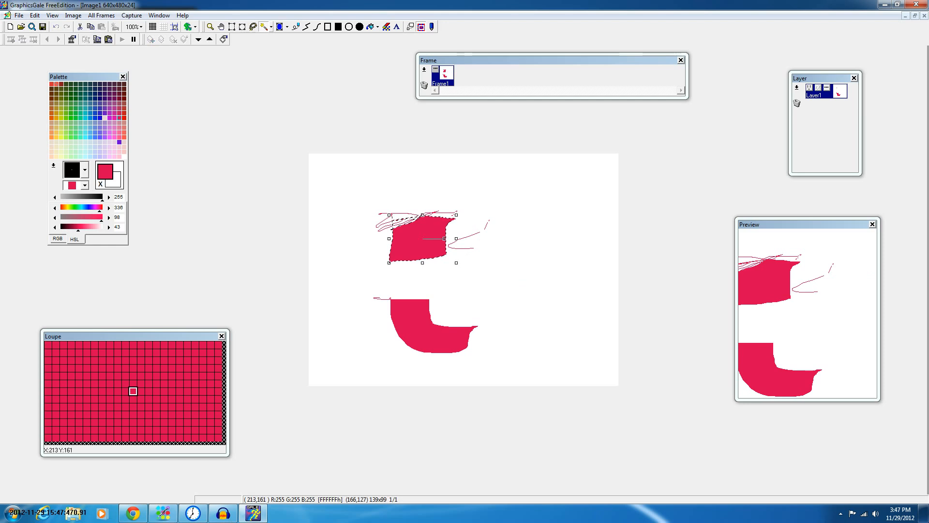
left_click_drag(412, 232, 562, 232)
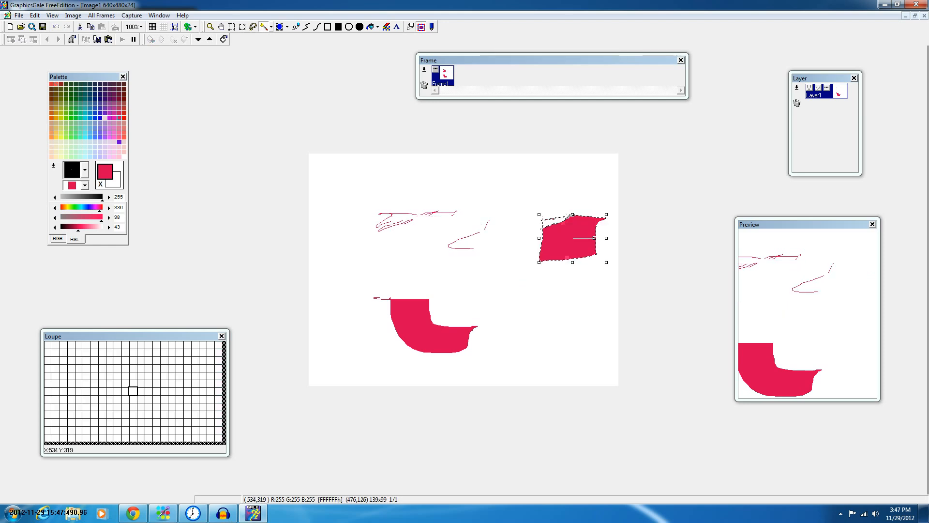
key("Delete")
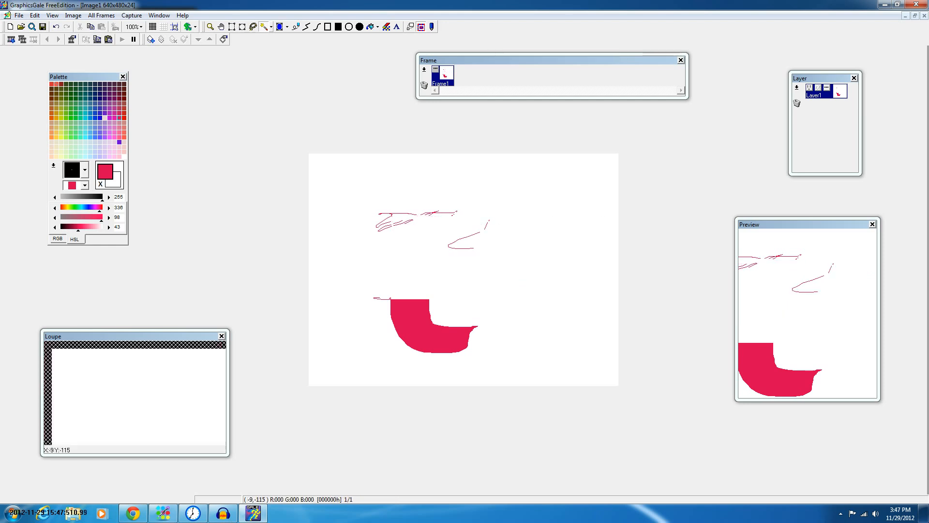
Step: Delete the stray strokes in the canvas's upper half using an elliptical selection of about 180 x 142 pixels and a rectangular one of about 320 x 221
left_click_drag(442, 199, 529, 268)
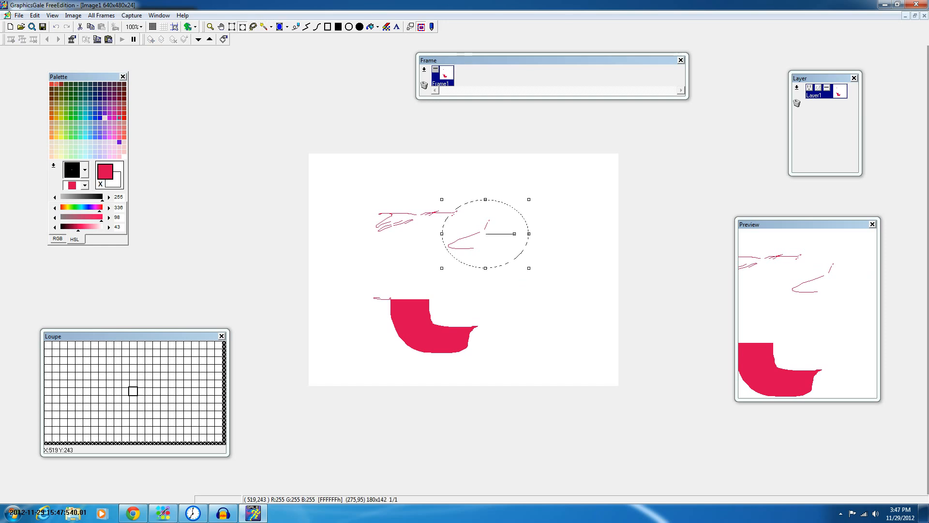
key("Delete")
left_click_drag(361, 179, 515, 286)
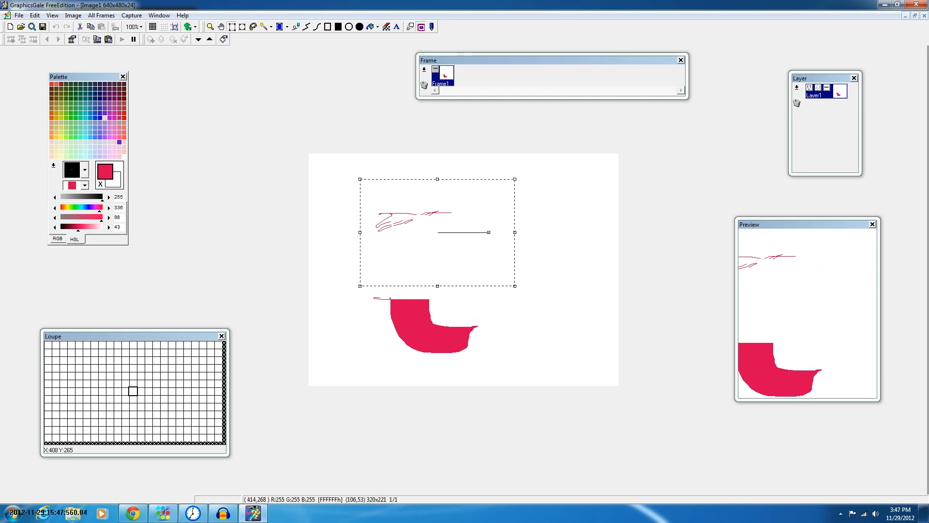
key("Delete")
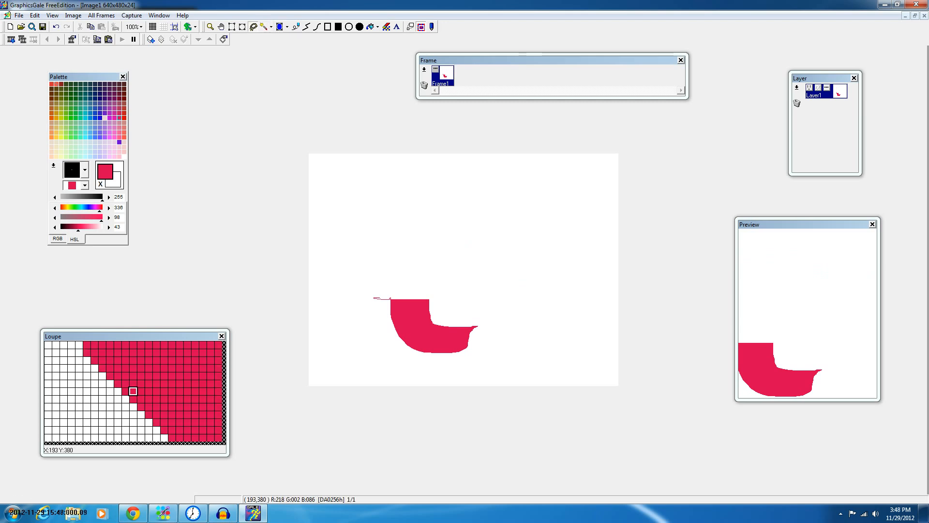
Step: Delete the remaining curved crimson shape piece by piece with freehand lasso selections until the canvas is blank
mouse_move(385, 348)
left_mouse_down()
mouse_move(372, 298)
mouse_move(395, 332)
left_mouse_up()
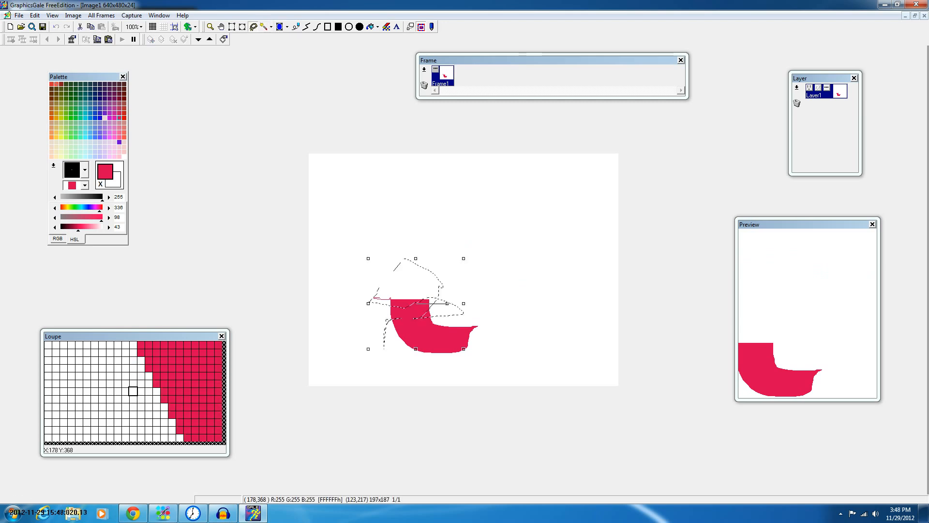
key("Delete")
left_click_drag(369, 275, 453, 311)
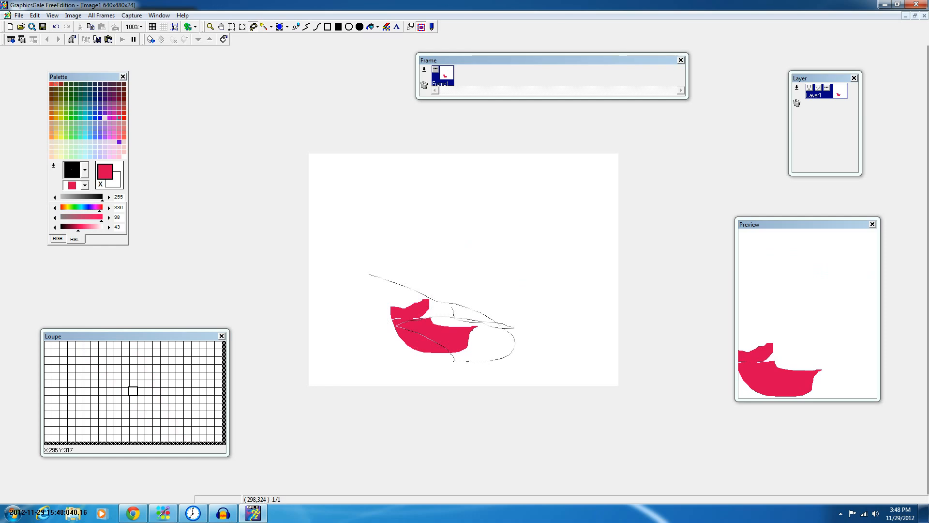
key("Delete")
left_click_drag(354, 258, 404, 316)
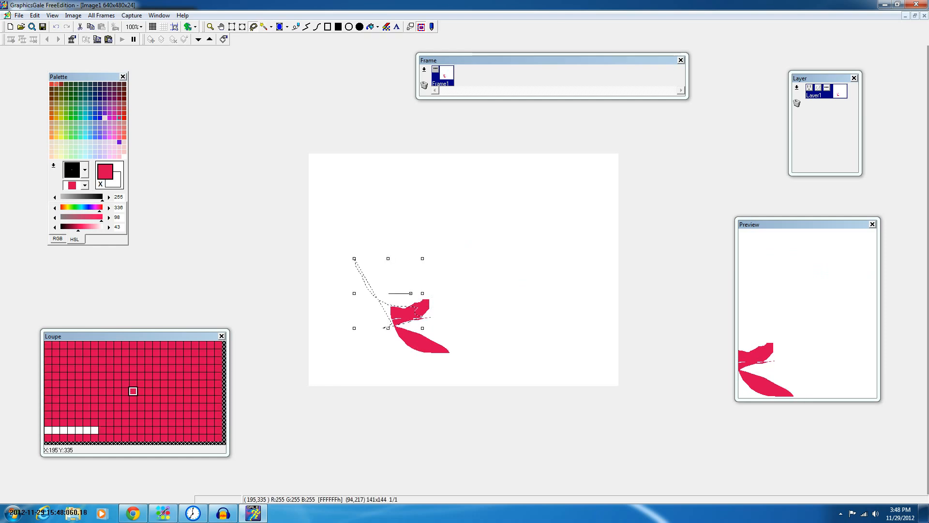
key("Delete")
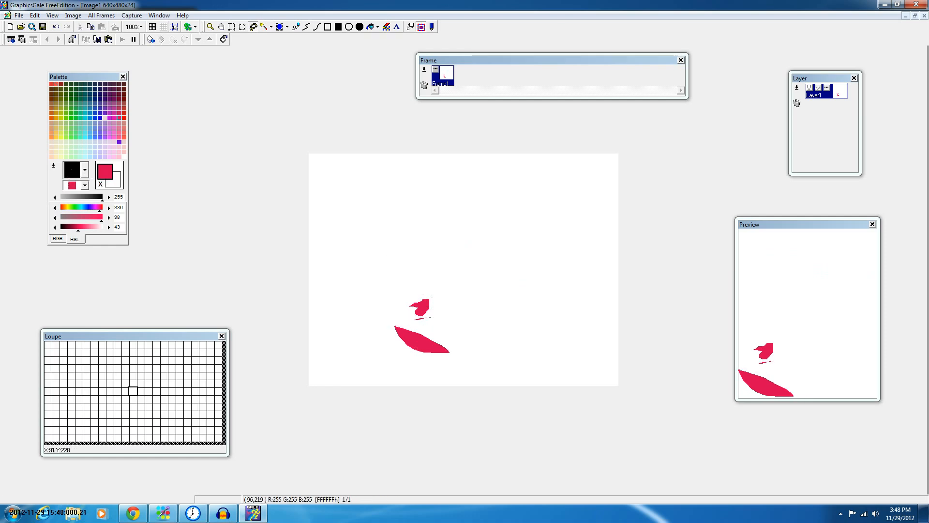
mouse_move(355, 260)
left_mouse_down()
mouse_move(449, 299)
mouse_move(424, 326)
mouse_move(448, 327)
mouse_move(400, 334)
left_mouse_up()
key("Delete")
key("Delete")
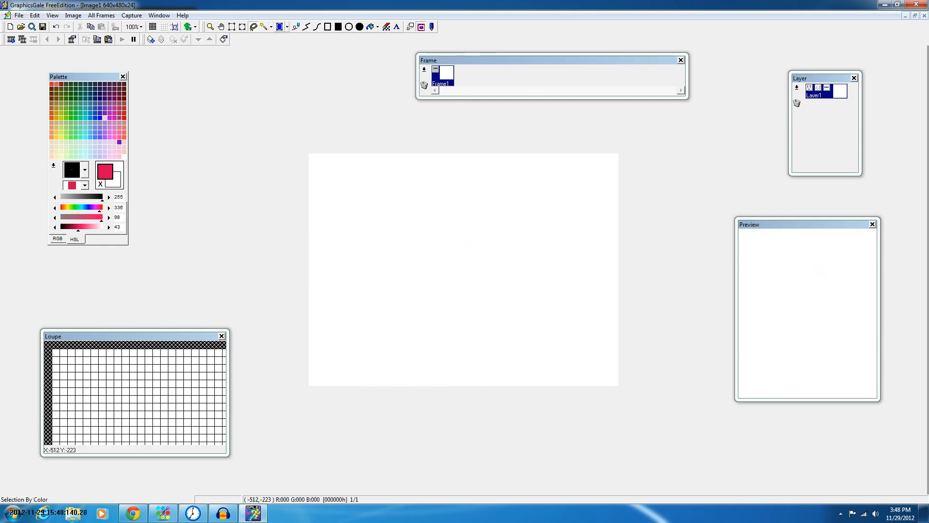
Step: Try a looping freehand pen scribble and a straight line on the blank canvas, undoing each one
left_click(280, 26)
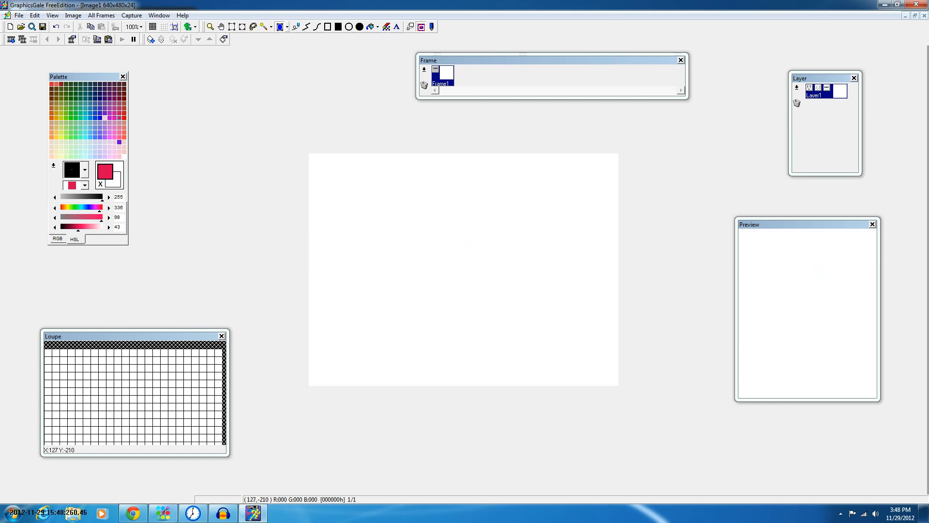
left_click(296, 27)
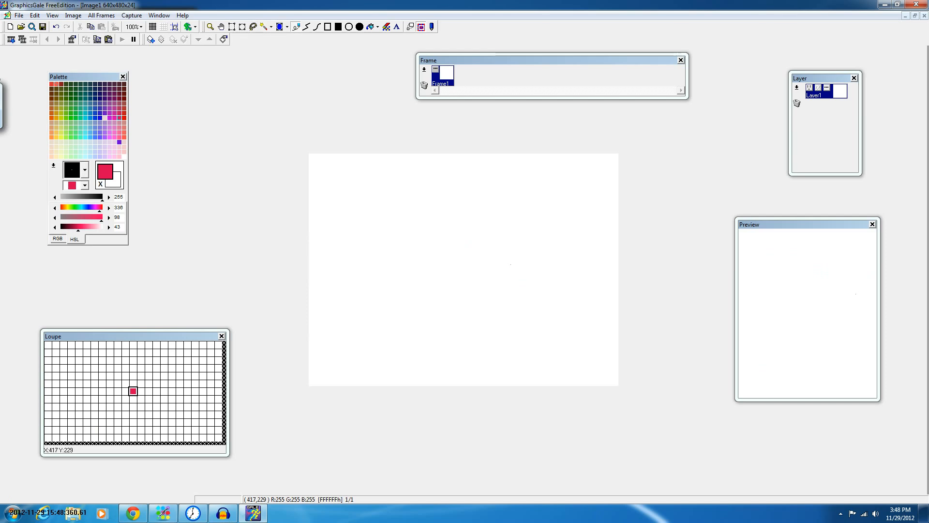
left_click_drag(510, 265, 513, 232)
left_click_drag(513, 232, 408, 209)
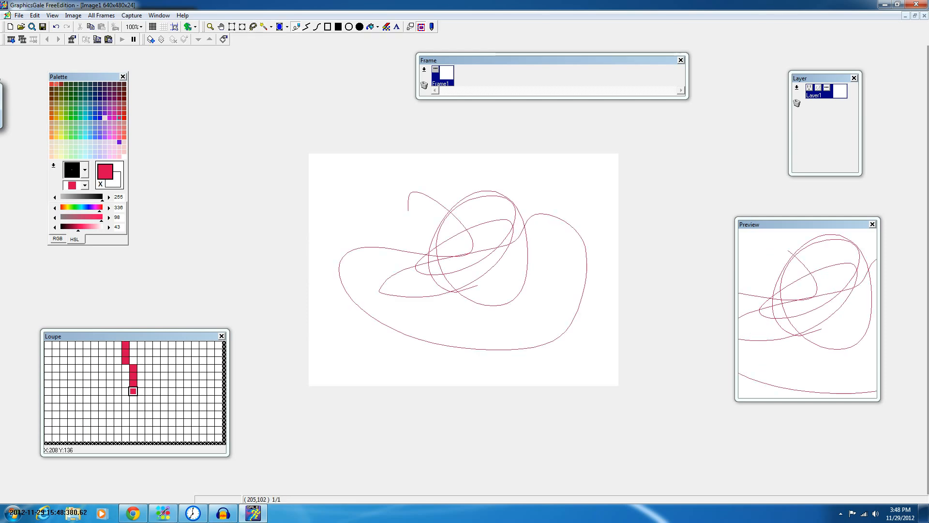
key("ctrl+z")
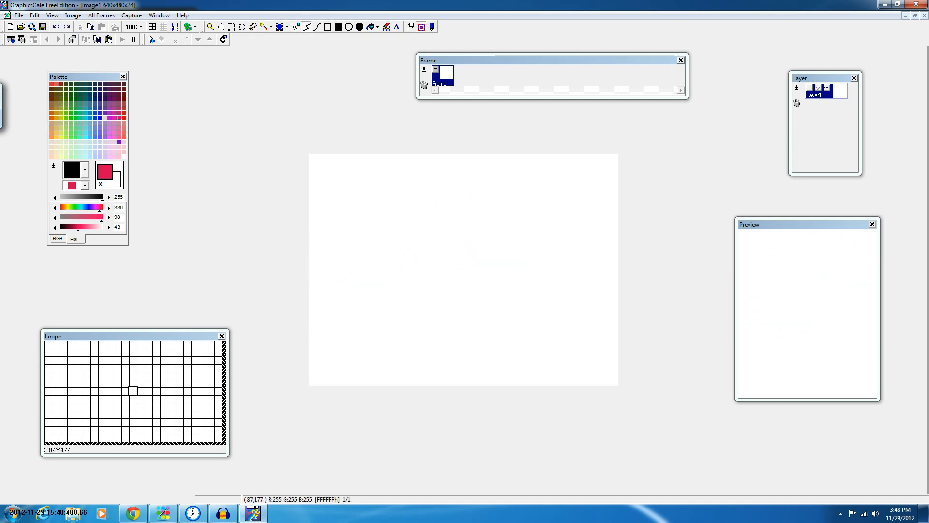
left_click_drag(353, 231, 535, 325)
key("ctrl+z")
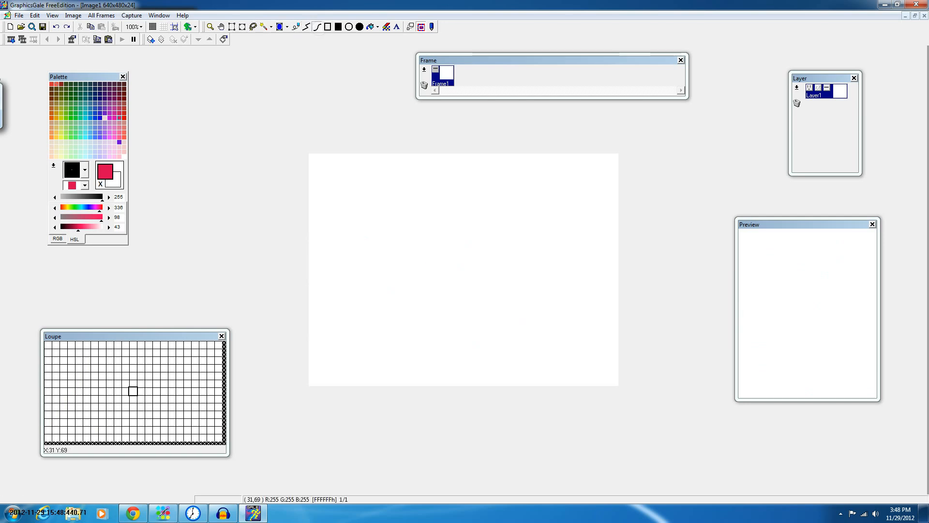
Step: Try a looping multi-point curve starting near the canvas's upper-left corner with the Curve tool
mouse_move(329, 172)
left_mouse_down()
mouse_move(435, 195)
mouse_move(578, 329)
mouse_move(410, 246)
left_mouse_up()
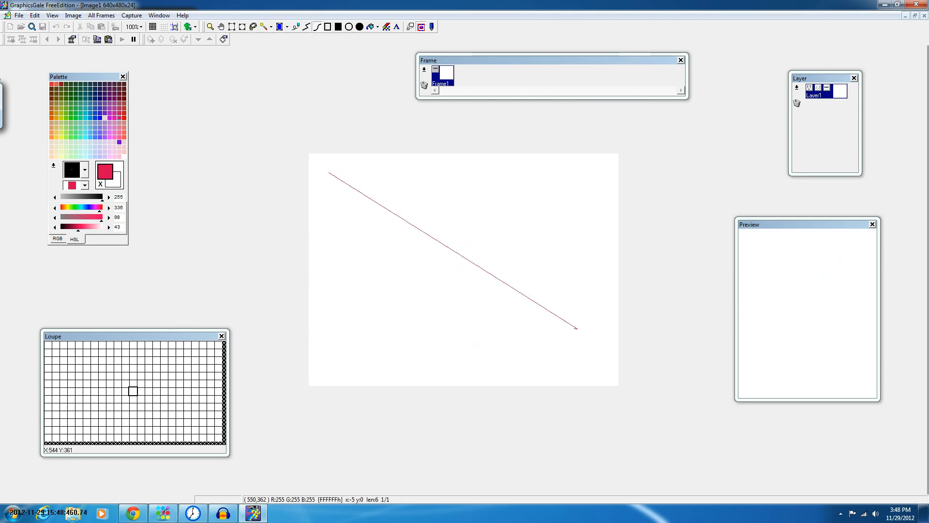
left_click(444, 213)
left_click(484, 323)
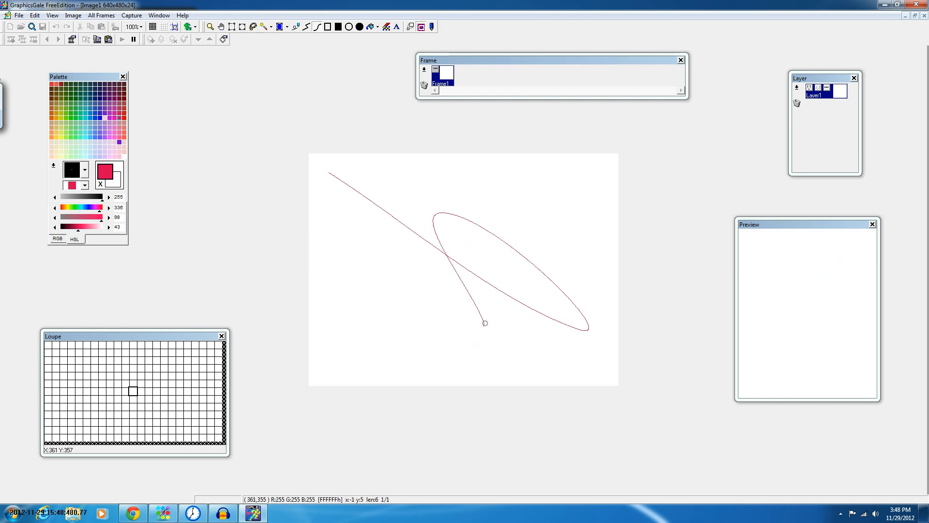
left_click_drag(485, 323, 513, 198)
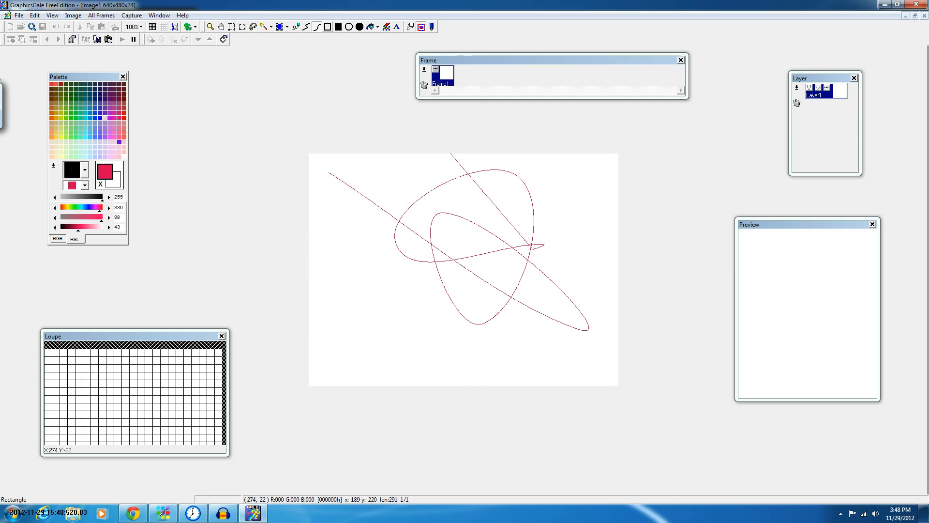
Step: Try an outlined rectangle and a filled crimson rectangle in the canvas's left half, undoing each one
left_click(328, 27)
left_click_drag(366, 211, 466, 316)
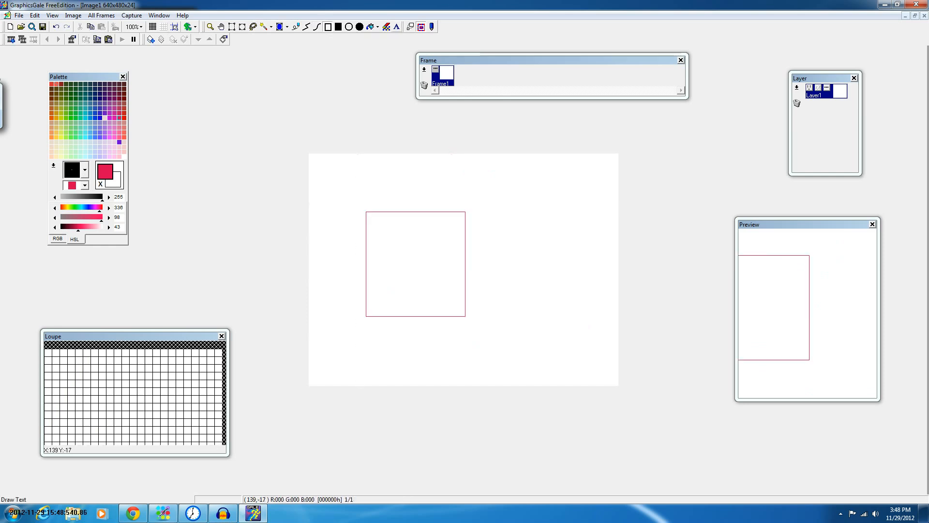
key("ctrl+z")
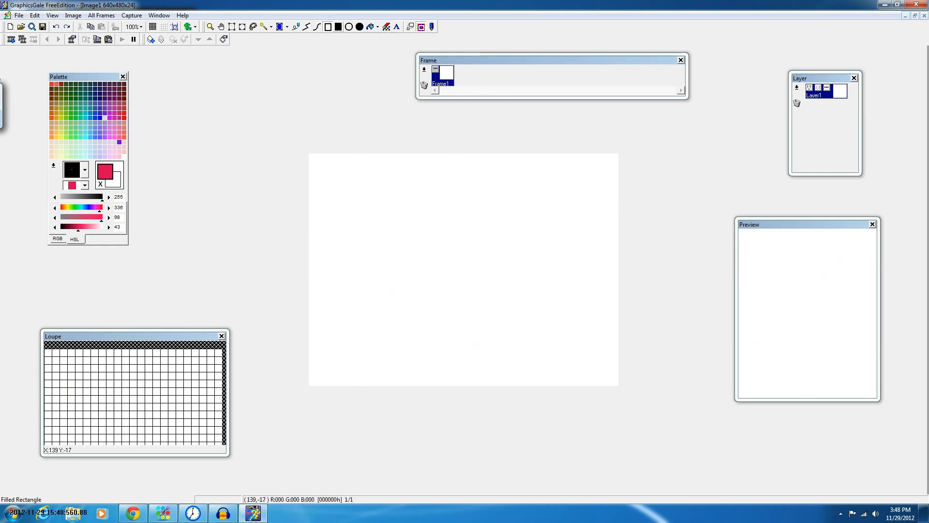
left_click(338, 26)
key("ctrl+y")
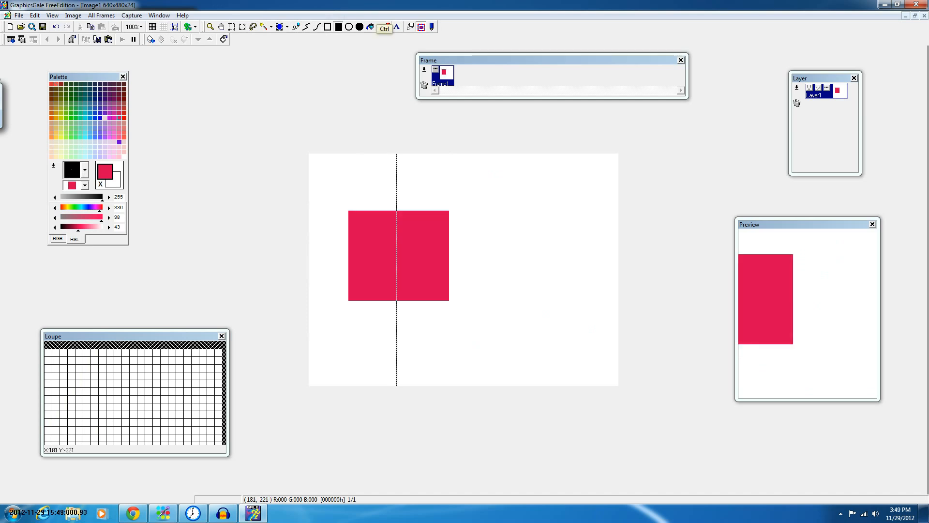
key("ctrl+z")
Step: Try an outlined ellipse and a filled crimson ellipse on the canvas, undoing each one
key("ctrl+y")
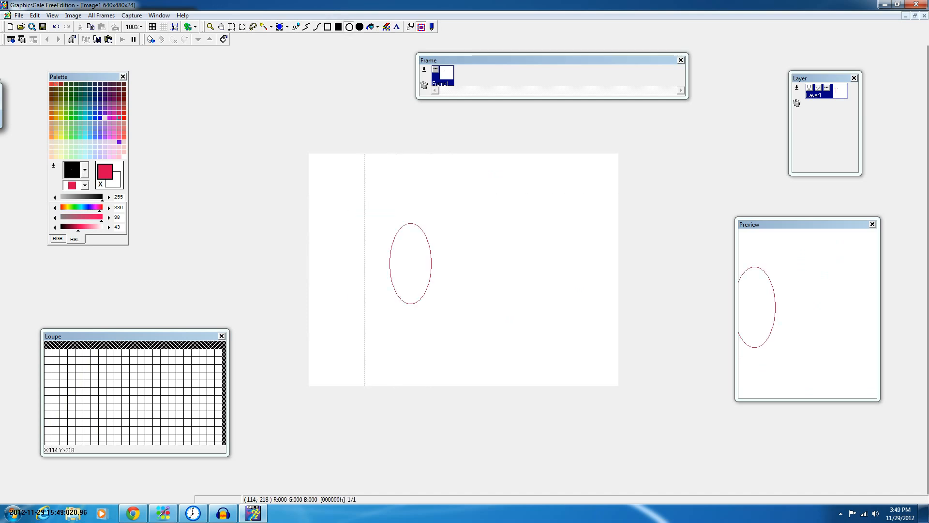
key("ctrl+z")
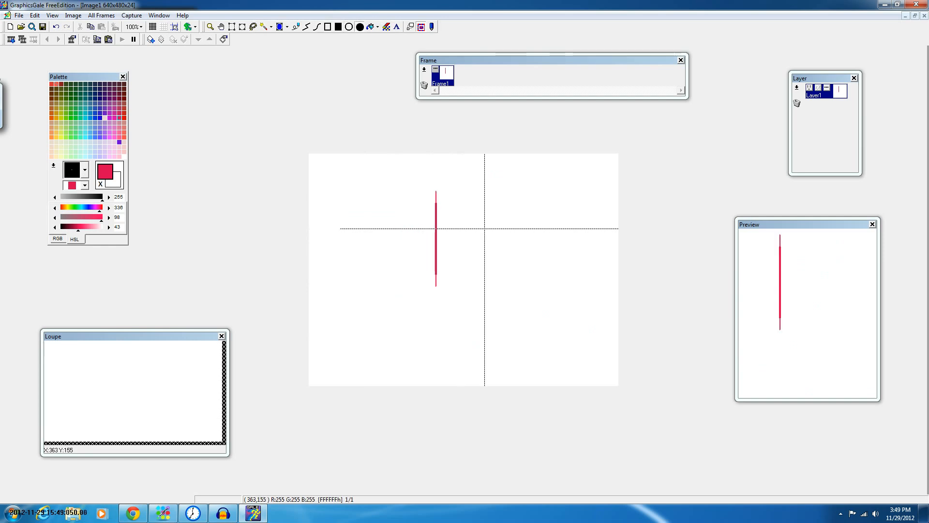
key("ctrl+y")
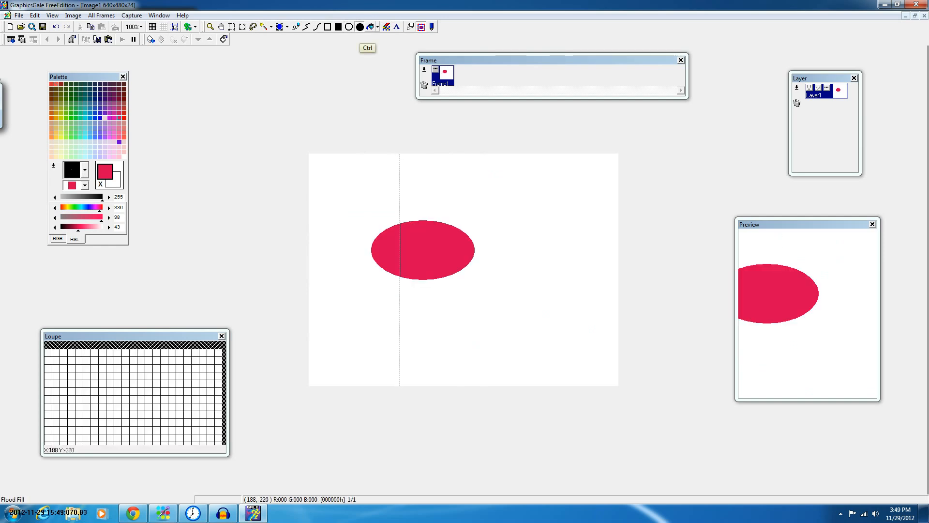
key("ctrl+z")
key("ctrl+z")
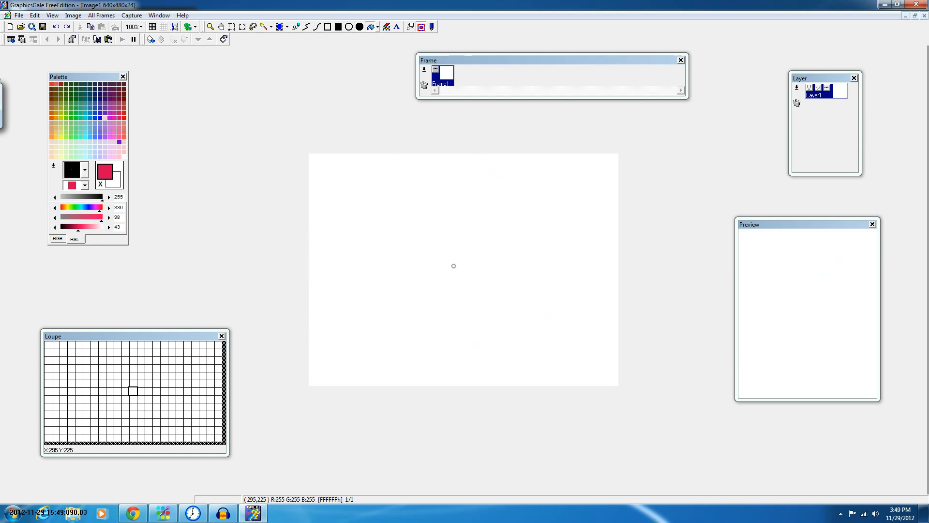
Step: Flood fill the blank canvas with crimson and choose coral red from the palette for the Color Replacer
left_click(530, 241)
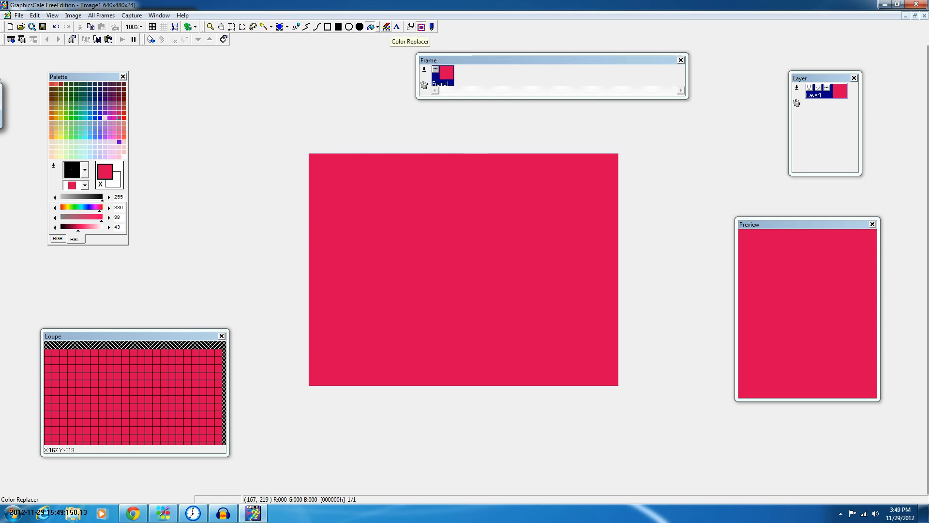
left_click(386, 26)
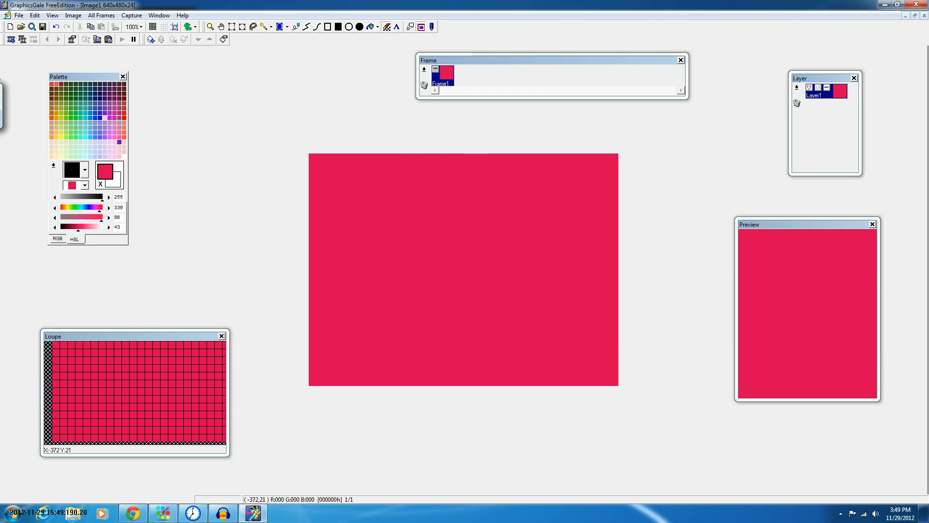
left_click(86, 118)
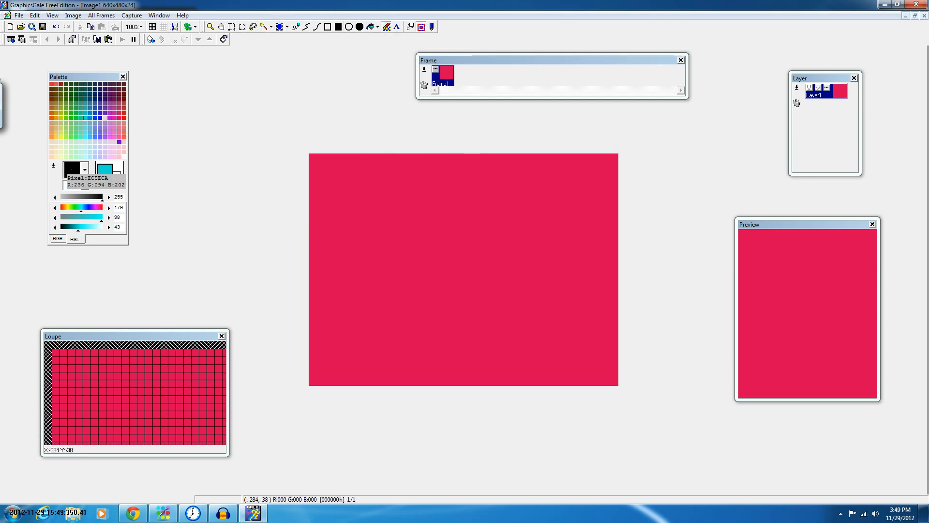
left_click(120, 137)
left_click(125, 141)
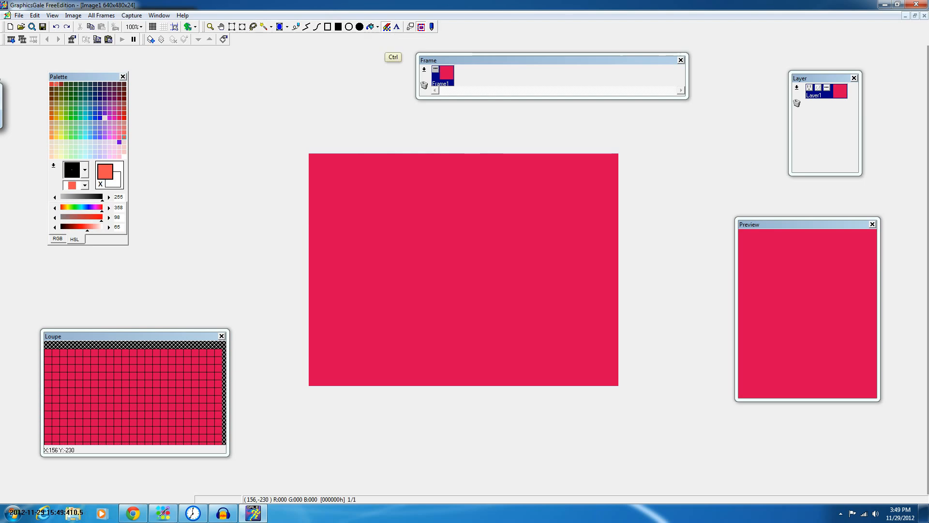
left_click(85, 118)
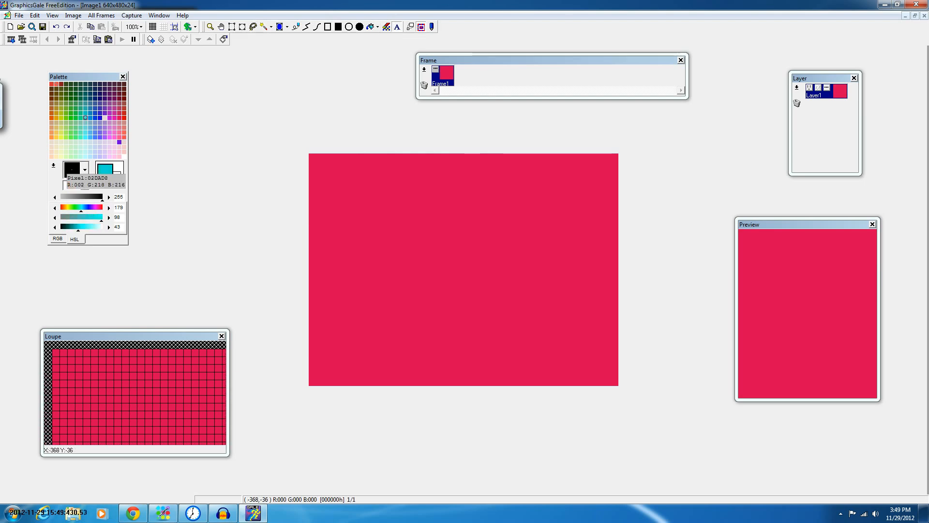
double_click(86, 118)
left_click(562, 124)
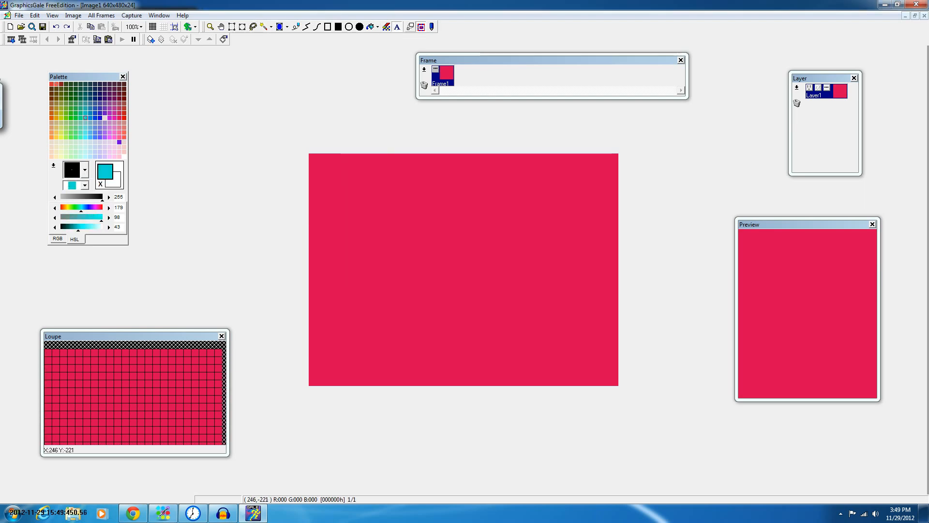
left_click(352, 253)
type("siafh")
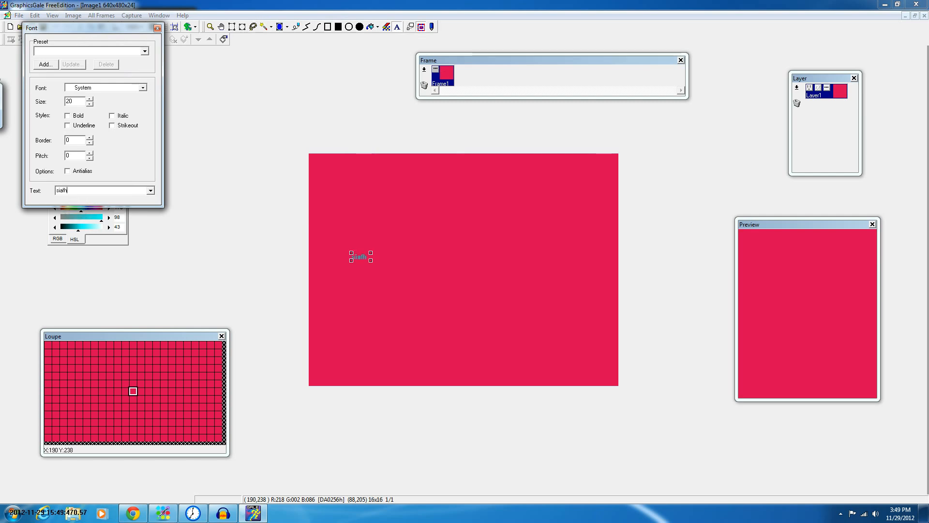
type("ksjfugewirugh3285407214uyn34 sfsd")
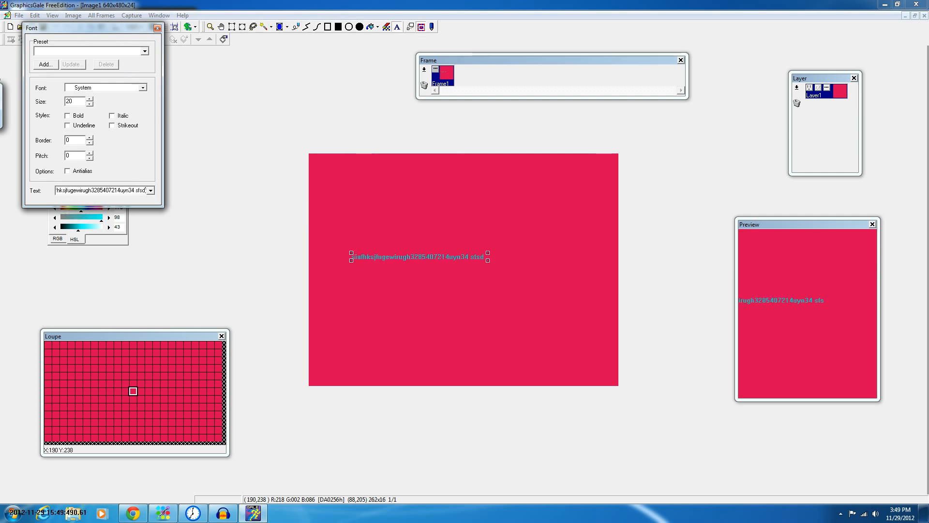
type("faferr")
Step: Try a border of 4 on the sample text and return the border to 0
left_click(89, 138)
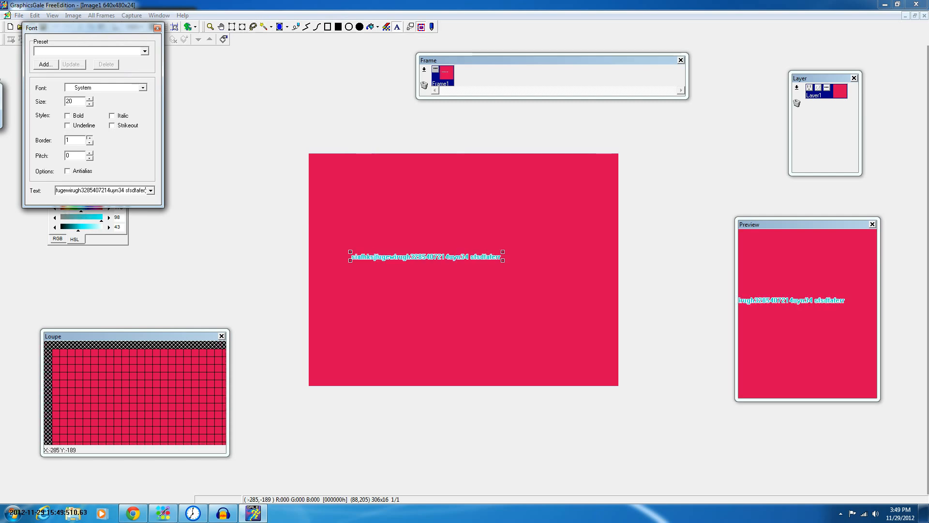
left_click(89, 138)
left_click(89, 138)
left_click(90, 138)
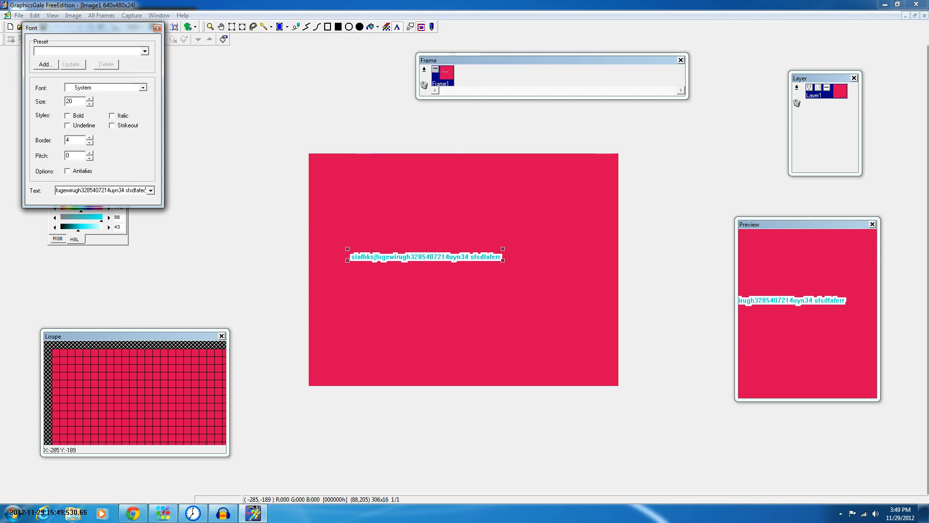
left_click(90, 142)
left_click(89, 143)
left_click(90, 143)
left_click(90, 143)
Step: Try the bold, underline, italic and strikeout styles on the sample text, switching each one off again
left_click(67, 116)
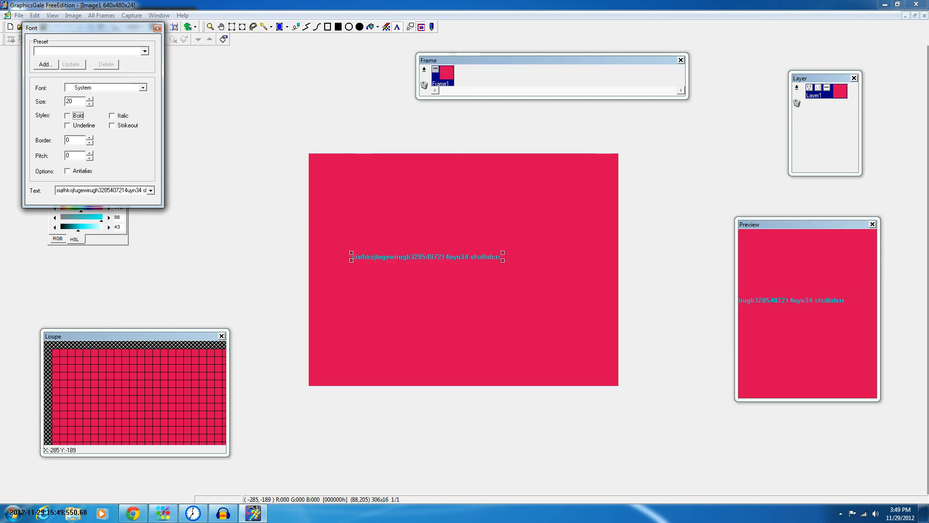
left_click(68, 125)
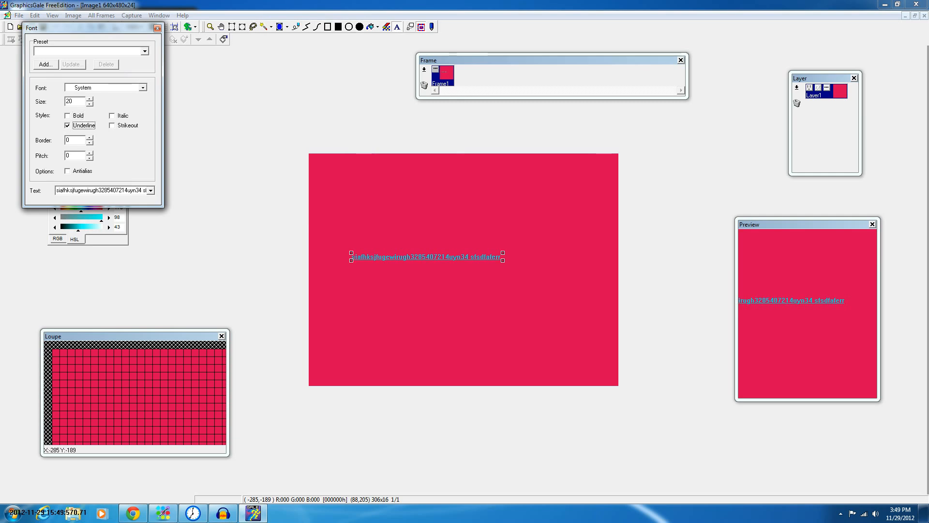
left_click(68, 126)
left_click(112, 116)
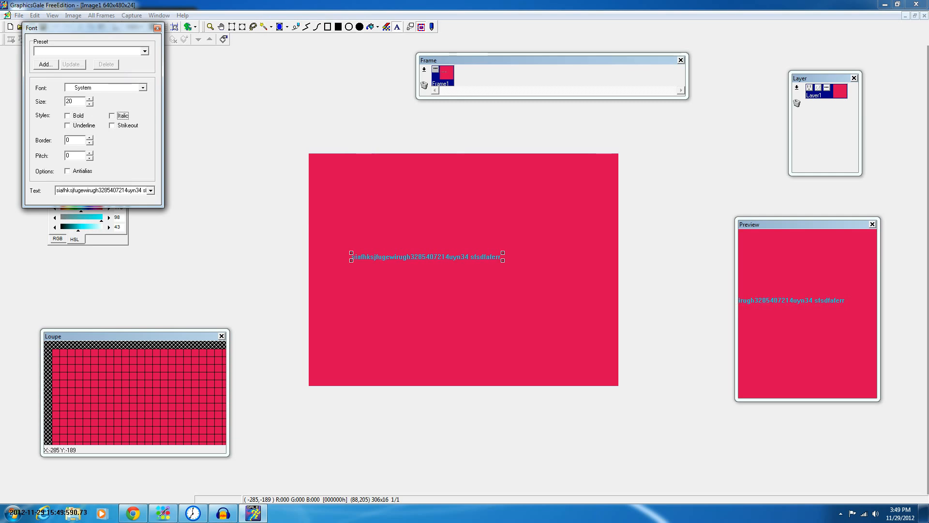
left_click(112, 126)
left_click(67, 116)
left_click(68, 116)
Step: Set the sample text's size to 24 and pitch to 1, and try antialiasing on and off
left_click(90, 99)
left_click(90, 99)
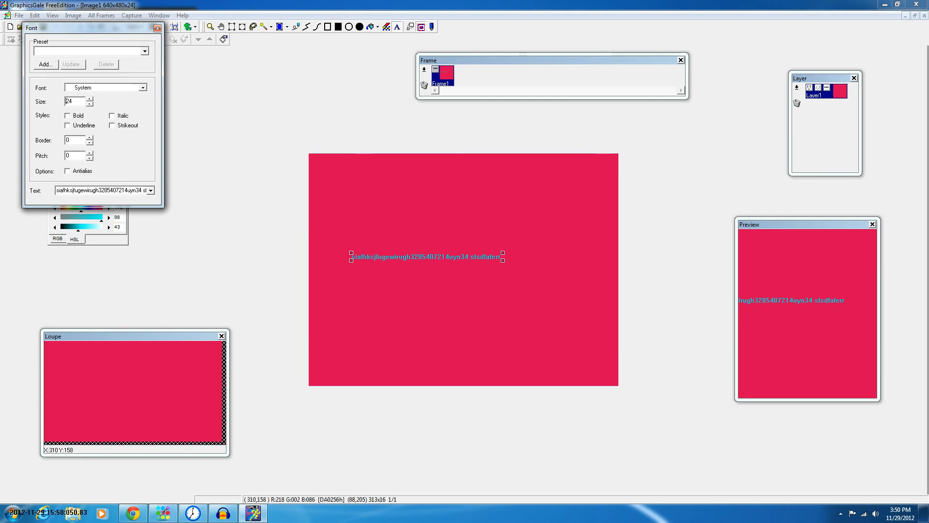
left_click(90, 154)
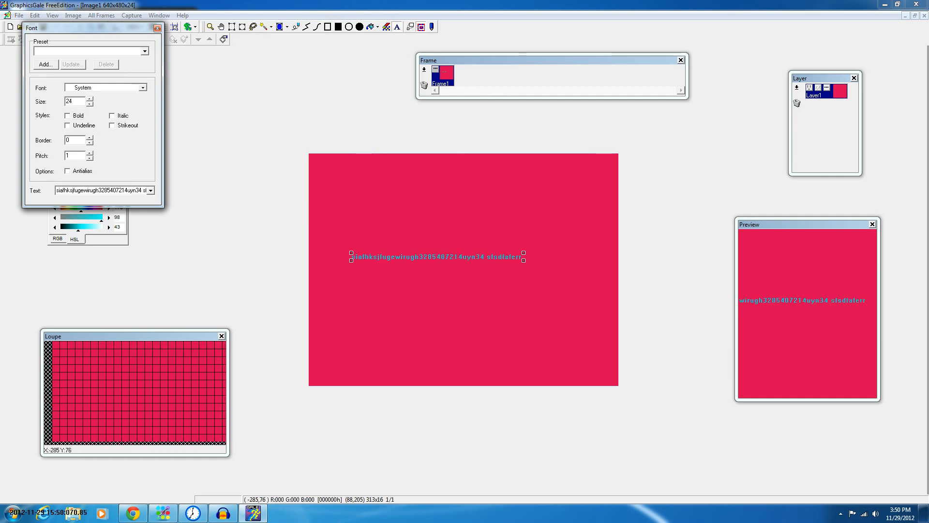
left_click(90, 153)
left_click(90, 153)
left_click(90, 154)
key("BackSpace")
type("1")
key("Tab")
key("space")
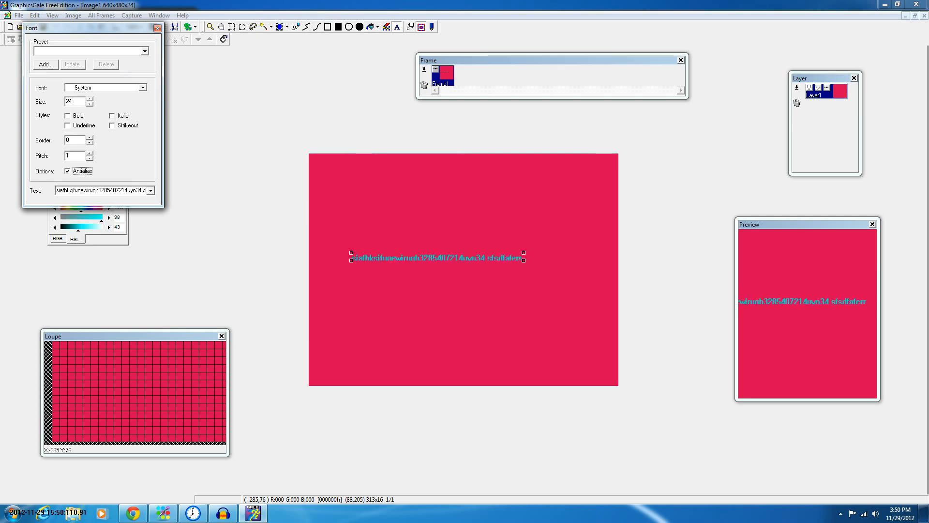
key("space")
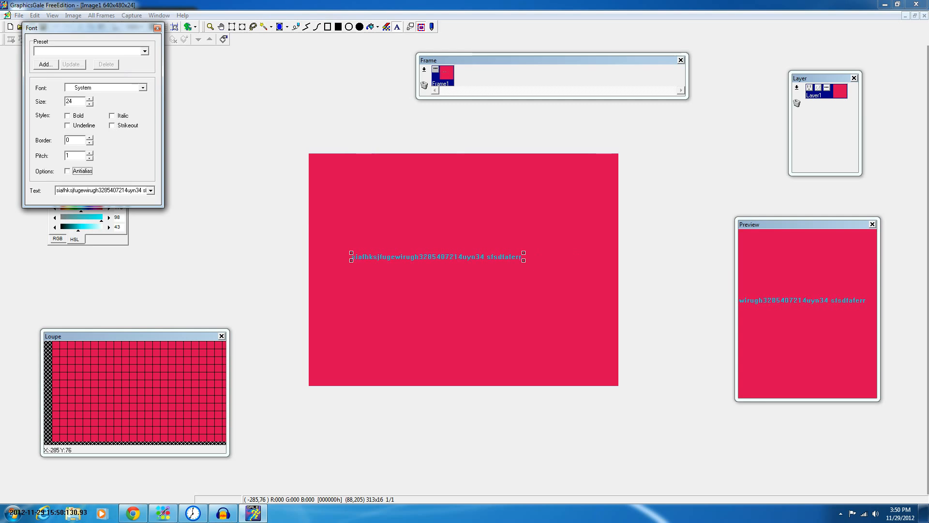
Step: Set the sample text's border to 4 and close the font settings
left_click(90, 138)
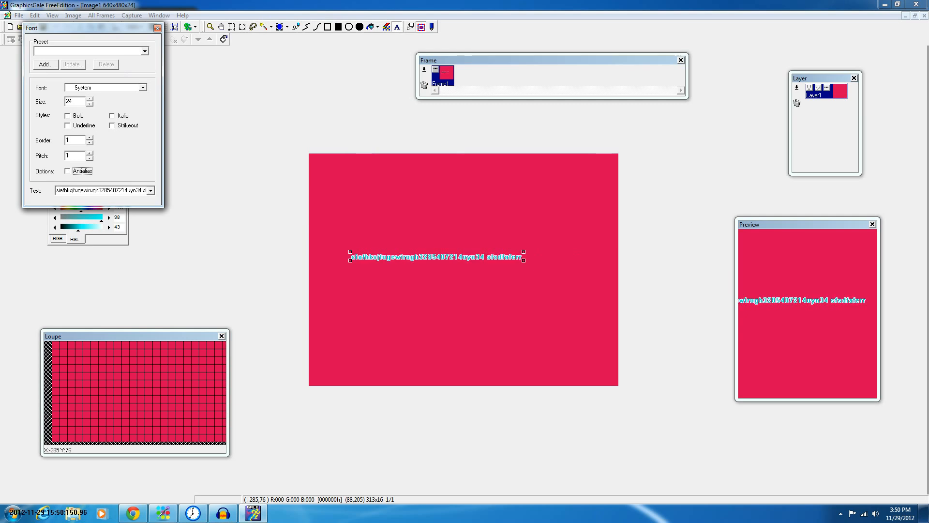
left_click(90, 138)
left_click(90, 138)
left_click(89, 138)
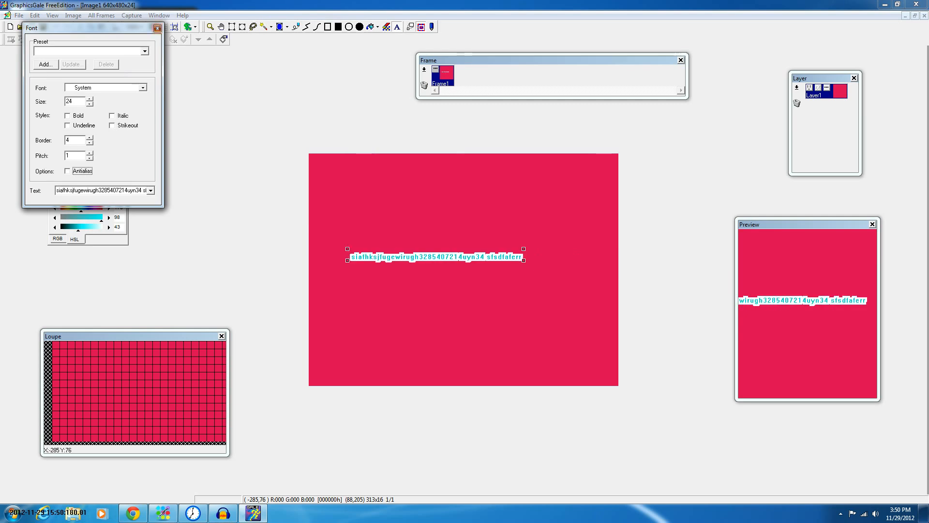
left_click(157, 28)
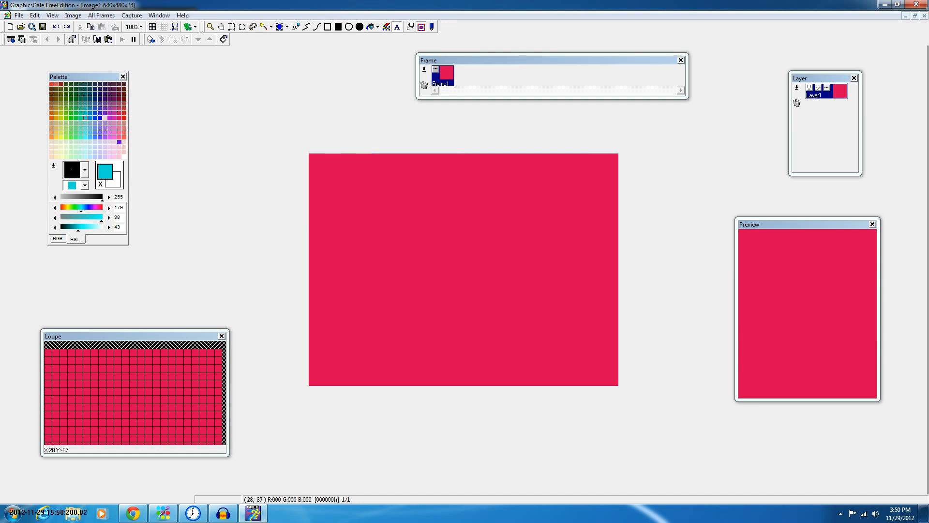
Step: Undo the crimson fill and the earlier drawn shapes until the canvas is blank white
key("ctrl+z")
key("ctrl+z")
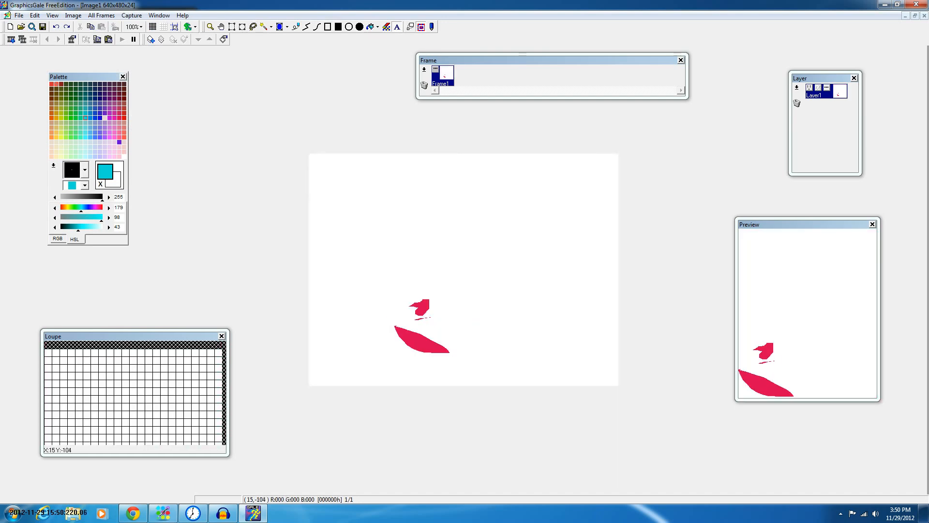
key("ctrl+z")
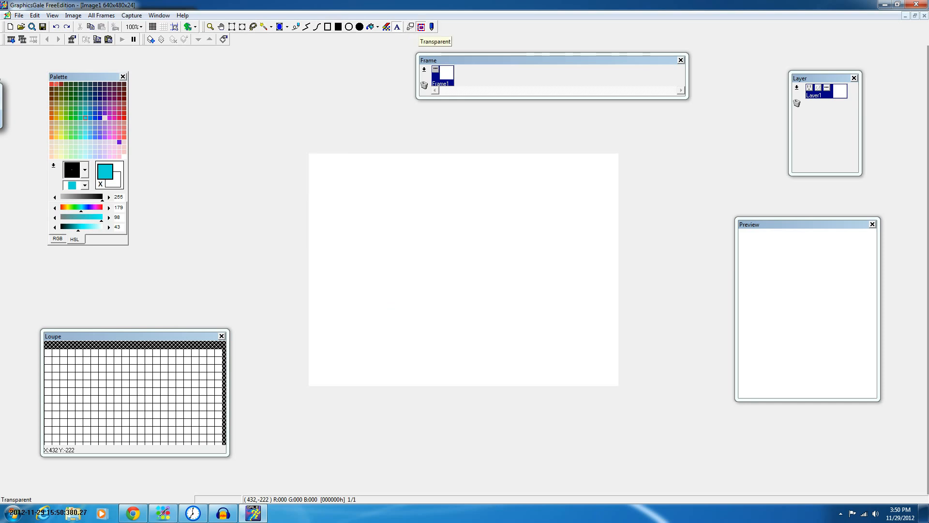
Step: Examine the available paint mode options
left_click(432, 26)
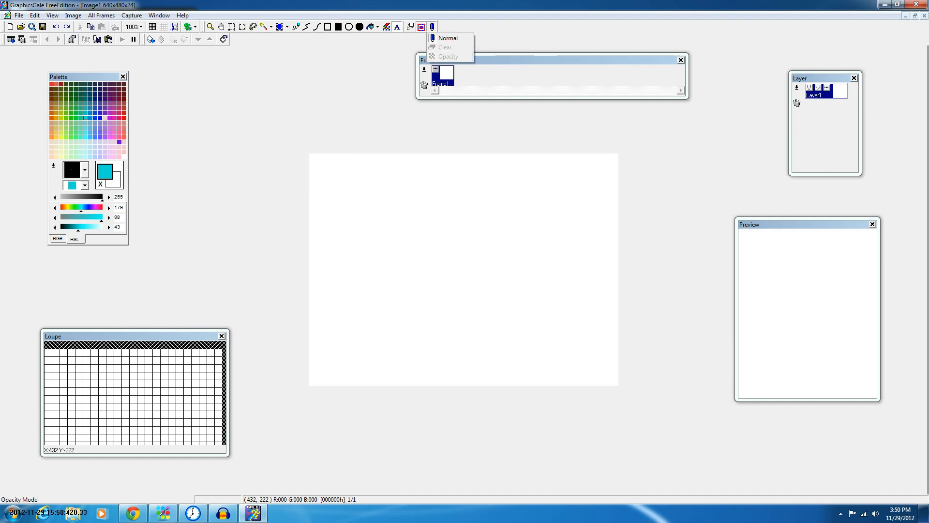
left_click(343, 67)
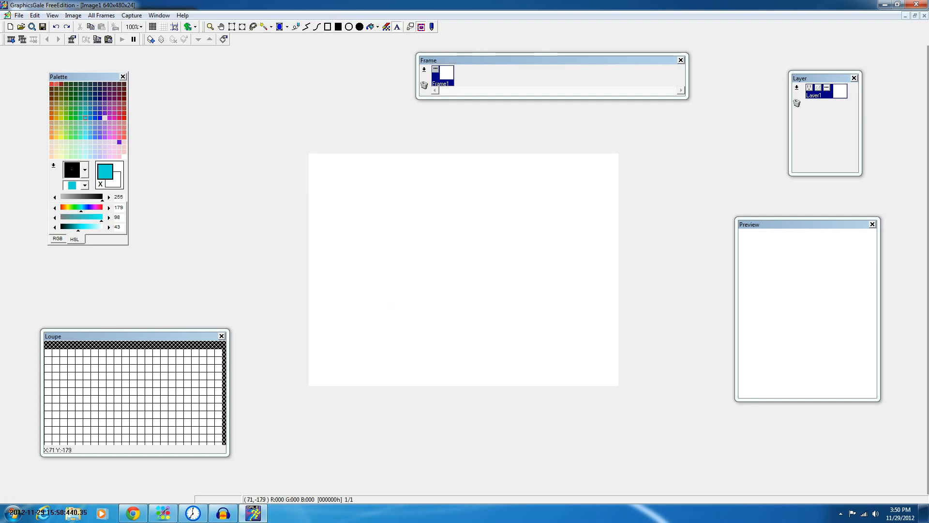
left_click(432, 27)
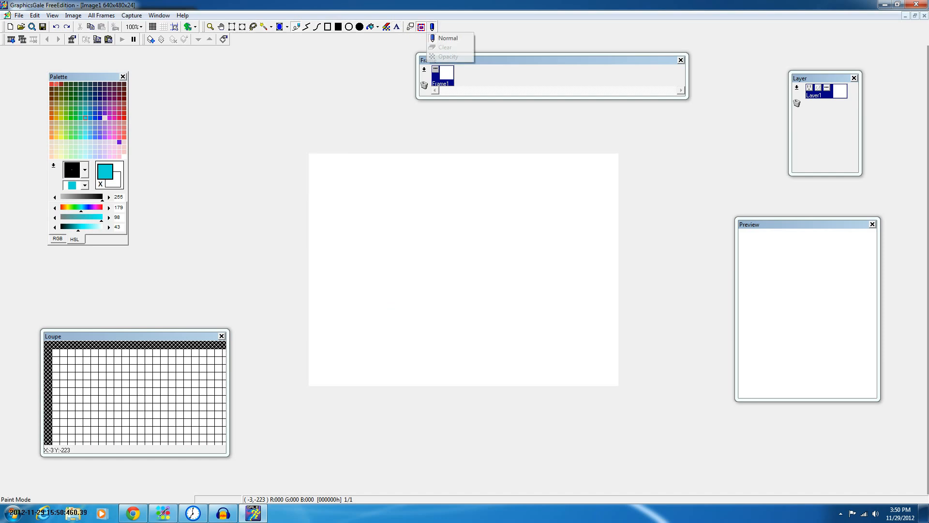
left_click(314, 67)
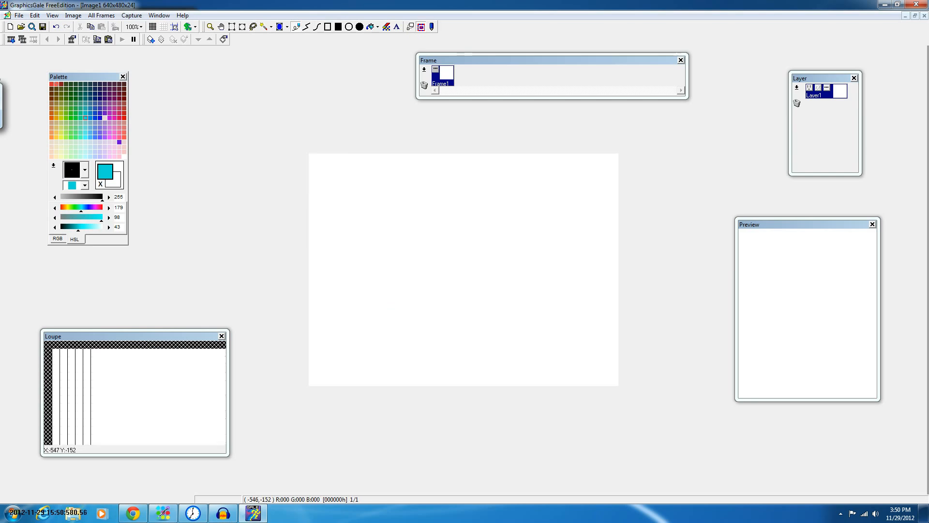
Step: Open the color editor for the first palette swatch and accept its red without editing it
left_click(51, 83)
double_click(51, 83)
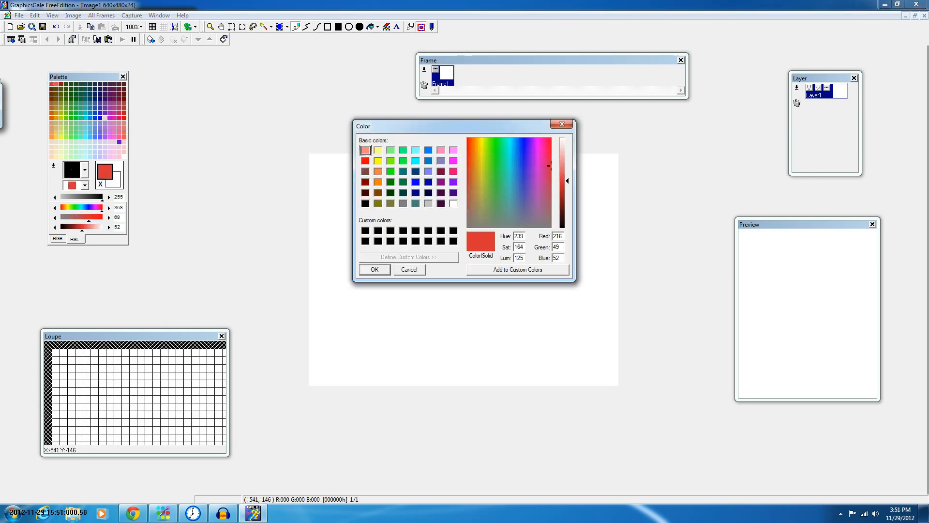
left_click(380, 272)
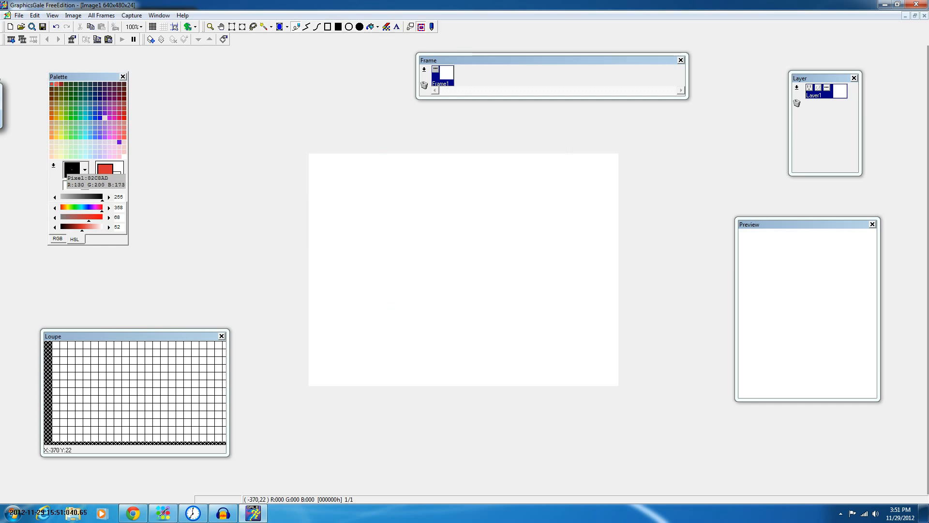
Step: Pick cyan from the palette, raise its lightness to 66 and store it in the first palette swatch
left_click(81, 118)
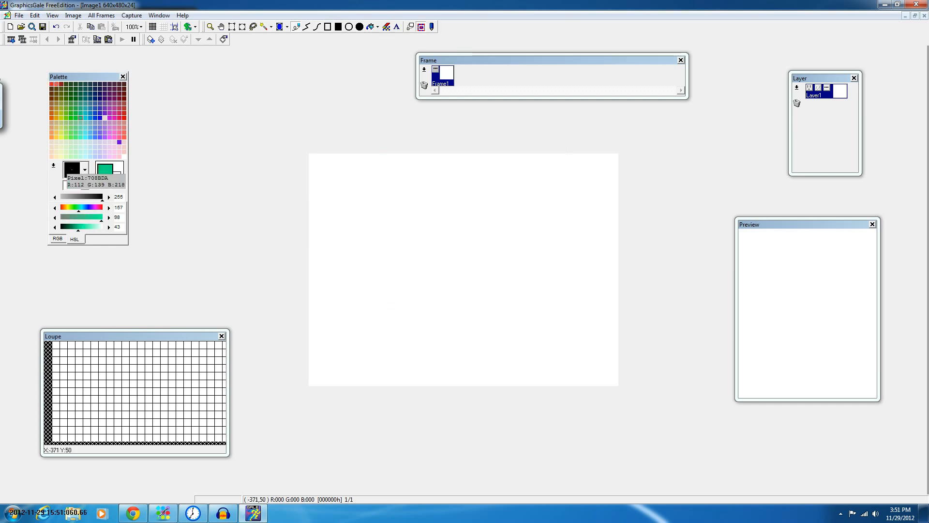
left_click(85, 118)
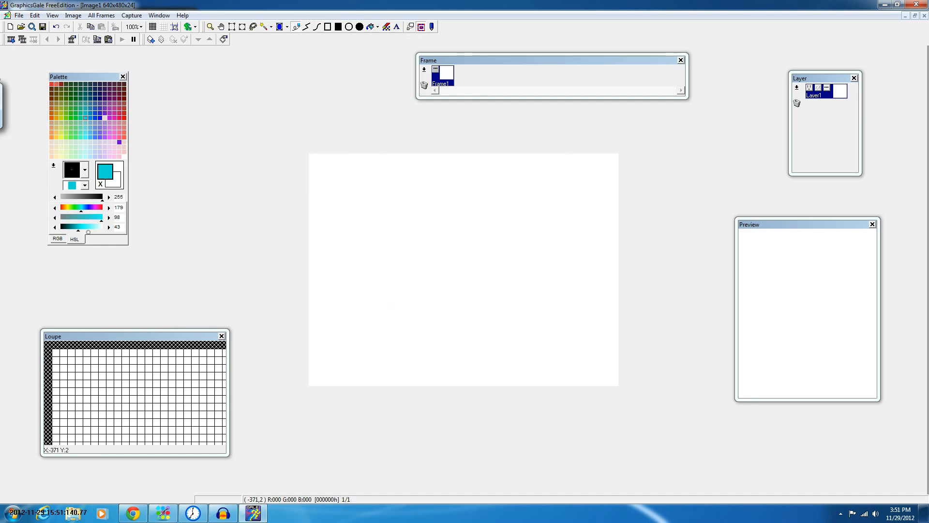
left_click(92, 227)
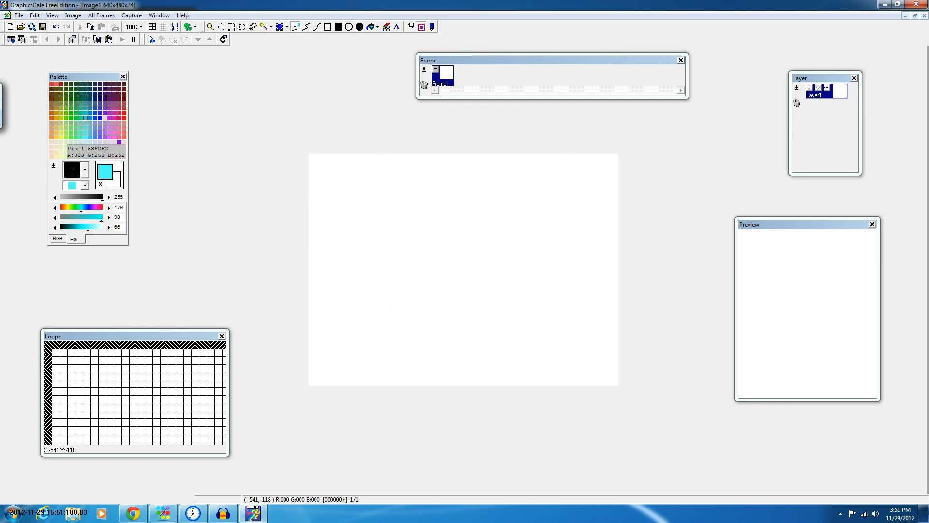
left_click_drag(105, 171, 51, 84)
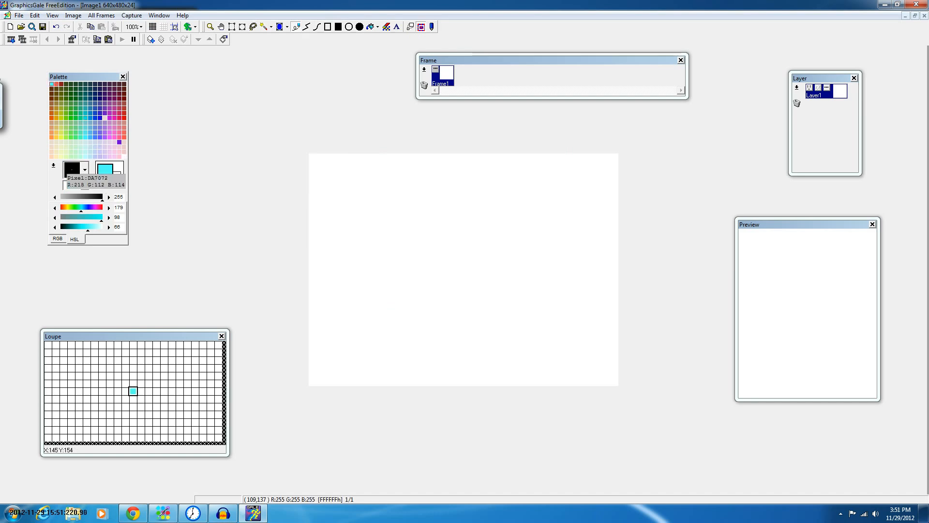
Step: Try a light cyan freehand stroke across the canvas's upper half and undo it
mouse_move(369, 211)
left_mouse_down()
mouse_move(456, 334)
mouse_move(456, 197)
mouse_move(418, 325)
mouse_move(456, 302)
mouse_move(496, 191)
left_mouse_up()
key("ctrl+z")
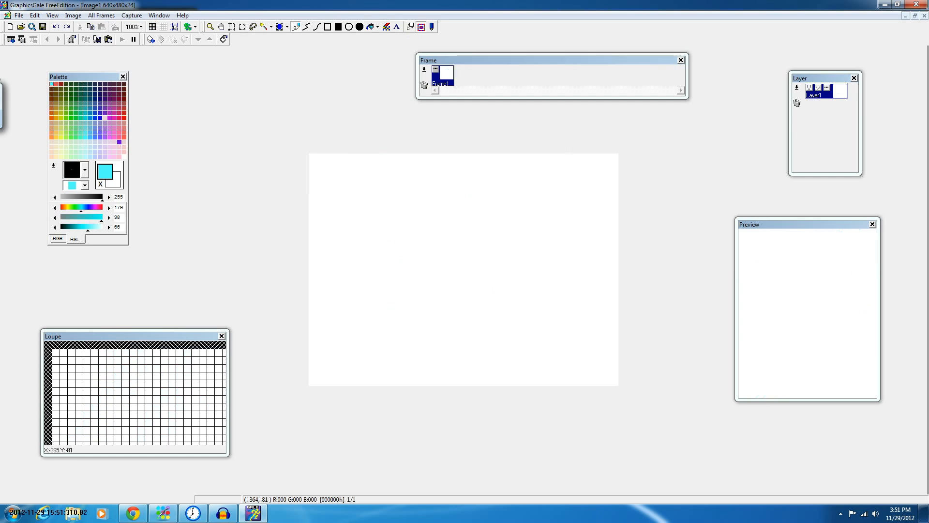
Step: Pick the blue with RGB 2, 139, 218 and store it near the start of the palette's first row, accepting it in the color editor
left_click(91, 113)
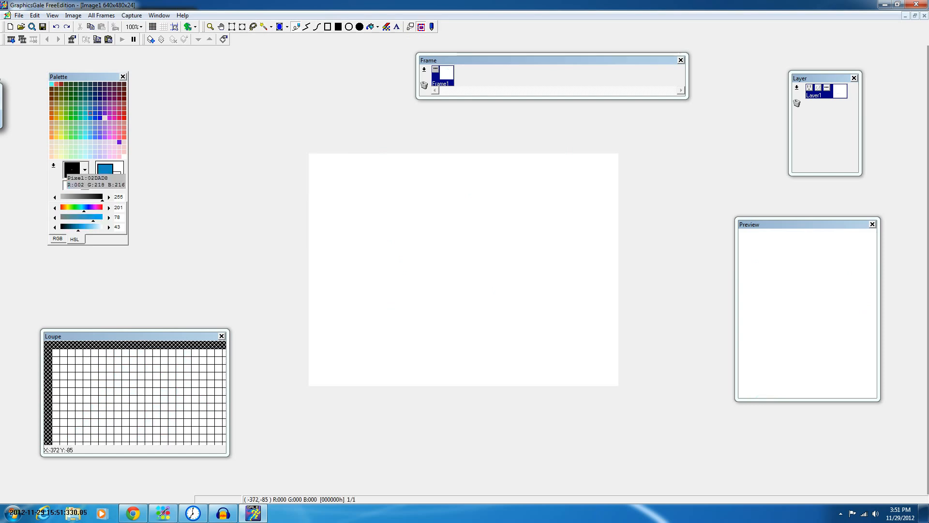
left_click(91, 116)
double_click(62, 85)
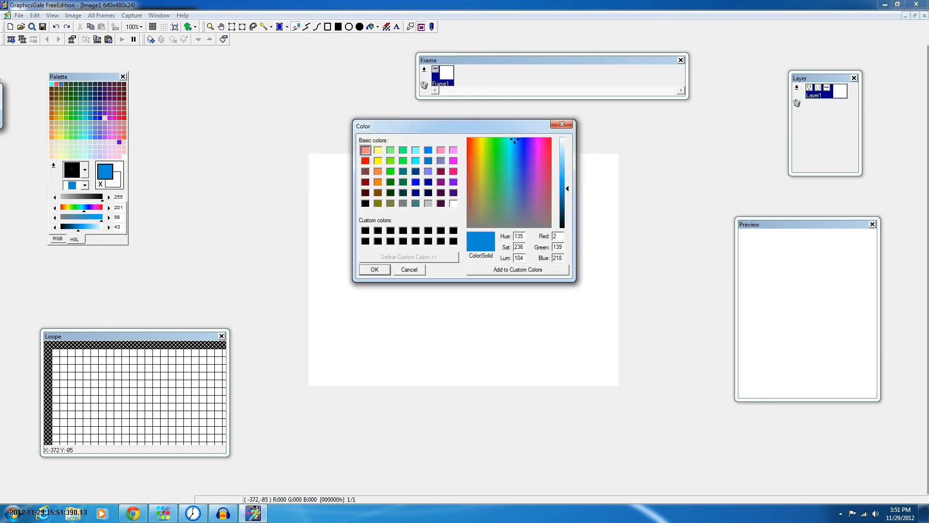
left_click(374, 270)
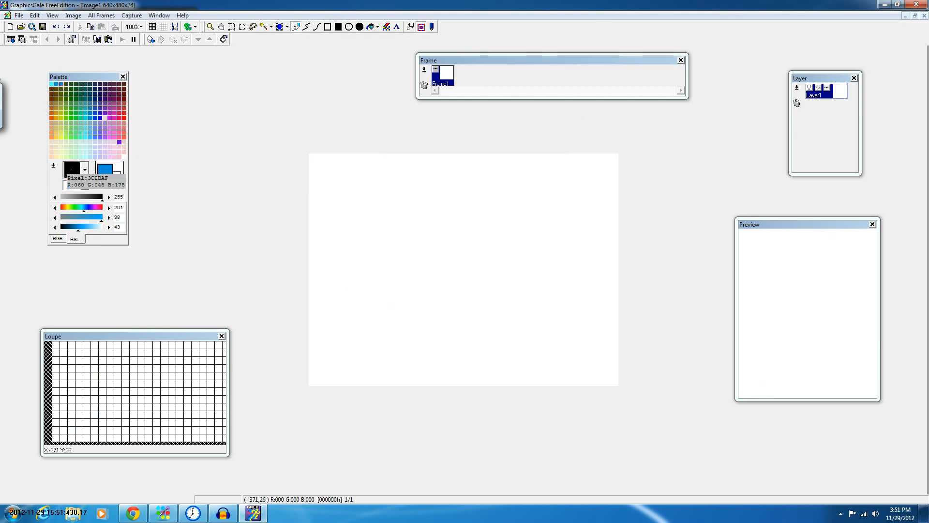
Step: Sample a darker palette blue and the stored blue, and end with the stored light cyan as the drawing color
left_click(94, 108)
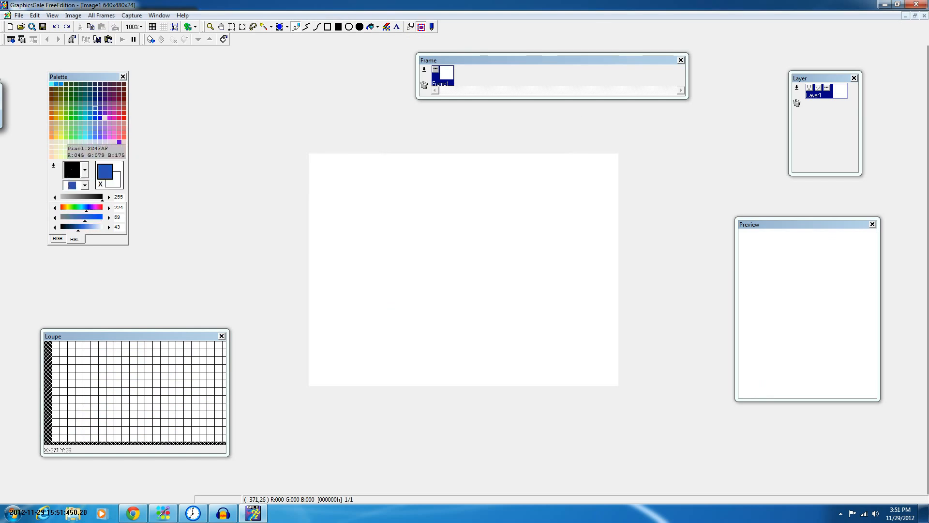
left_click(57, 84)
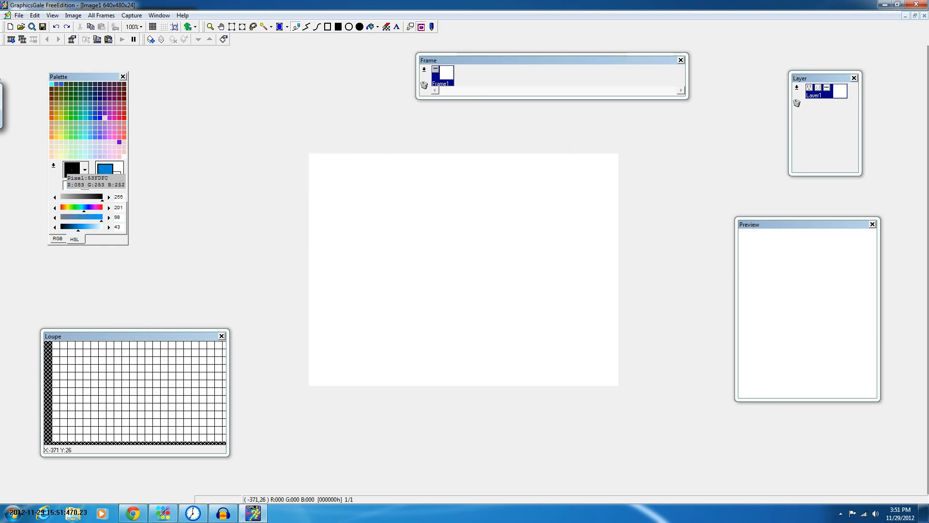
left_click(51, 84)
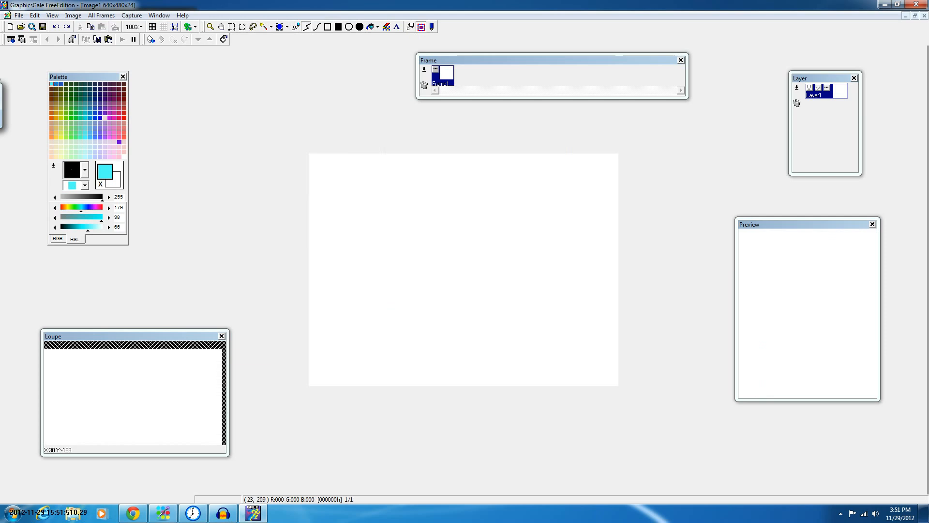
mouse_move(373, 230)
left_mouse_down()
mouse_move(456, 312)
mouse_move(453, 276)
mouse_move(463, 268)
left_mouse_up()
key("ctrl+z")
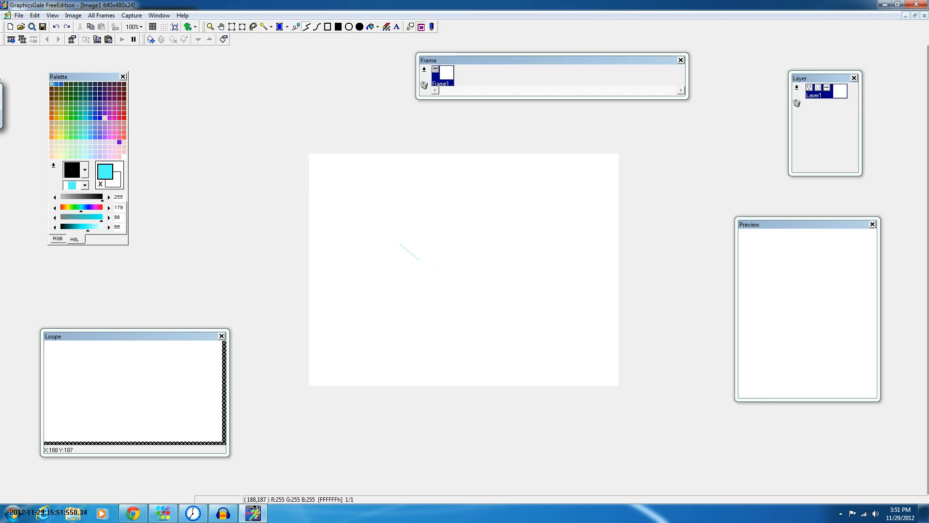
left_click_drag(400, 244, 495, 256)
key("ctrl+z")
key("ctrl+z")
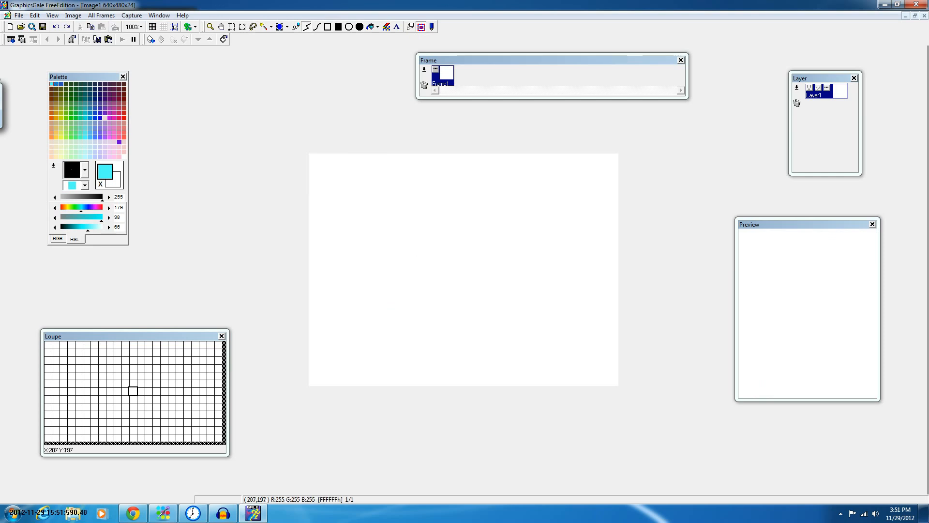
Step: Draw a light cyan diamond outline about 240 px wide and 135 px high with straight lines near the canvas's centre
left_click_drag(394, 246, 451, 283)
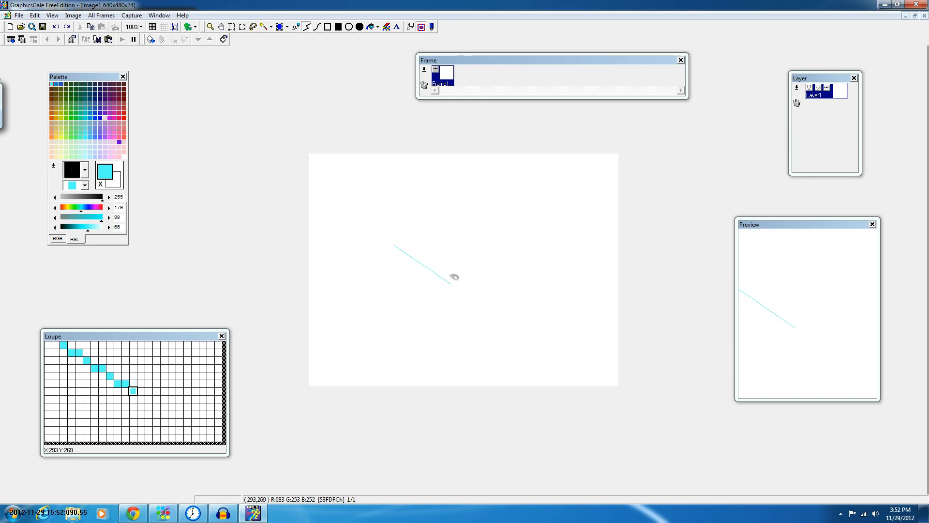
left_click_drag(451, 284, 513, 246)
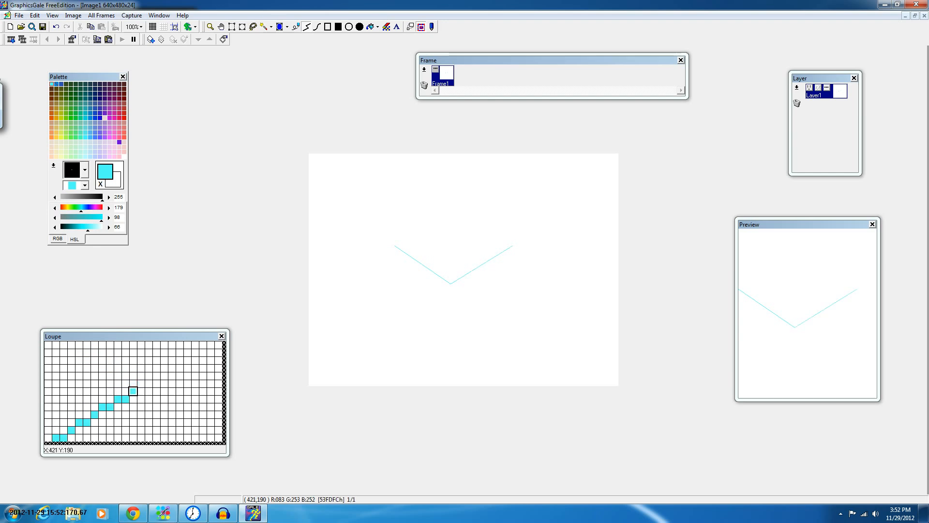
mouse_move(512, 246)
left_mouse_down()
mouse_move(529, 235)
mouse_move(421, 227)
mouse_move(479, 212)
mouse_move(457, 211)
mouse_move(386, 249)
mouse_move(454, 226)
mouse_move(434, 204)
left_mouse_up()
right_click(433, 203)
left_click_drag(512, 246, 394, 246)
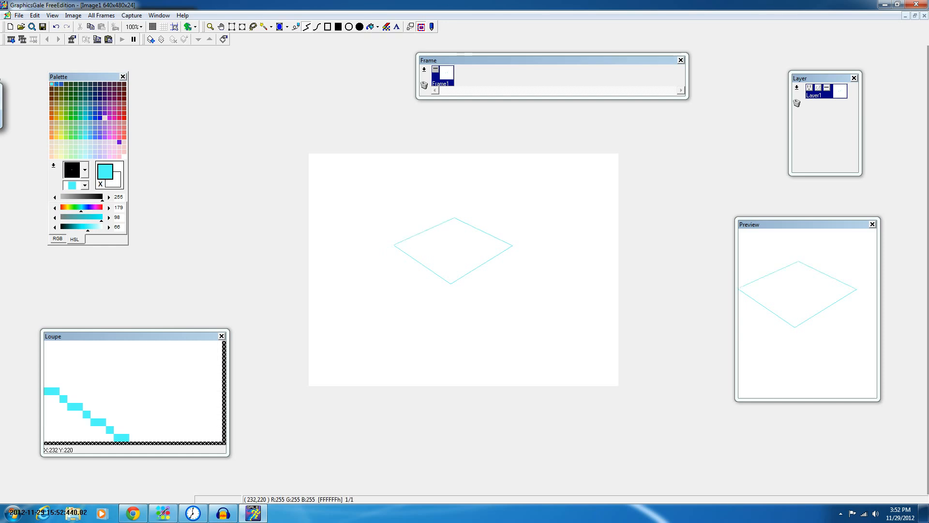
Step: Undo the diamond's upper-left edge, try drawing it again and undo that attempt as well
key("ctrl+z")
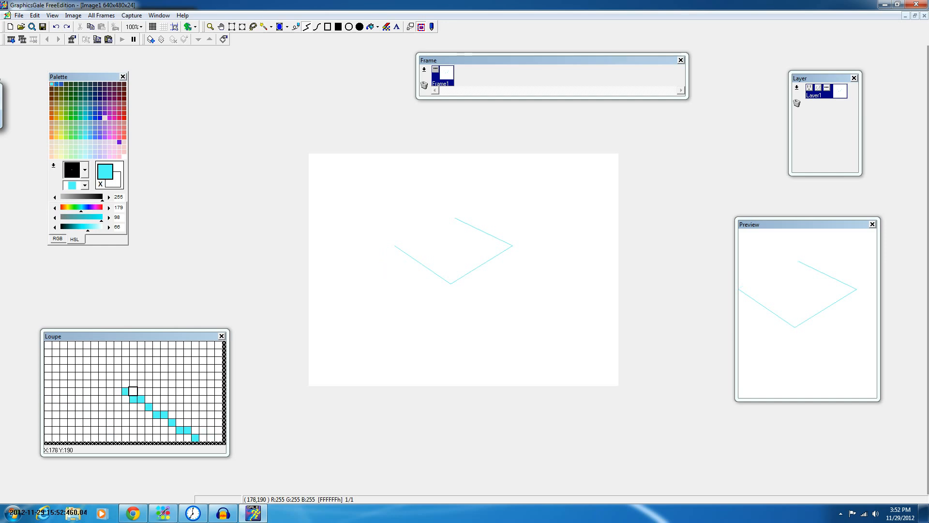
left_click_drag(395, 246, 456, 219)
key("ctrl+z")
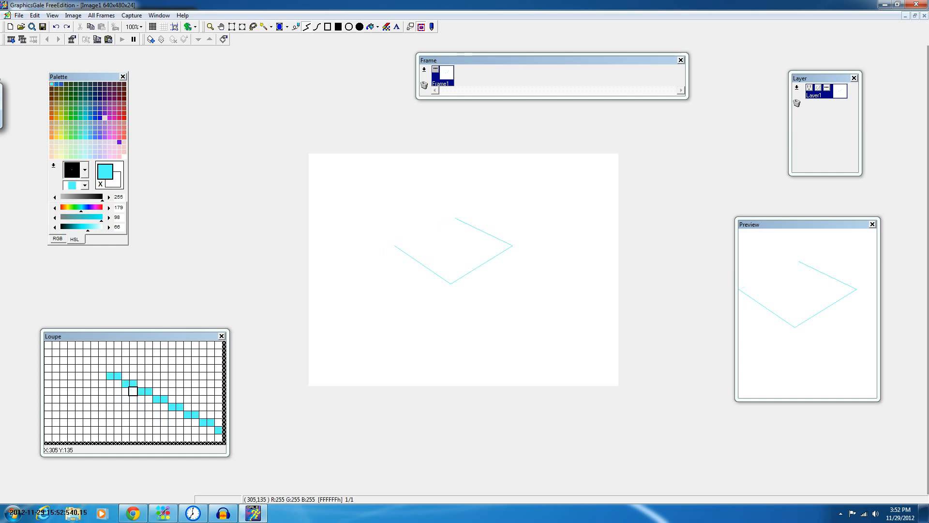
right_click(455, 218)
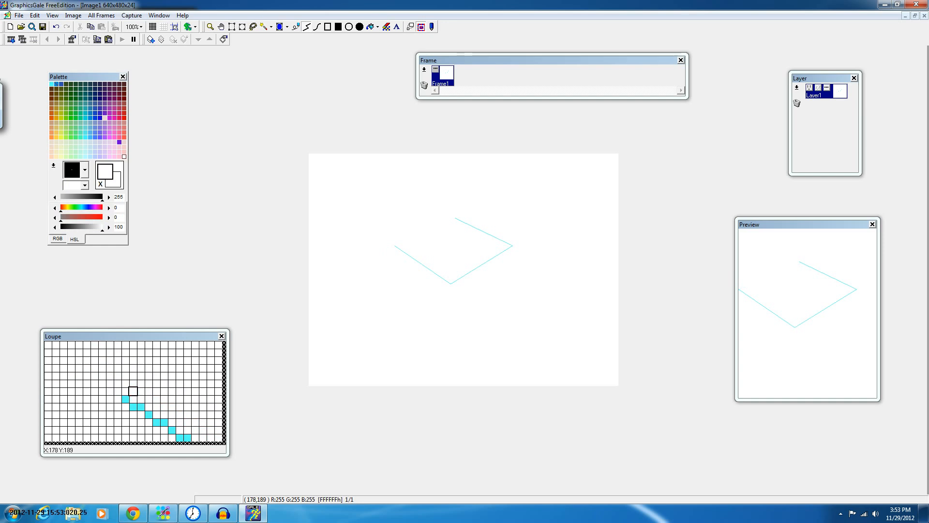
left_click_drag(395, 245, 445, 226)
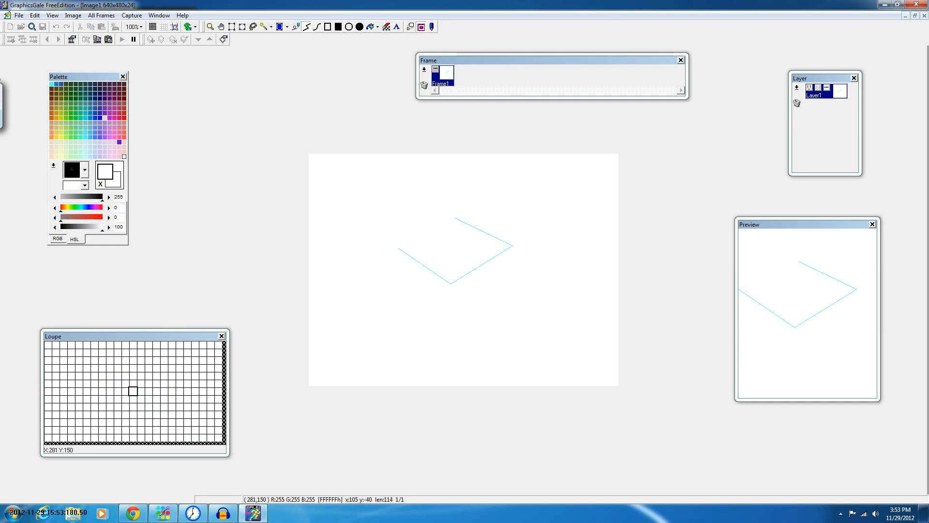
left_click(445, 226)
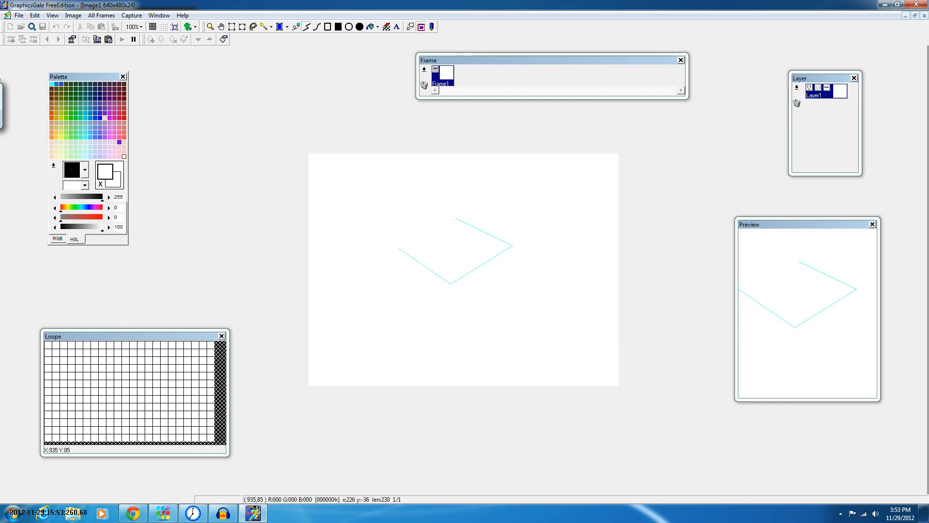
left_click(885, 4)
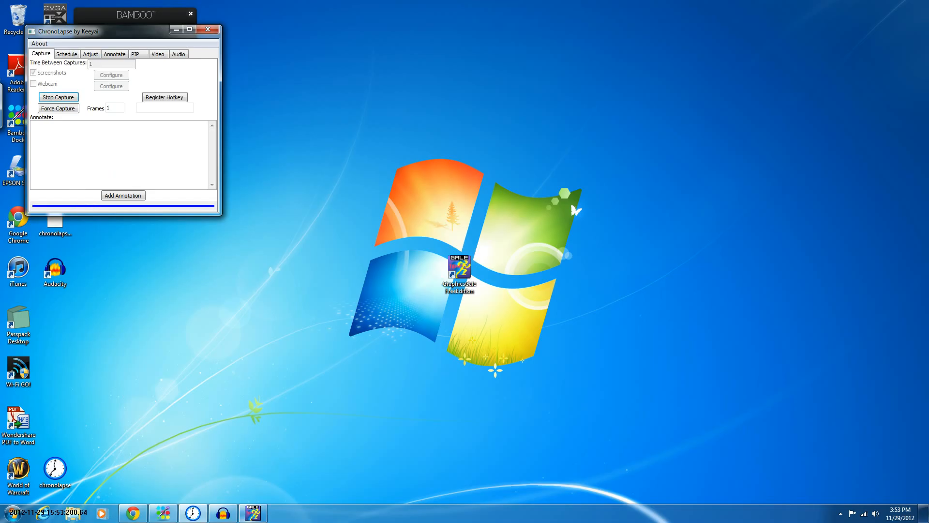
left_click(253, 513)
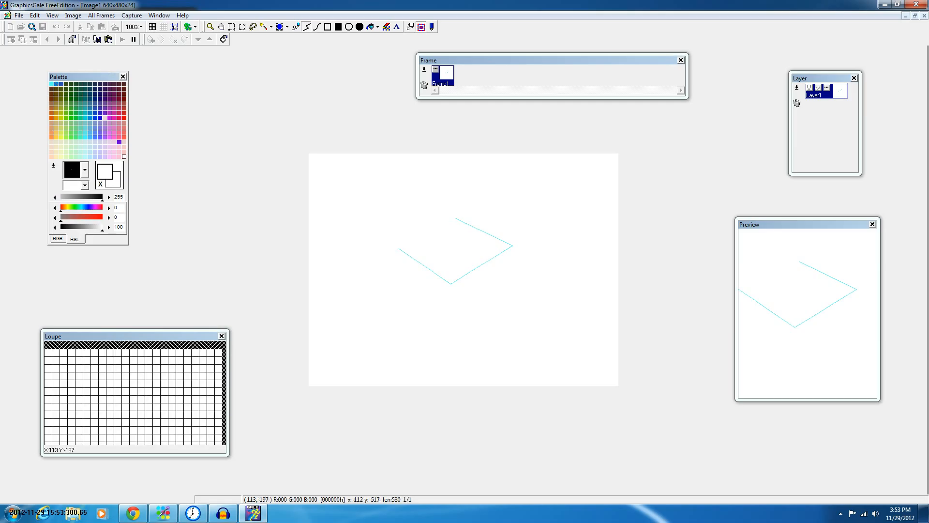
left_click_drag(402, 194, 522, 190)
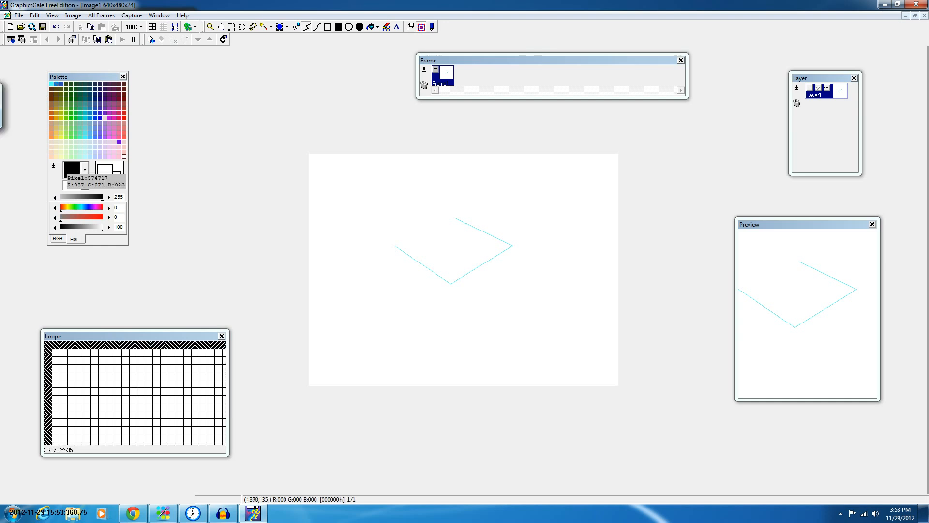
Step: Reselect the stored light cyan, draw the upper-left edge to close the diamond outline and flood fill the diamond
left_click(52, 84)
left_click_drag(421, 264, 546, 238)
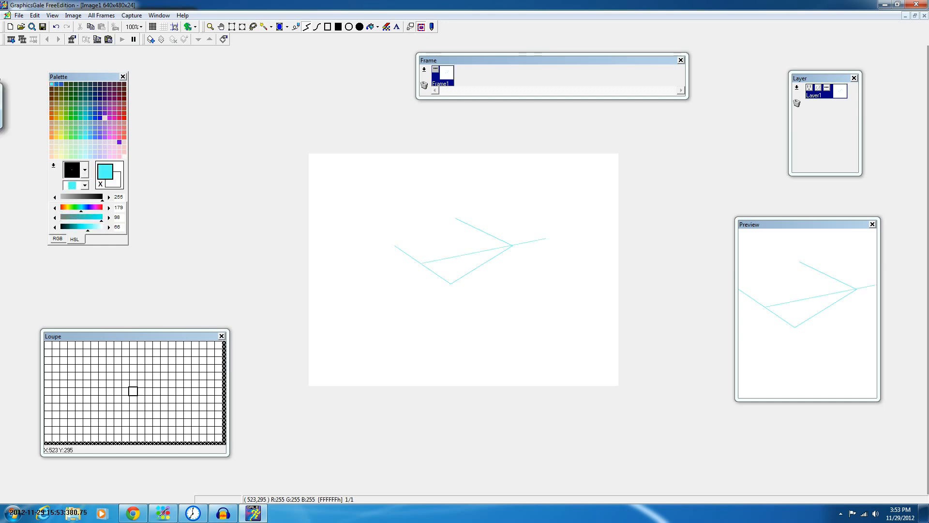
key("ctrl+z")
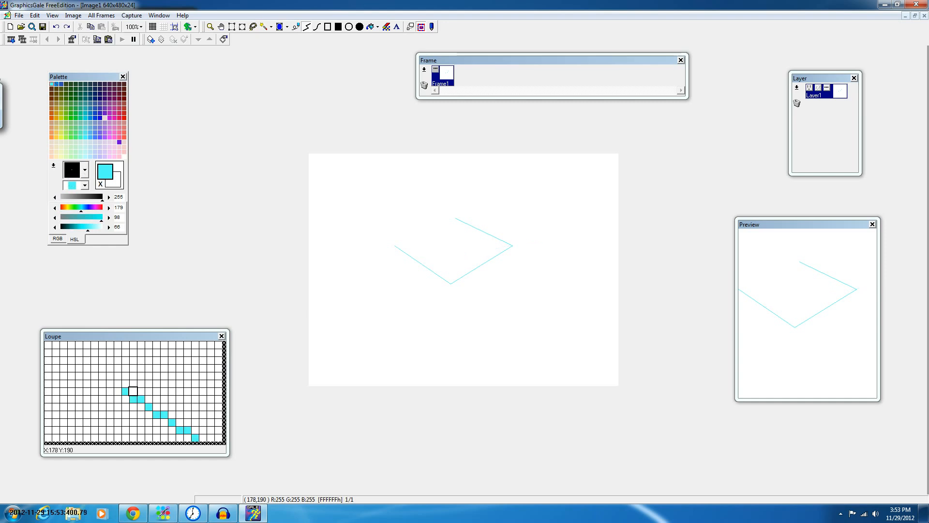
left_click_drag(394, 246, 454, 218)
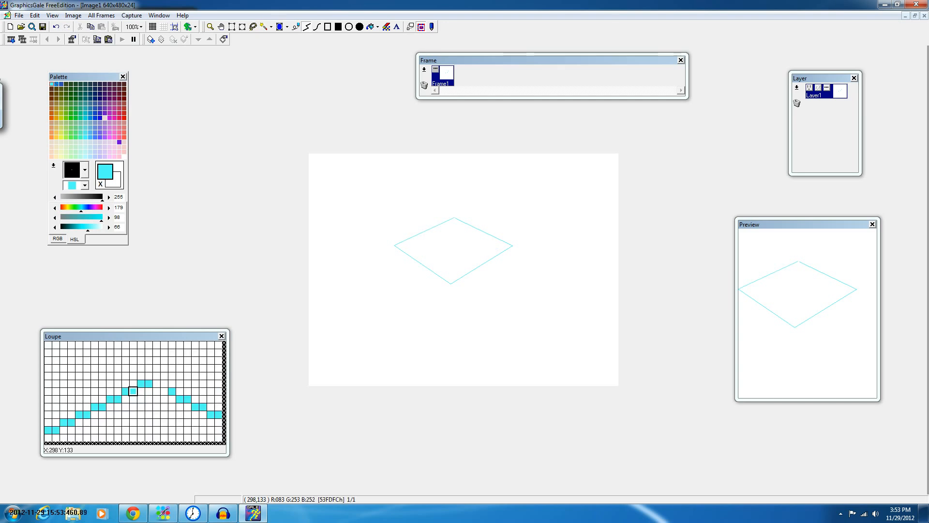
left_click_drag(454, 217, 458, 220)
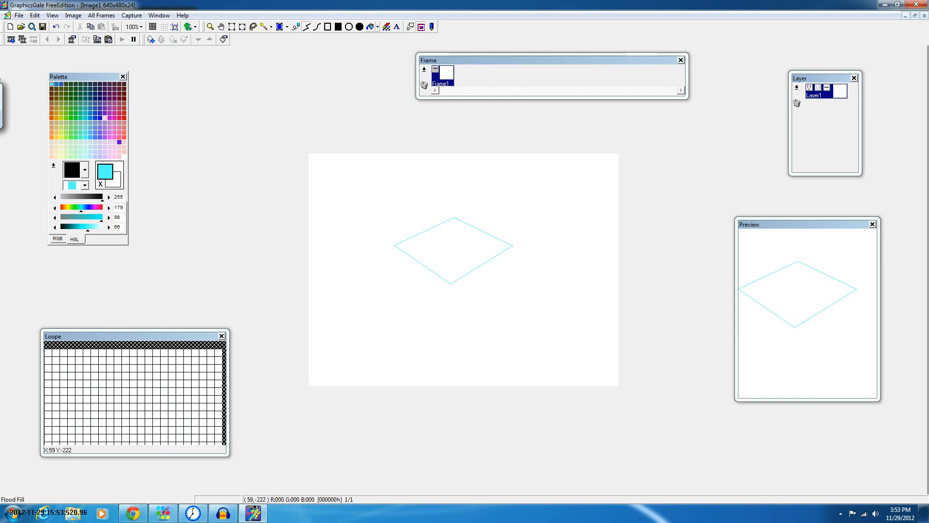
left_click(371, 27)
left_click(454, 255)
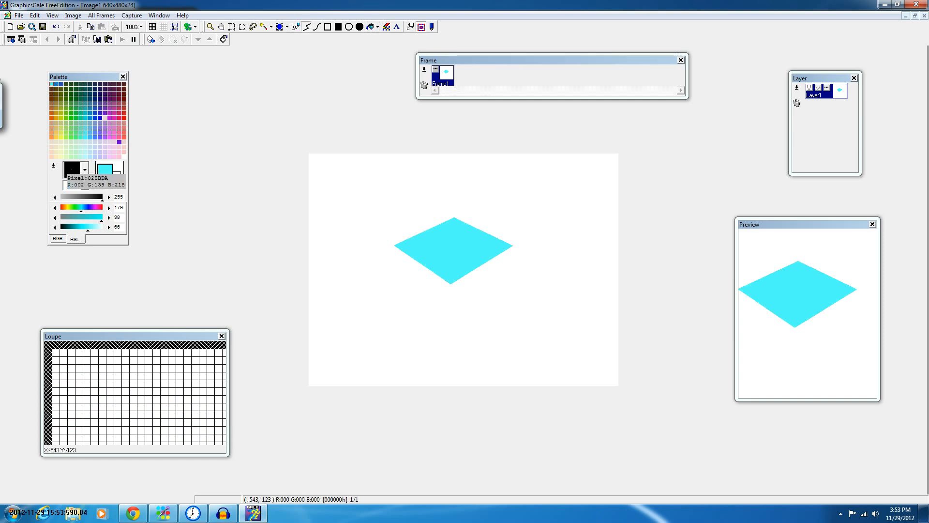
Step: Pick the stored blue with RGB 2, 139, 218 and draw a vertical line straight down from the diamond's bottom corner
left_click(57, 85)
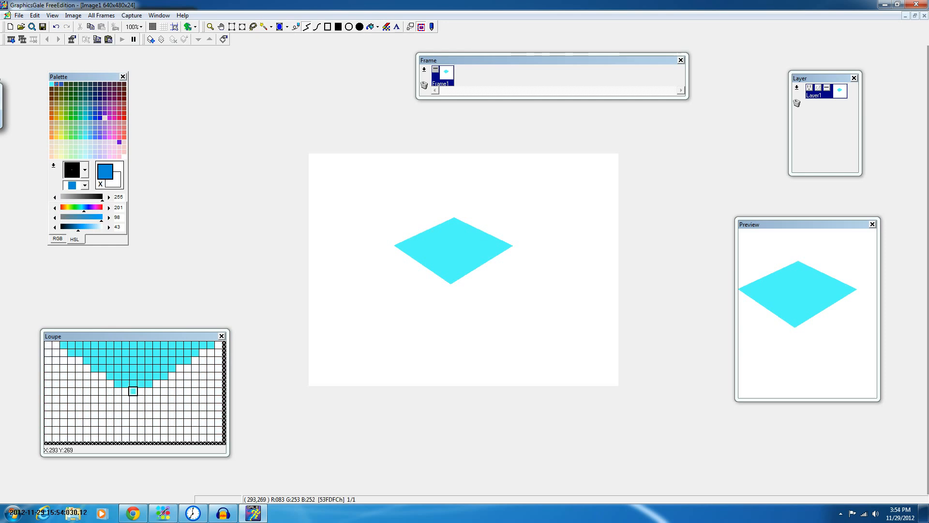
left_click_drag(451, 284, 457, 332)
mouse_move(457, 332)
left_mouse_down()
mouse_move(481, 285)
mouse_move(451, 320)
mouse_move(468, 296)
mouse_move(451, 346)
mouse_move(471, 284)
mouse_move(452, 322)
mouse_move(488, 284)
mouse_move(450, 171)
mouse_move(334, 284)
mouse_move(508, 284)
mouse_move(450, 323)
mouse_move(451, 303)
mouse_move(451, 341)
left_mouse_up()
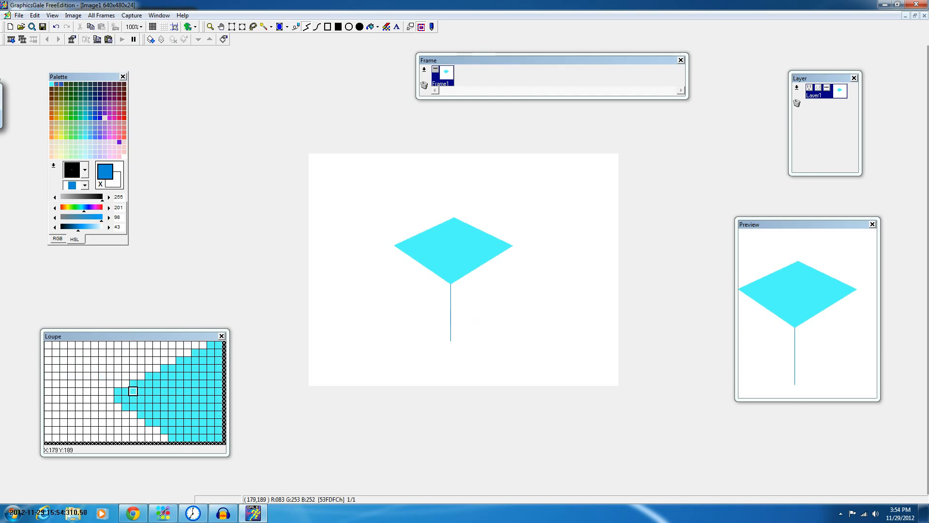
mouse_move(395, 245)
left_mouse_down()
mouse_move(394, 316)
mouse_move(394, 281)
left_mouse_up()
left_click(416, 258)
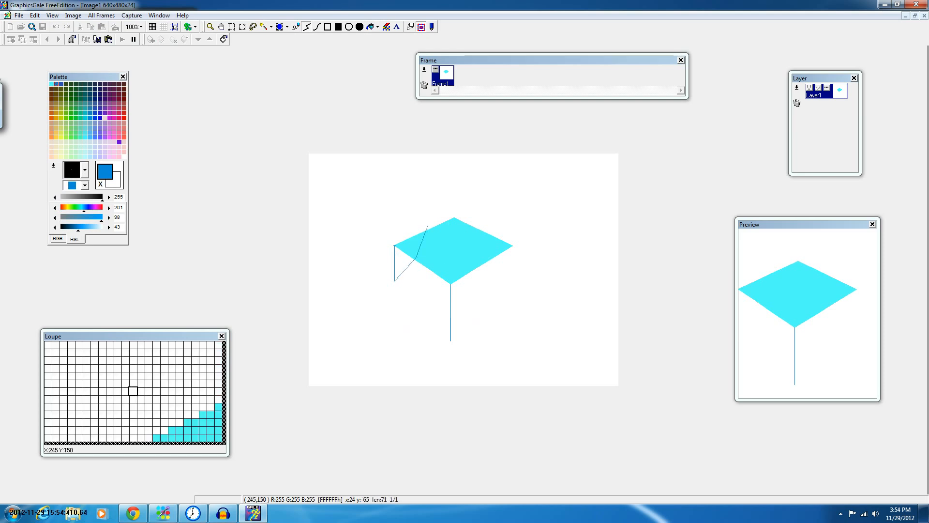
left_click_drag(443, 274, 414, 265)
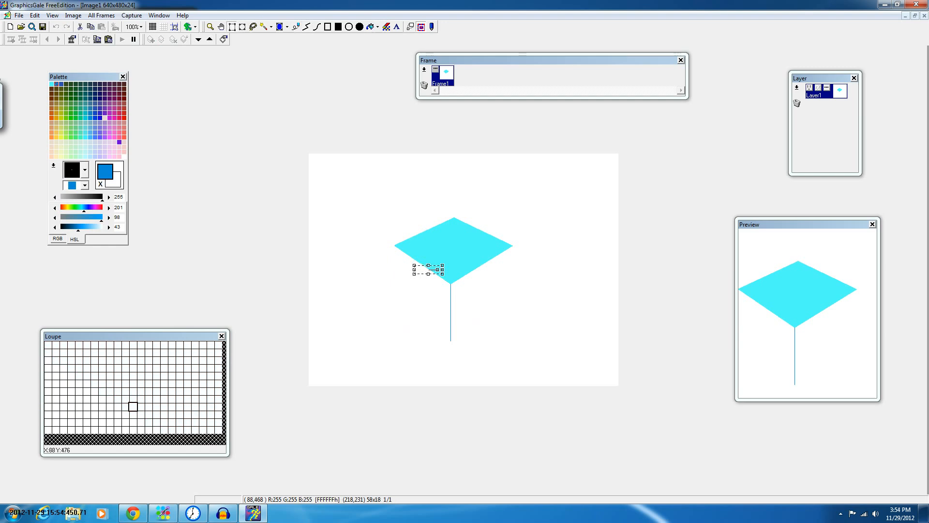
left_click(339, 378)
left_click_drag(346, 335, 363, 382)
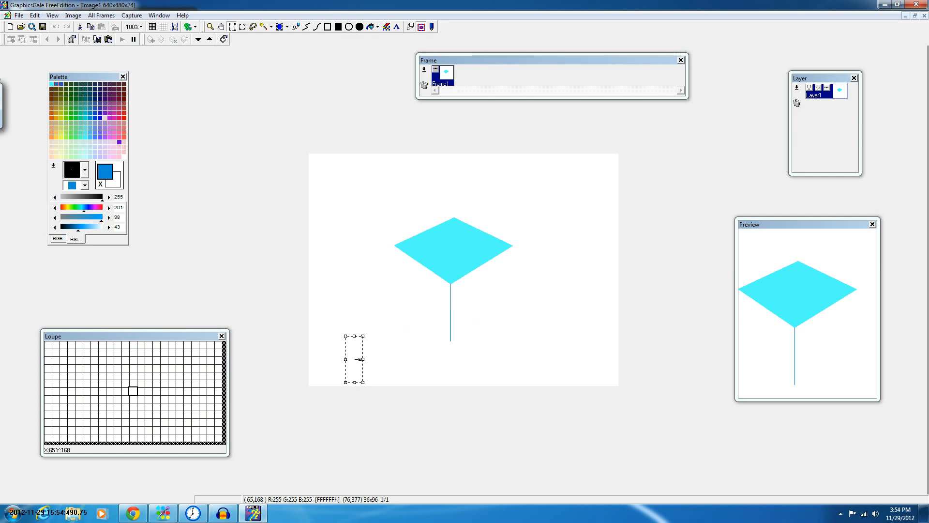
left_click(374, 235)
left_click_drag(367, 237, 330, 302)
left_click(369, 299)
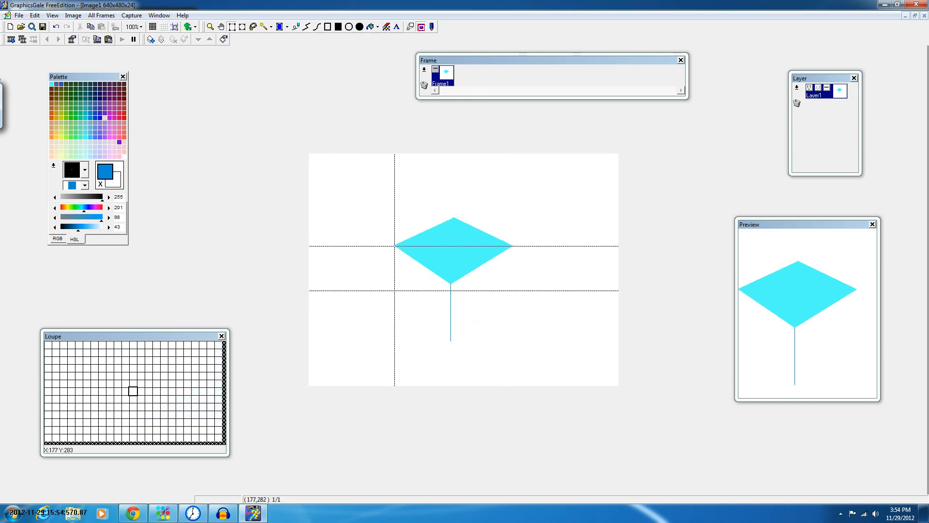
left_click_drag(394, 291, 376, 293)
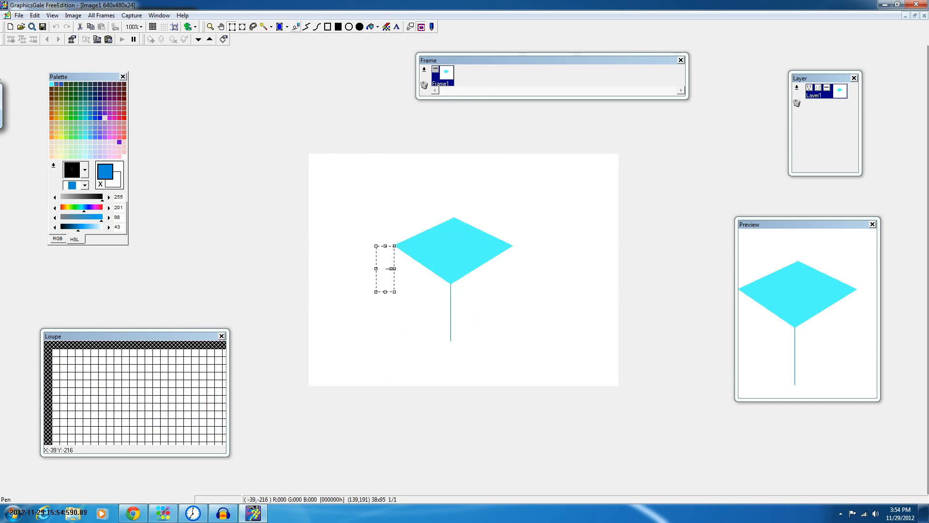
left_click(296, 28)
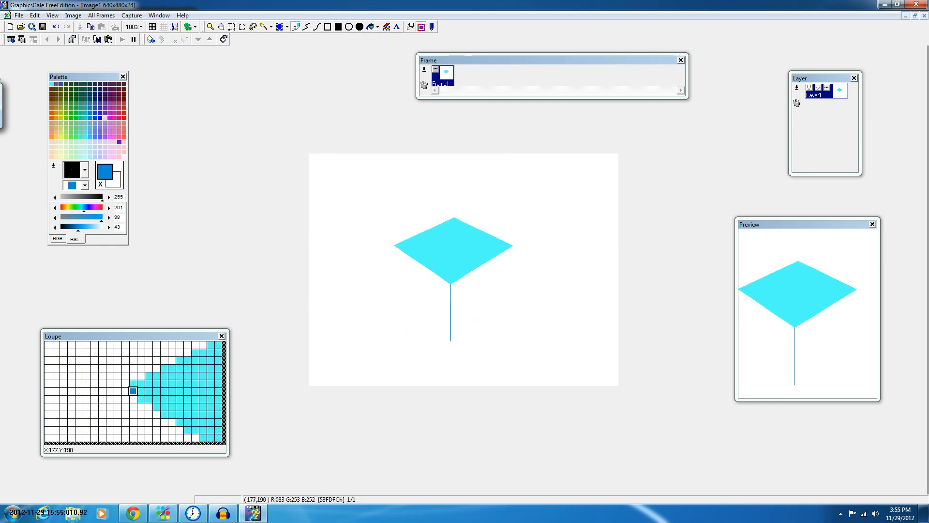
left_click_drag(394, 247, 396, 311)
key("ctrl+z")
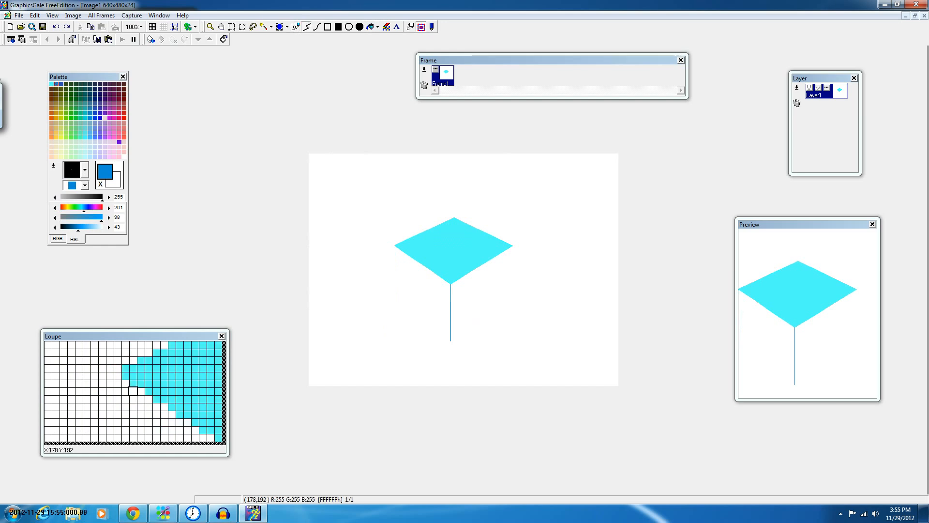
Step: Complete the cube's left-face outline with a vertical left edge and a slanted lower edge, close its gaps and flood fill it blue
mouse_move(394, 245)
left_mouse_down()
mouse_move(394, 300)
mouse_move(424, 319)
mouse_move(408, 276)
mouse_move(394, 291)
mouse_move(347, 246)
mouse_move(394, 298)
left_mouse_up()
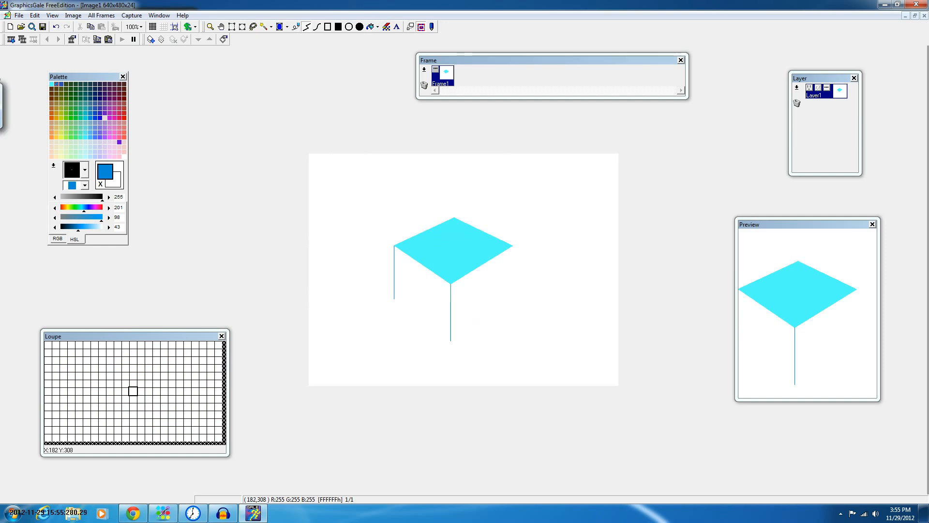
left_click_drag(394, 300, 449, 341)
left_click(431, 295)
key("ctrl+z")
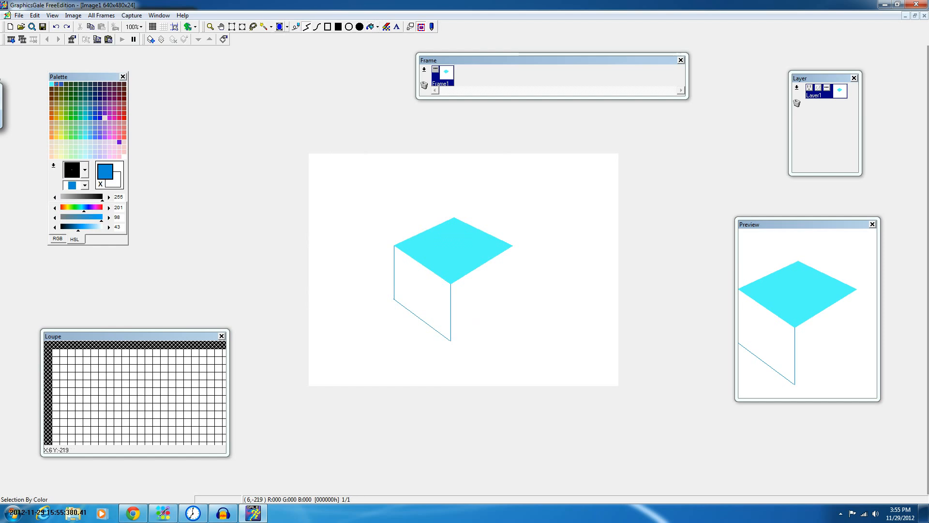
left_click(296, 28)
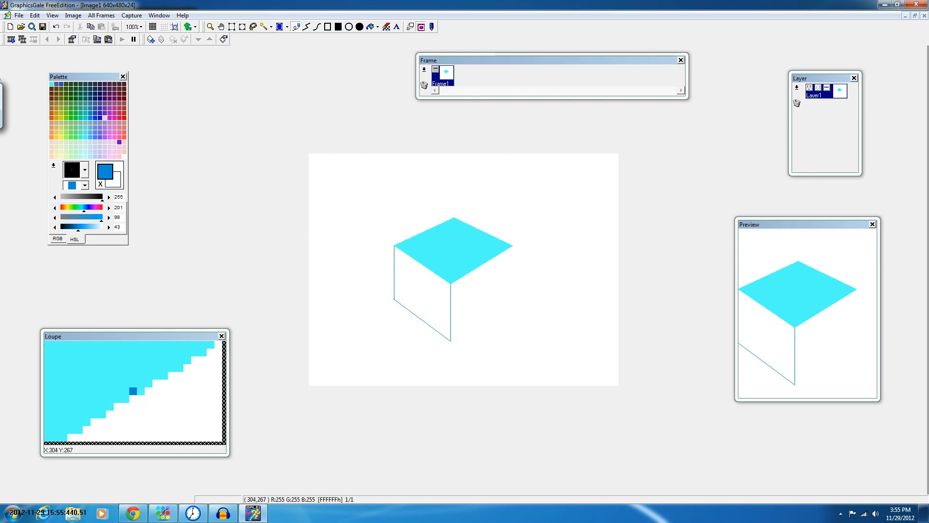
left_click(448, 316)
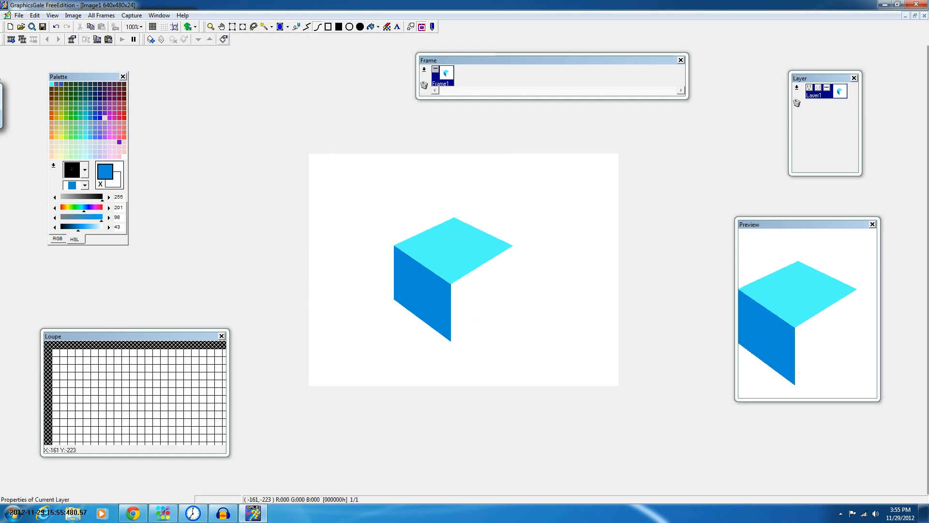
Step: Pick the stored darker blue and outline the cube's right face with straight lower and right edges up to the diamond's right corner
left_click(61, 84)
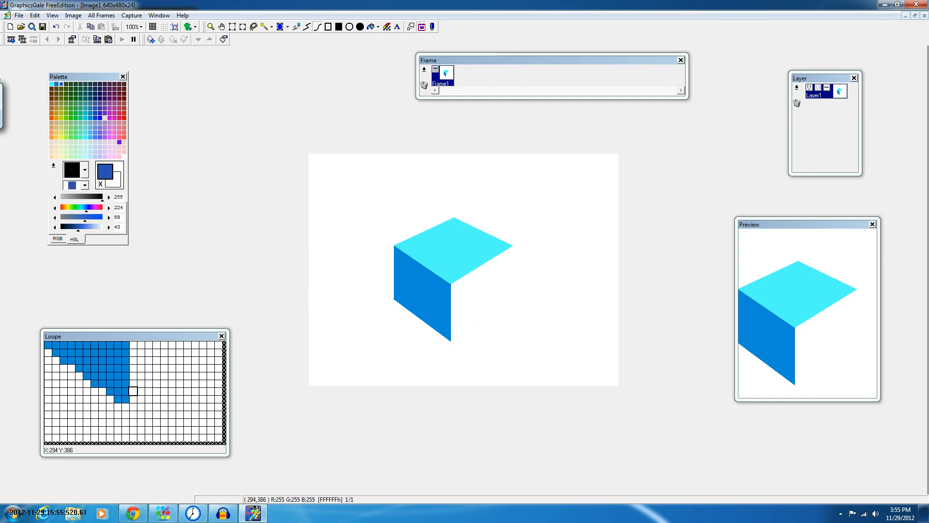
left_click_drag(451, 341, 509, 305)
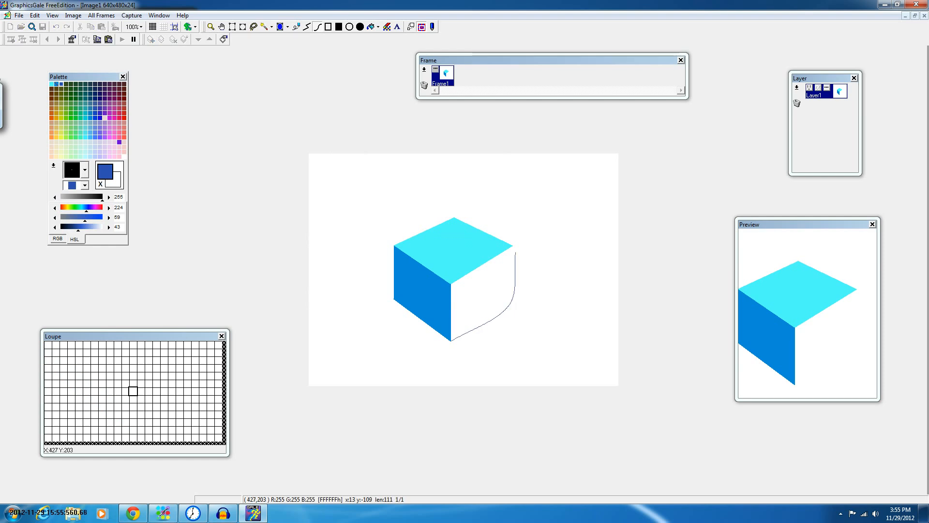
left_click(307, 27)
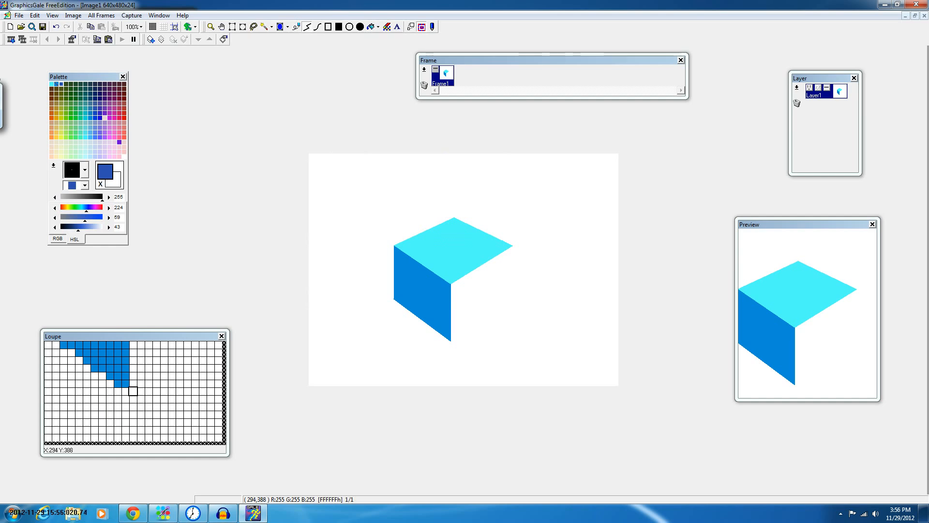
mouse_move(451, 342)
left_mouse_down()
mouse_move(514, 302)
mouse_move(513, 247)
left_mouse_up()
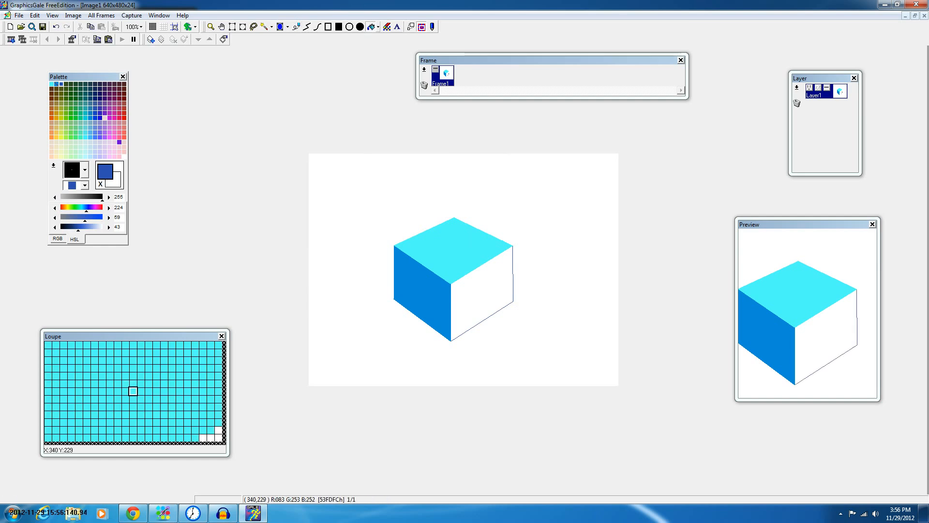
Step: Flood fill the cube's right face with the darker blue and widen the Preview window to fit the whole cube
left_click(494, 272)
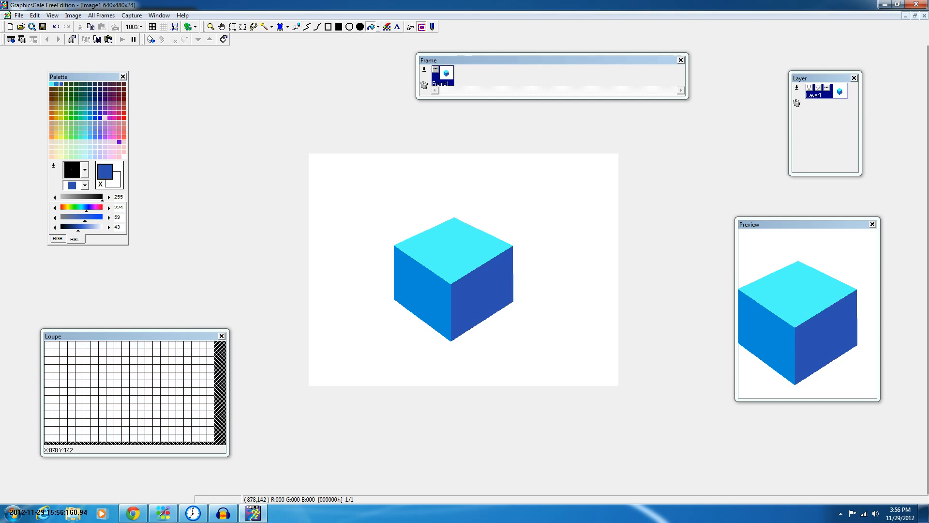
left_click_drag(735, 310, 703, 309)
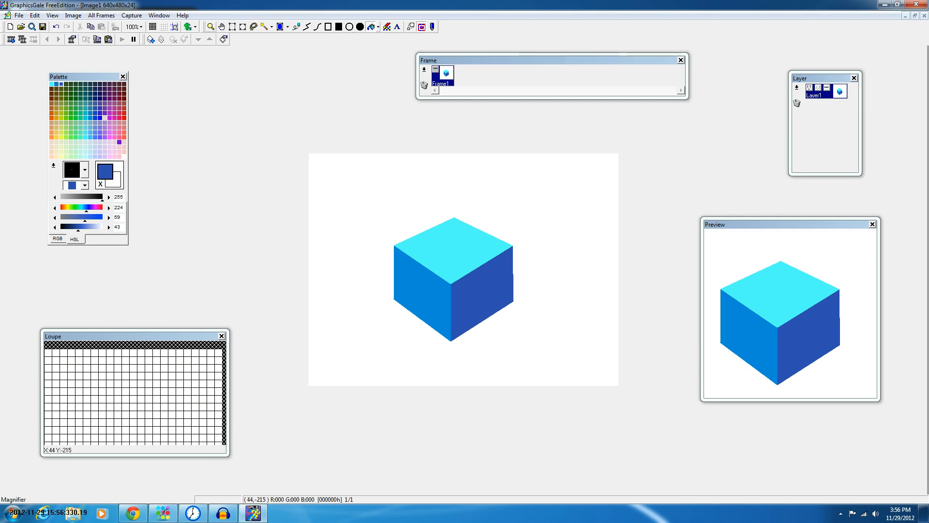
Step: Examine the cube's edges at magnifications up to 600% and return the canvas to 100%
left_click(480, 262)
left_click(480, 262)
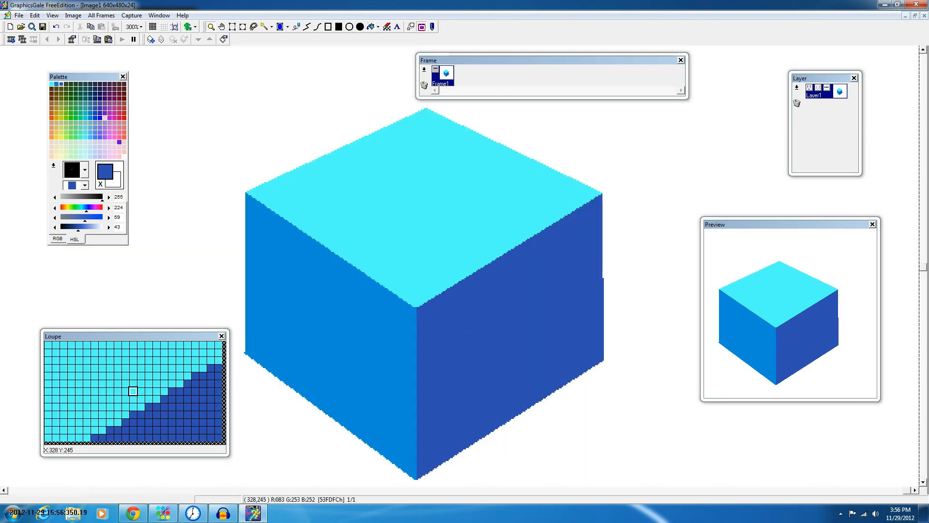
left_click(480, 262)
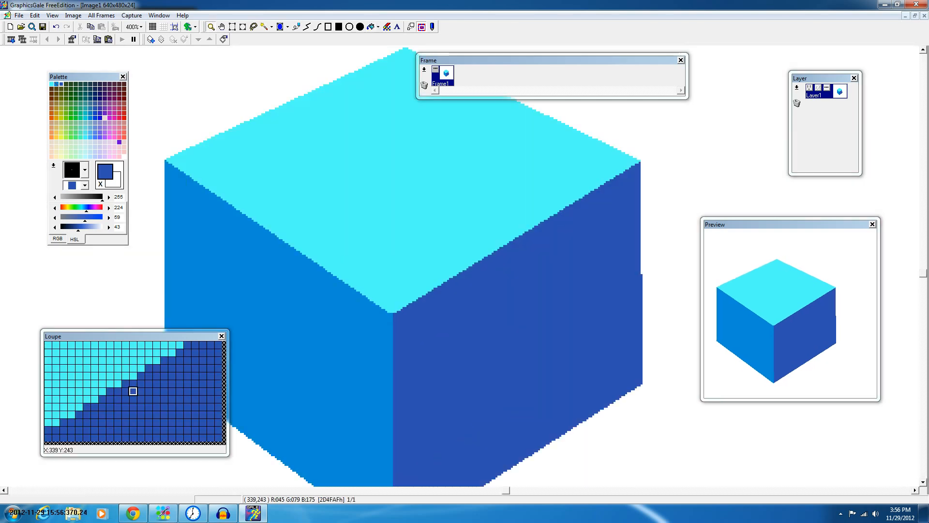
left_click(432, 320)
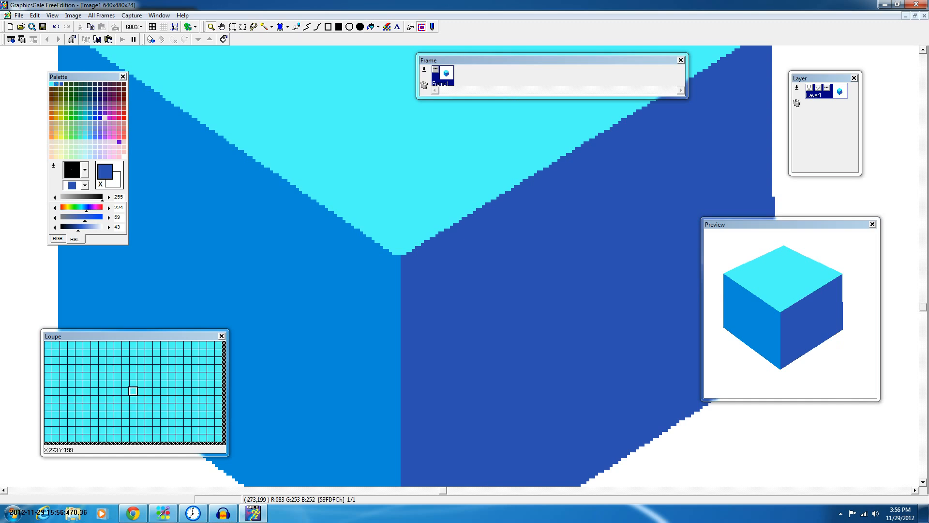
left_click(140, 27)
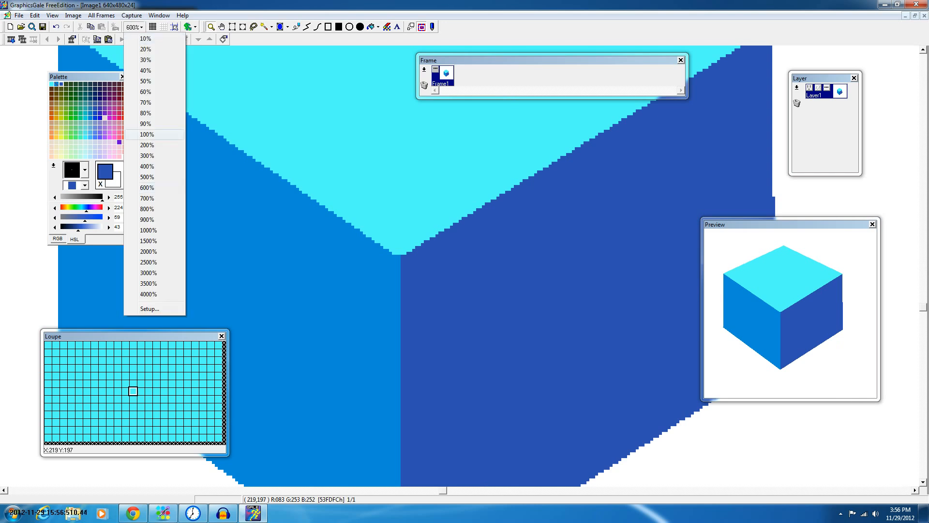
left_click(147, 134)
key("alt+Tab")
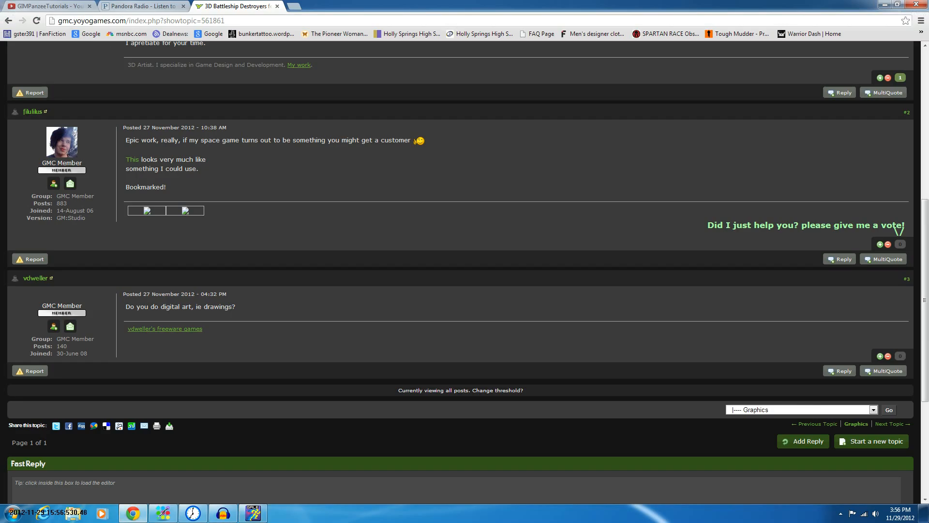
key("ctrl+shift+Tab")
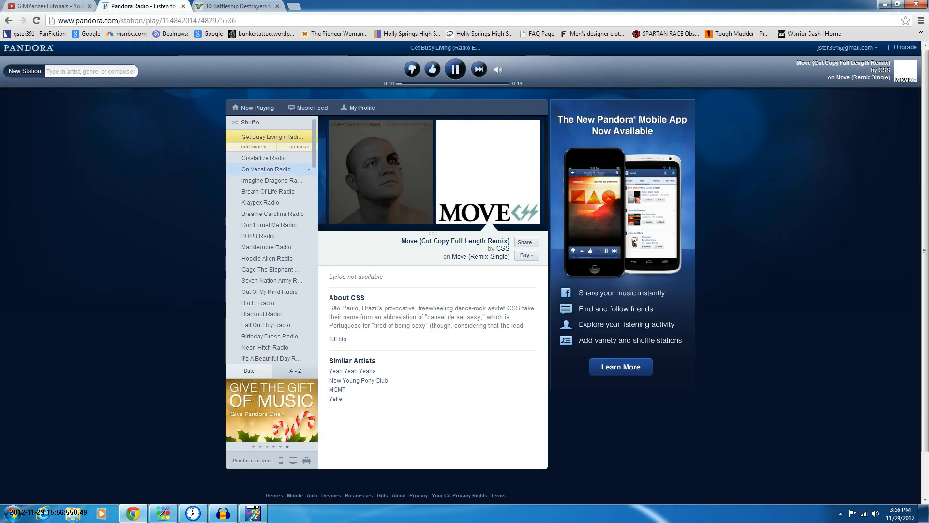
key("ctrl+Tab")
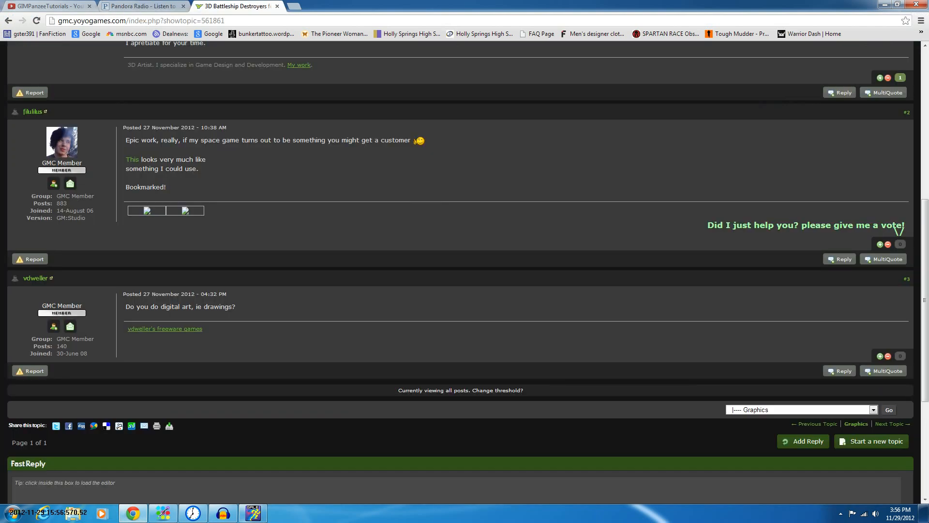
key("alt+Tab")
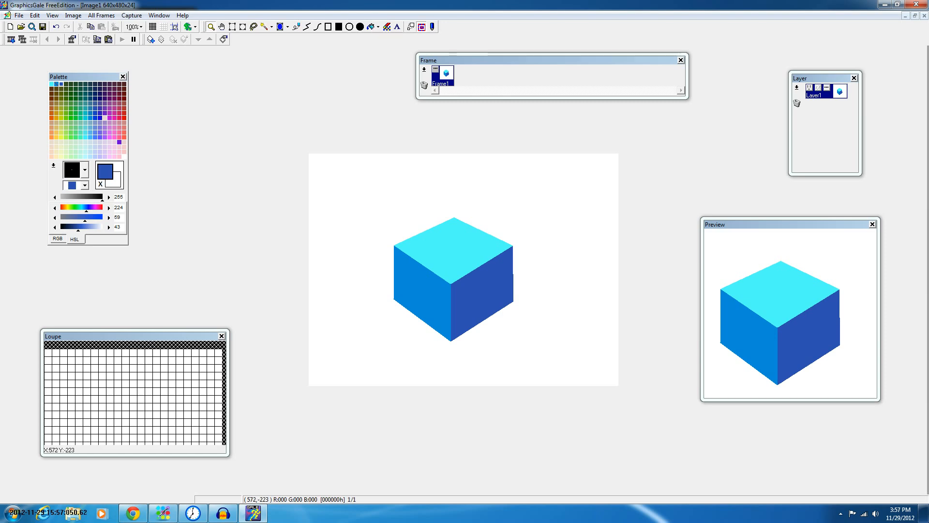
left_click(19, 15)
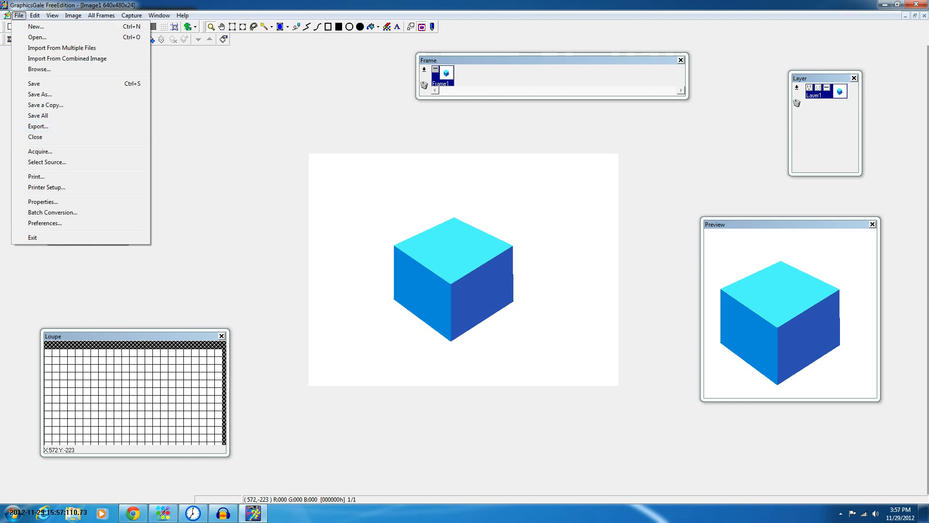
key("Escape")
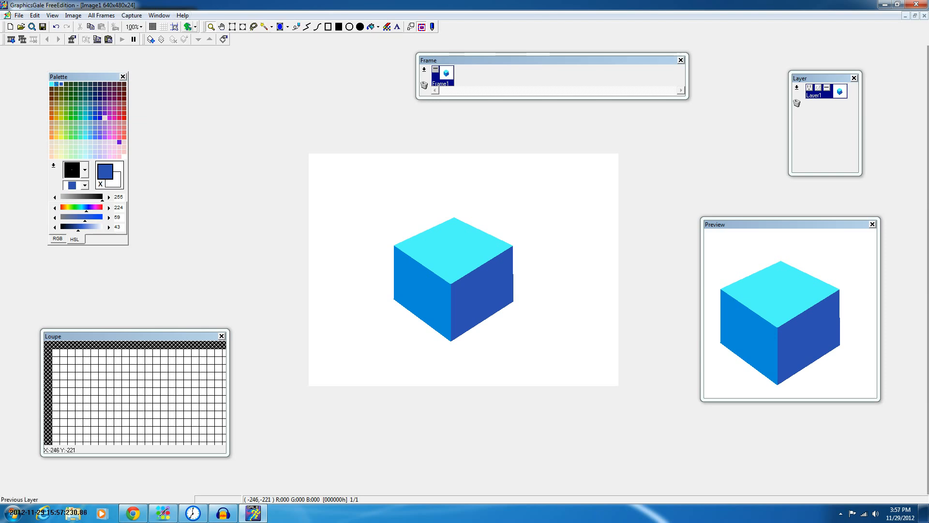
Step: Set the onion skin mode to Both and add a second frame with transparency enabled and white as the transparent colour
left_click(195, 28)
left_click(206, 60)
left_click(10, 39)
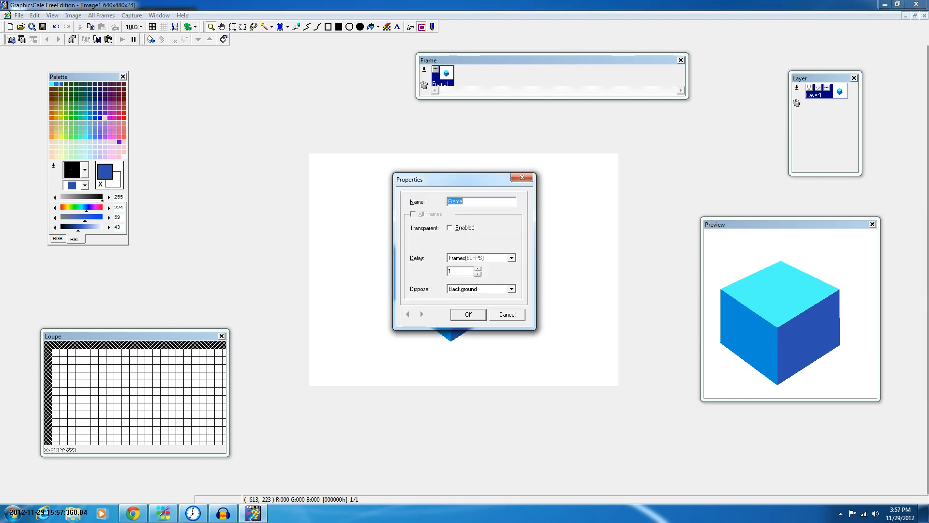
key("Tab")
key("space")
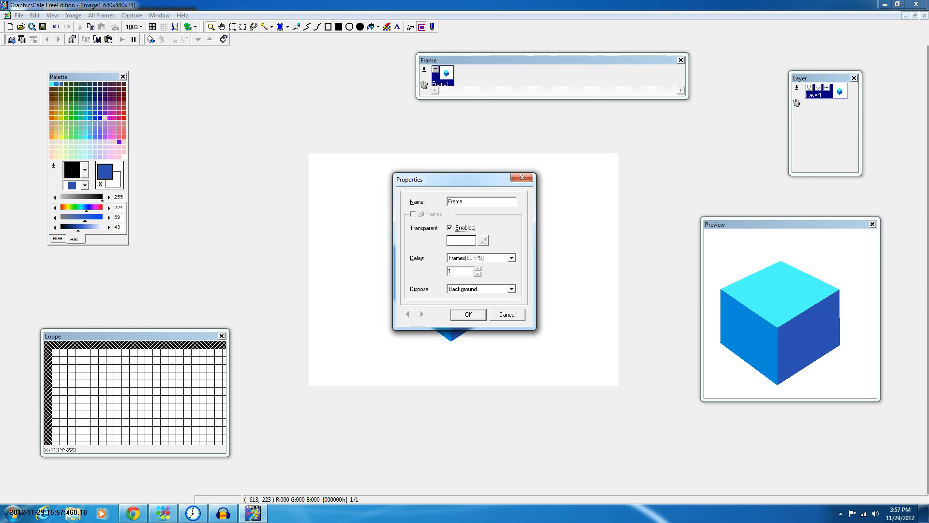
left_click(462, 240)
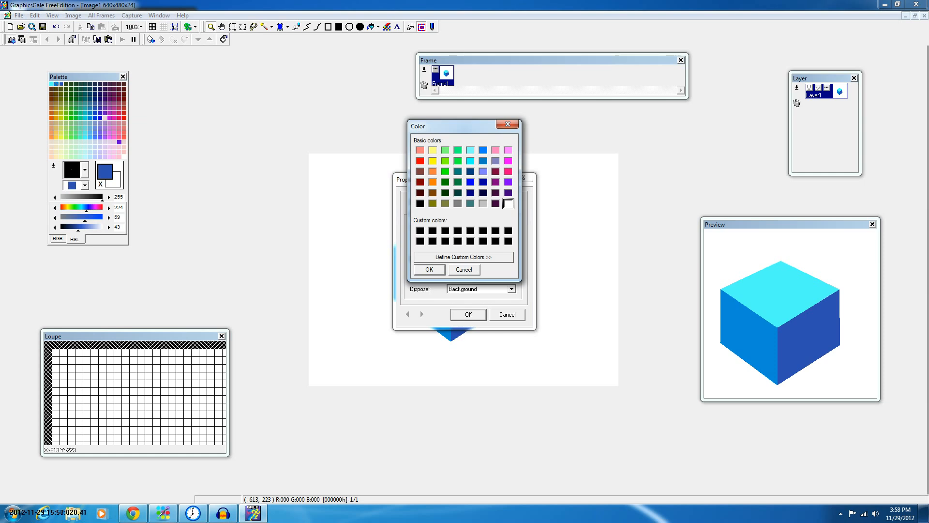
left_click(430, 270)
left_click(480, 314)
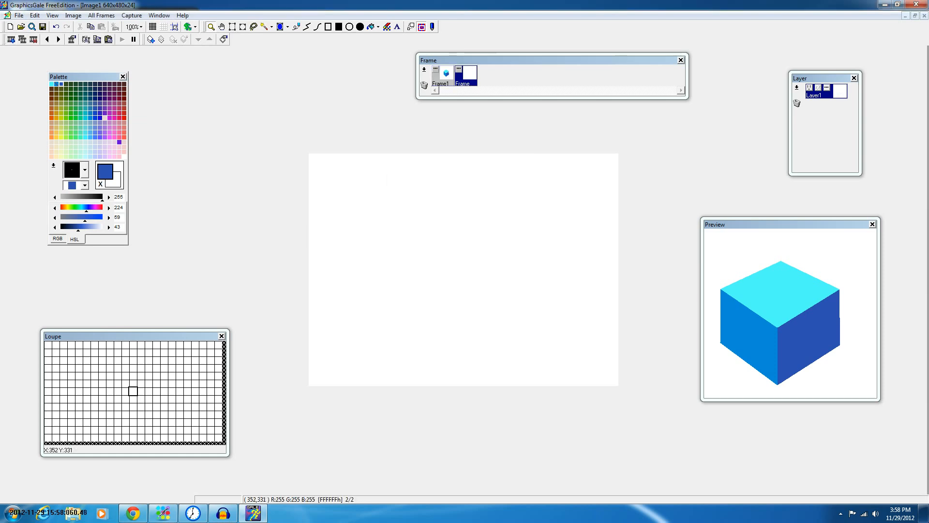
Step: Select the cube's frame and try the preview at 50% before restoring it to Actual Size
left_click(446, 74)
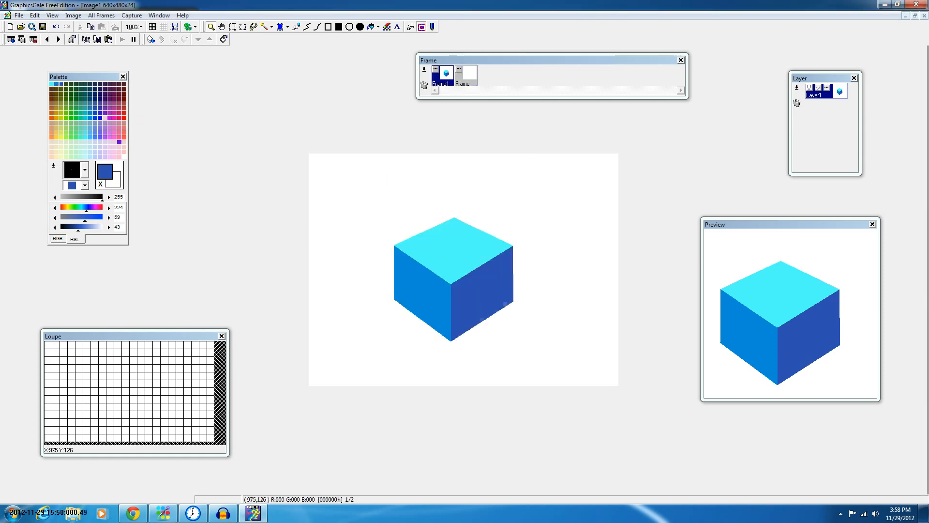
right_click(787, 306)
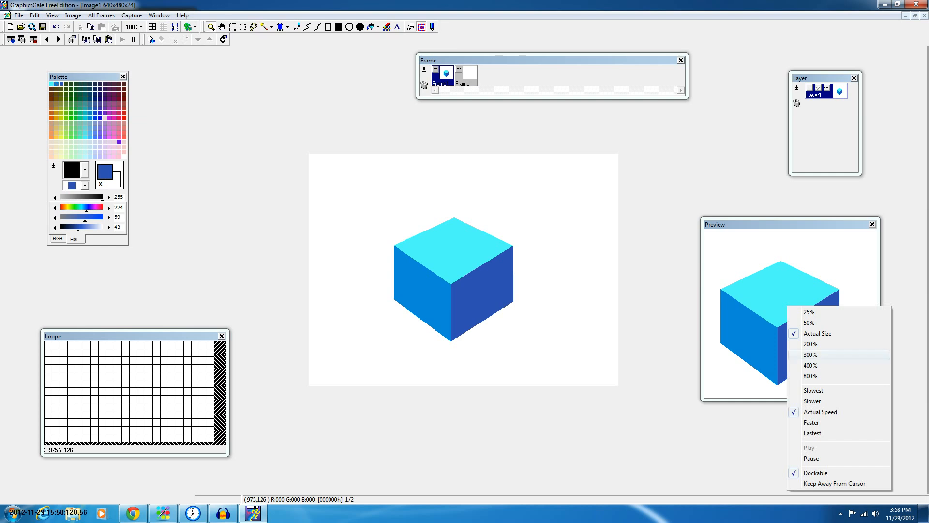
left_click(811, 354)
right_click(798, 298)
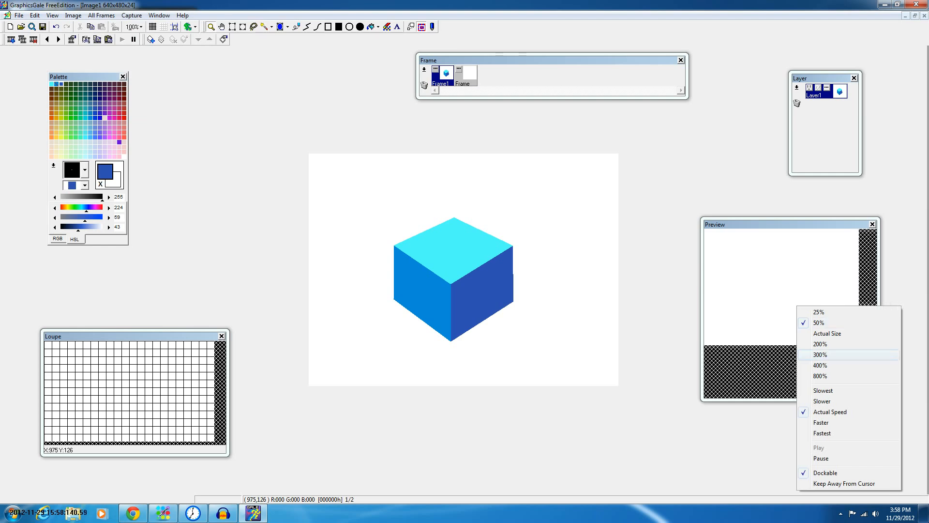
left_click(822, 325)
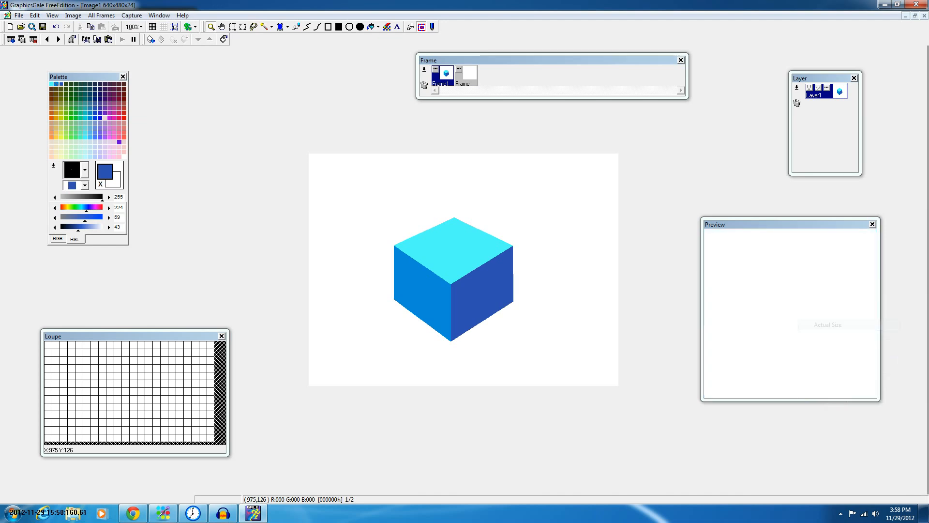
Step: Set the preview animation speed to Fastest and pause the playback
right_click(792, 302)
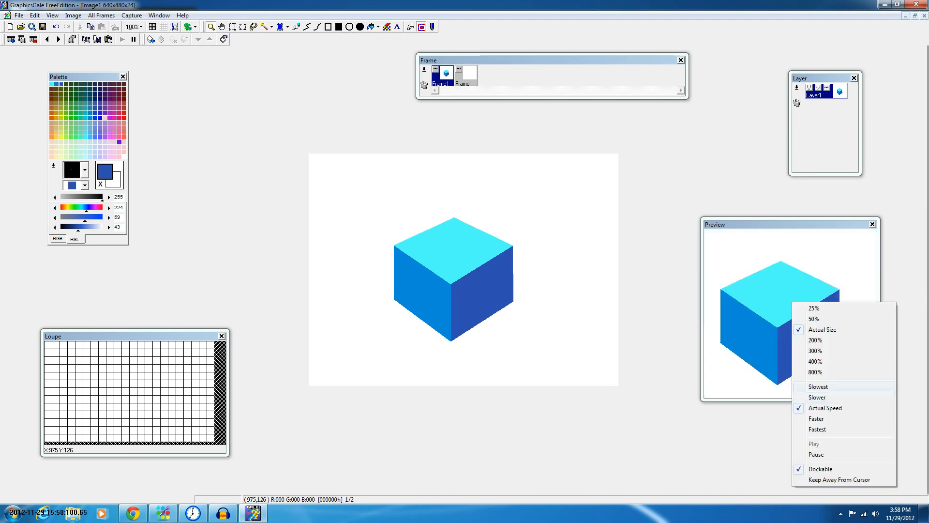
left_click(818, 398)
right_click(810, 309)
left_click(835, 437)
right_click(811, 318)
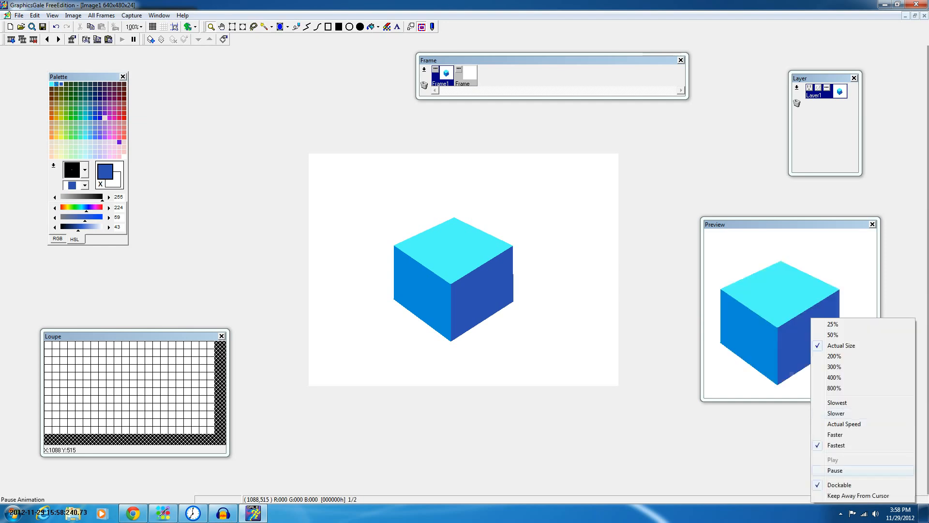
left_click(844, 471)
right_click(810, 264)
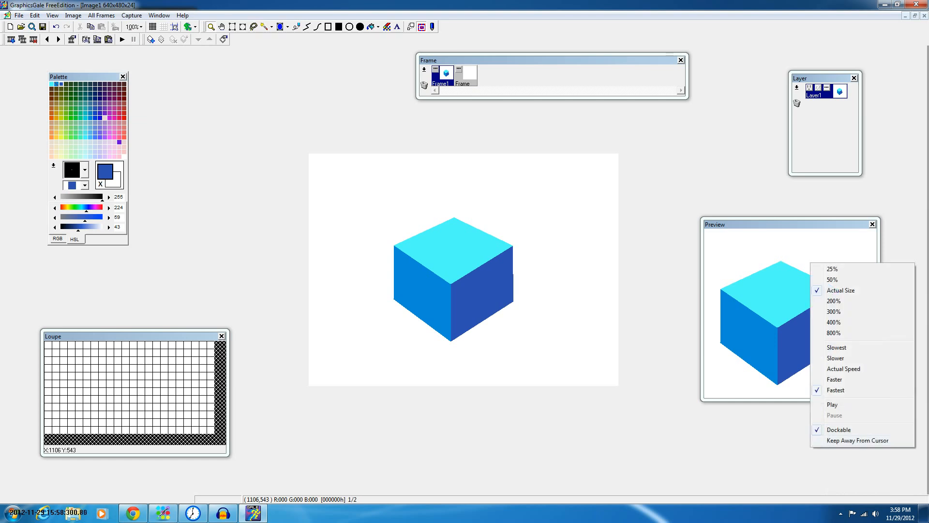
Step: Enable transparency with white as the transparent colour in the properties of the first frame, Frame1
left_click(446, 74)
double_click(446, 74)
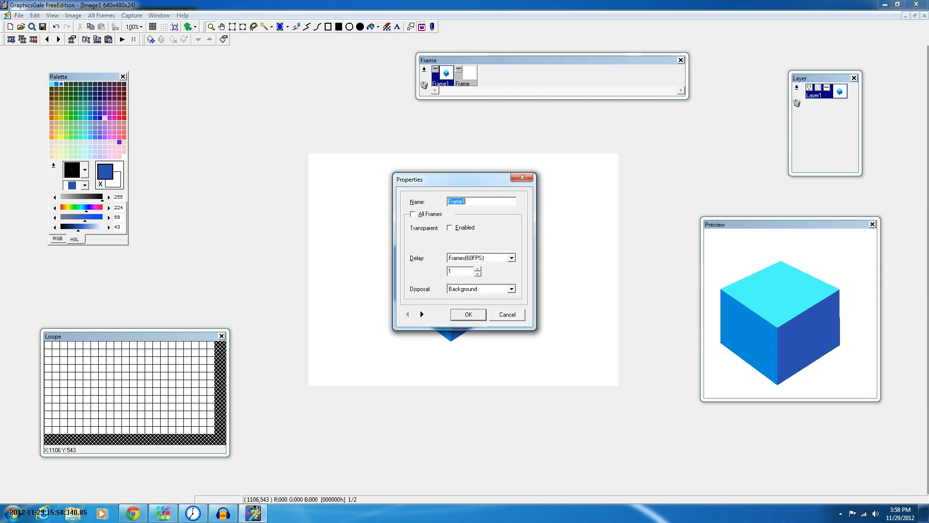
left_click(450, 228)
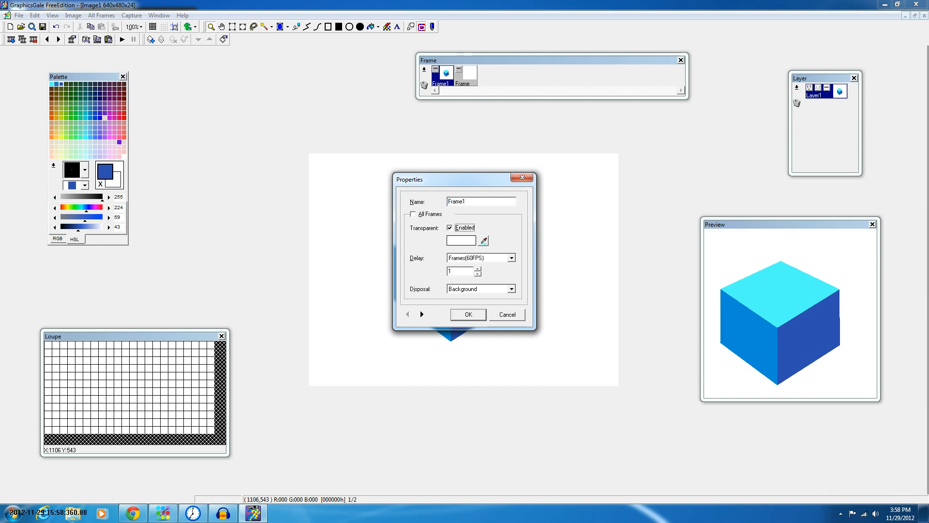
left_click(472, 316)
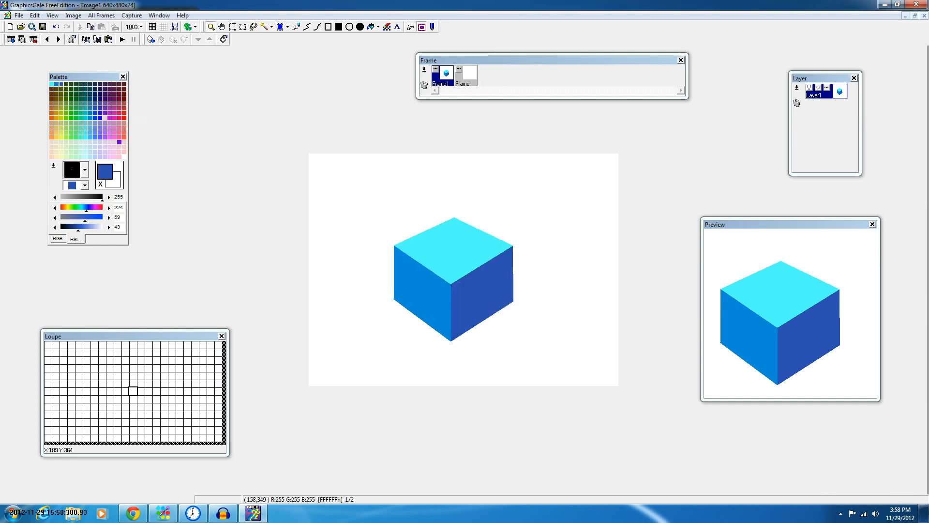
Step: Turn on the onion skin for the blank second frame, trying Back Frame mode and setting it to Forward Frame
left_click(468, 78)
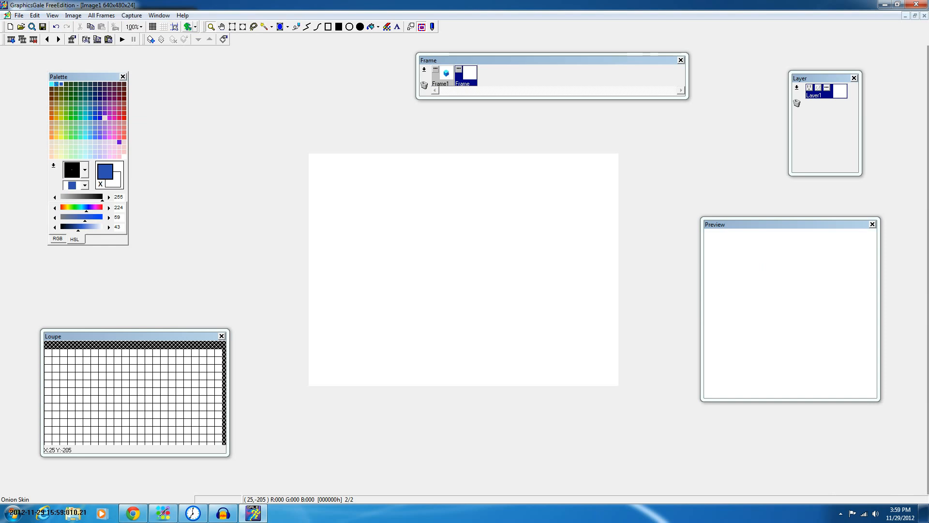
left_click(188, 26)
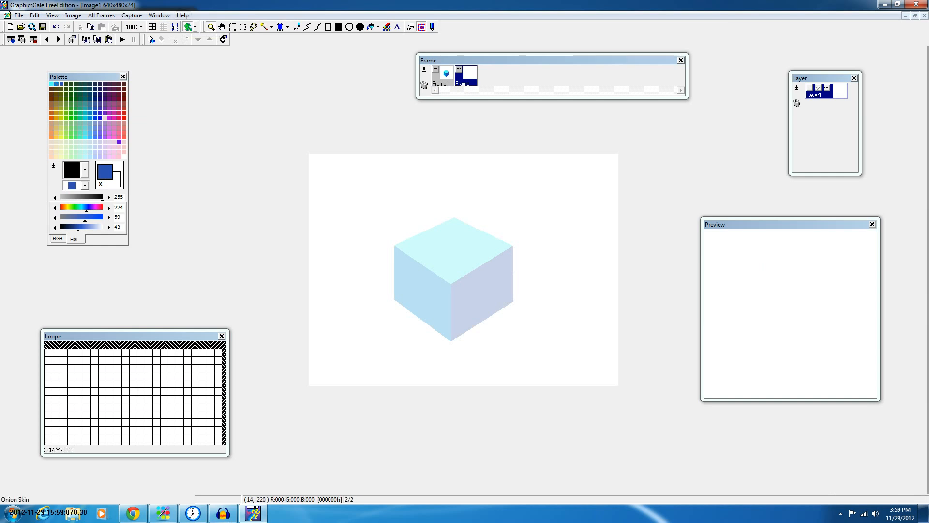
left_click(196, 27)
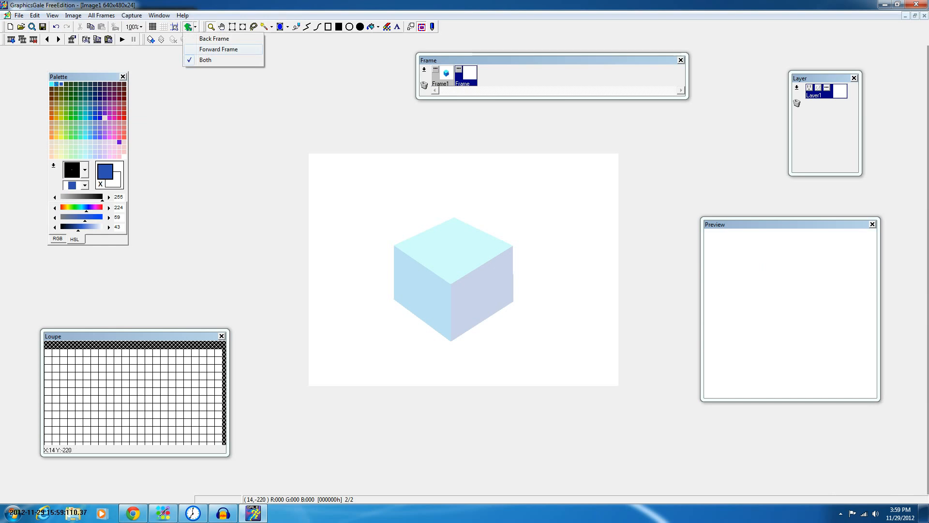
left_click(214, 39)
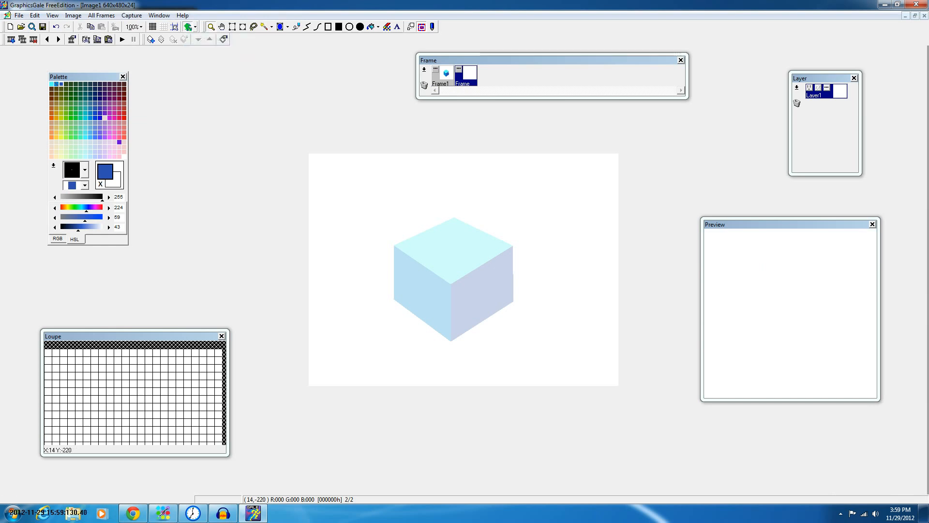
left_click(195, 27)
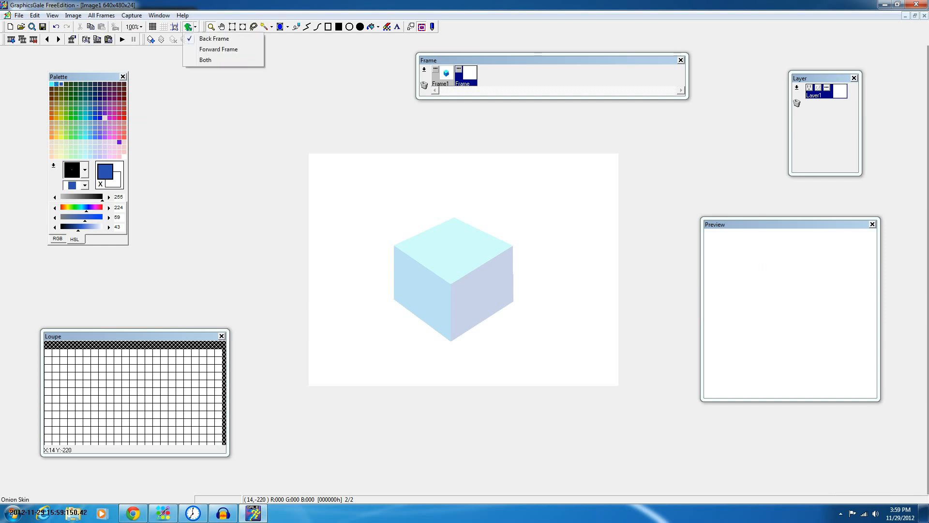
left_click(218, 49)
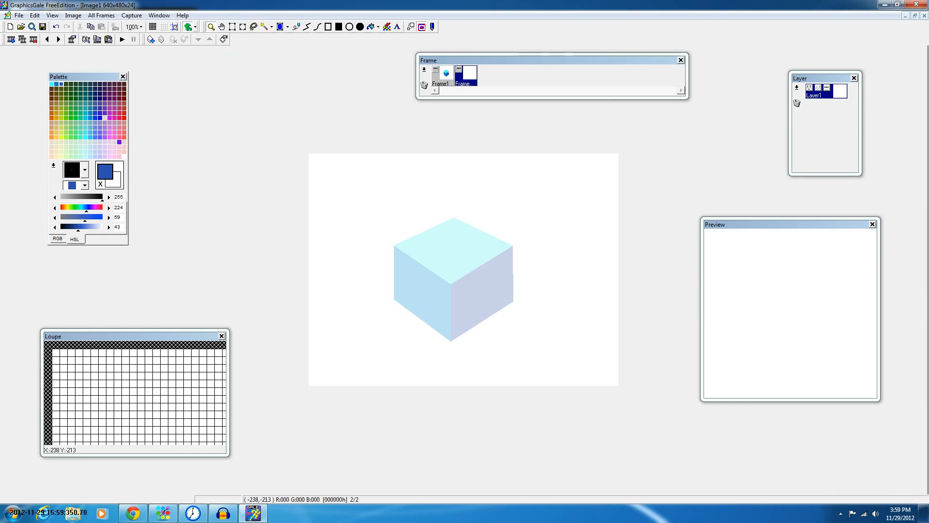
left_click(73, 15)
mouse_move(35, 15)
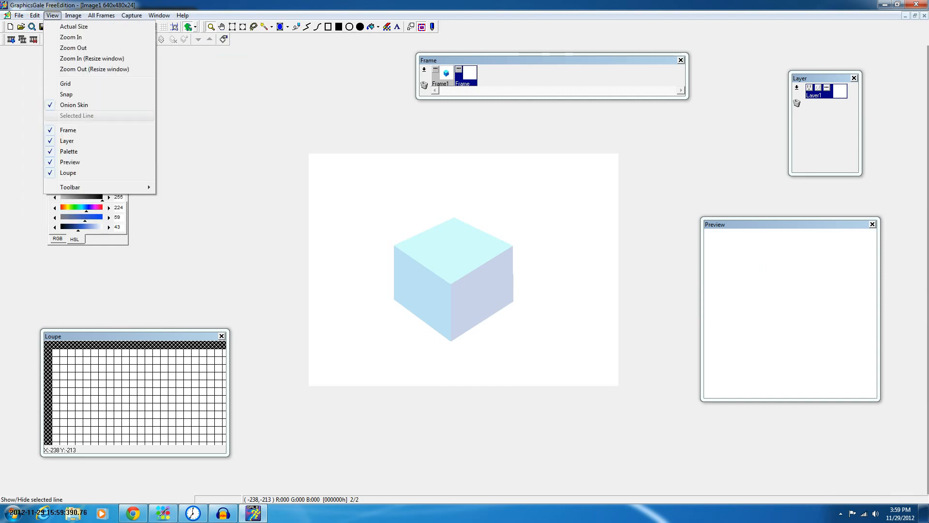
left_click(195, 111)
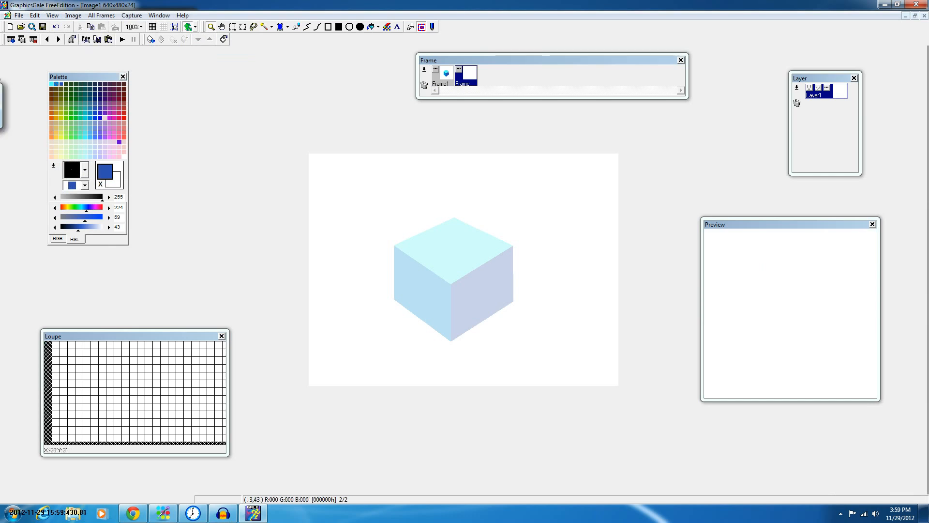
Step: Set the drawing colour to the cube's cyan and try straight outline lines over the onion-skinned cube, undoing them
left_click(51, 84)
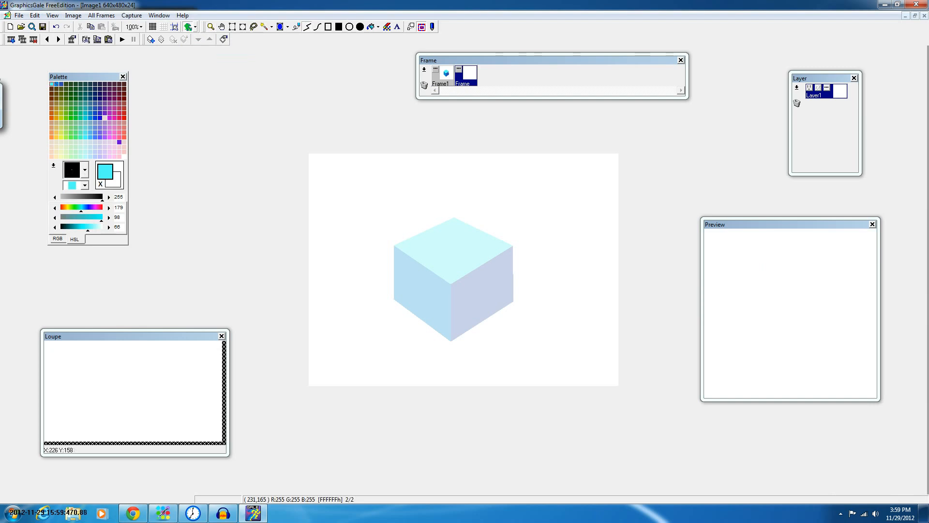
left_click_drag(406, 222, 501, 228)
key("ctrl+z")
key("ctrl+z")
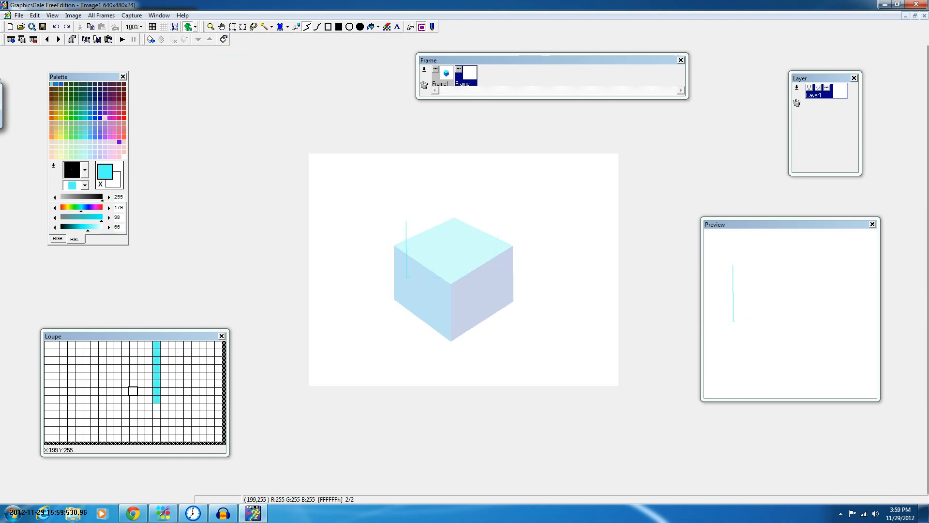
left_click_drag(406, 278, 499, 294)
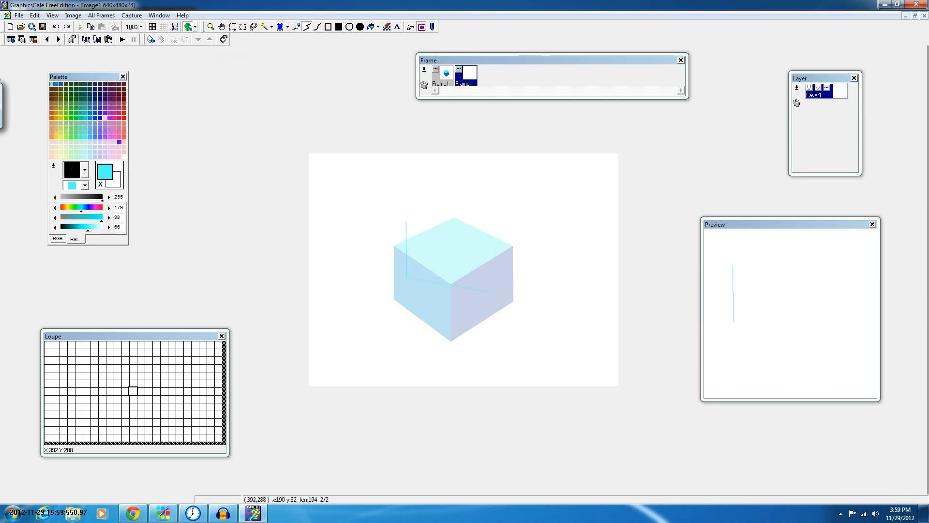
key("ctrl+z")
key("ctrl+z")
Step: Draw a filled cyan rectangle over the upper part of the onion-skinned cube in the second frame
left_click(339, 27)
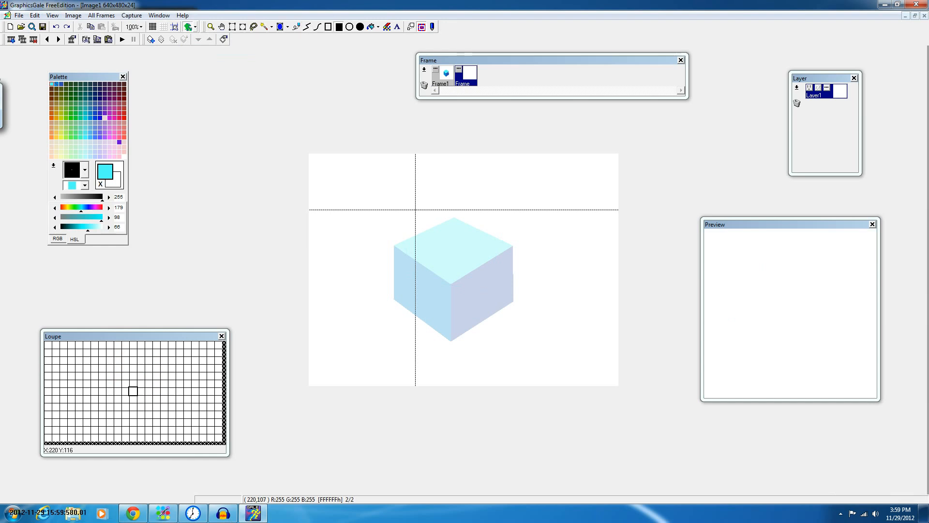
left_click_drag(404, 223, 492, 246)
key("ctrl+z")
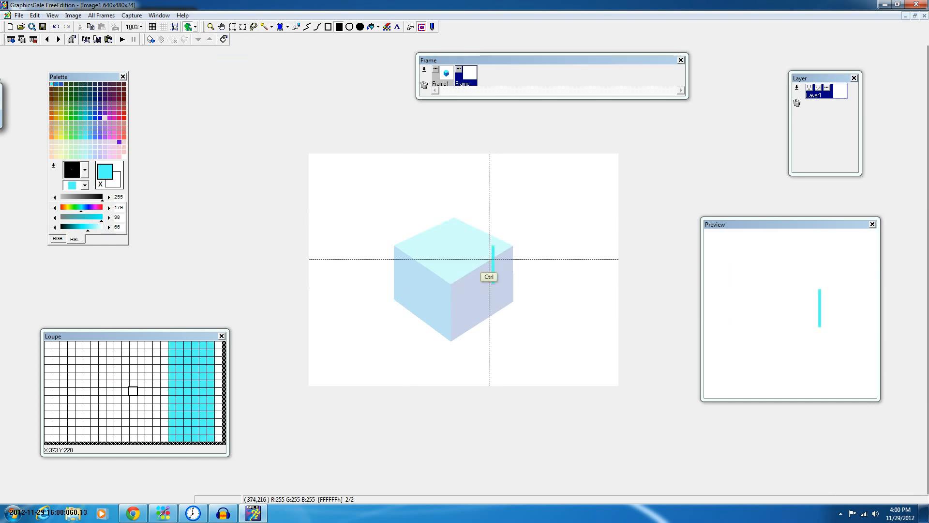
key("ctrl+z")
mouse_move(490, 277)
left_mouse_down()
mouse_move(415, 216)
mouse_move(500, 276)
mouse_move(492, 285)
left_mouse_up()
key("ctrl+z")
key("ctrl+z")
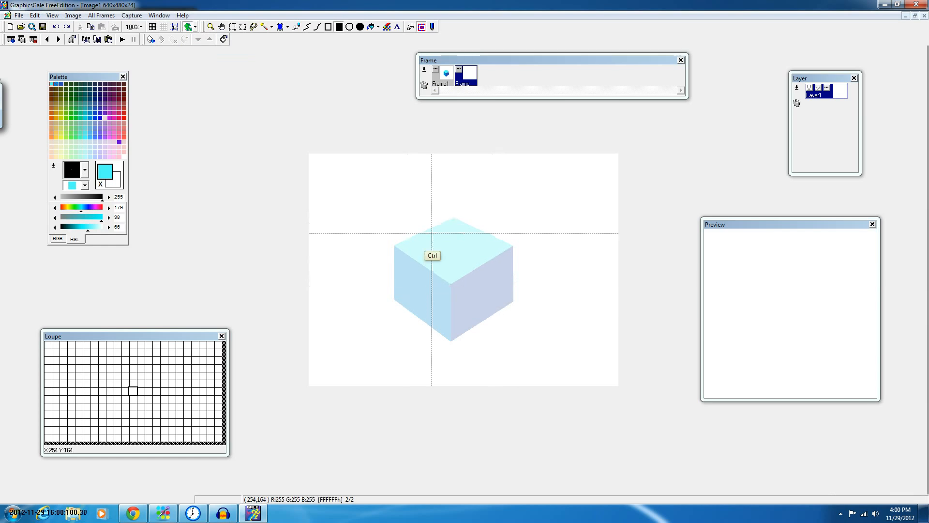
left_click_drag(411, 230, 494, 285)
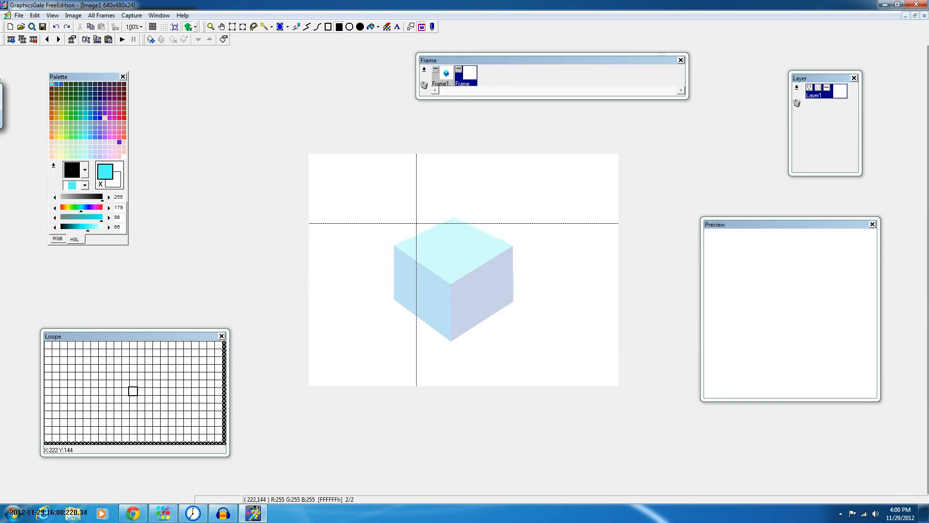
left_click_drag(413, 222, 500, 281)
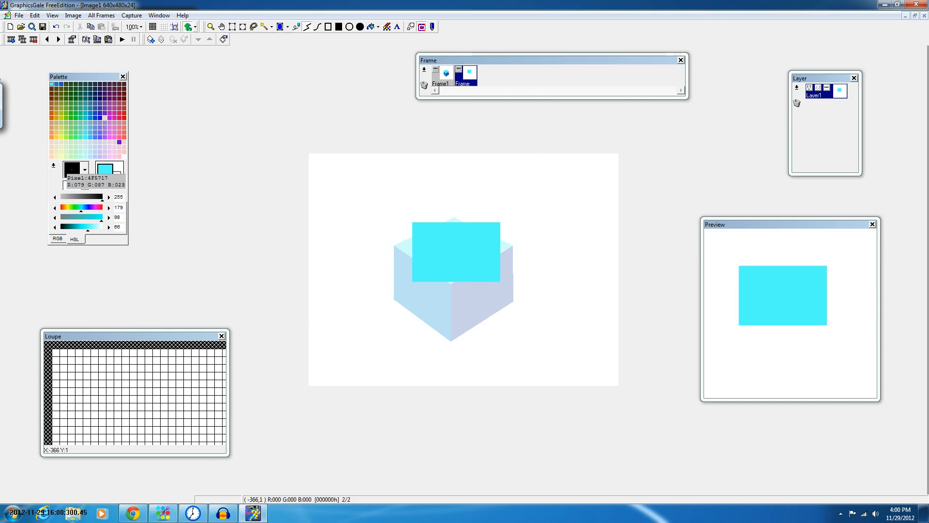
Step: Set the drawing colour to the cube's dark blue and compare the first frame with the second
double_click(61, 85)
left_click(375, 270)
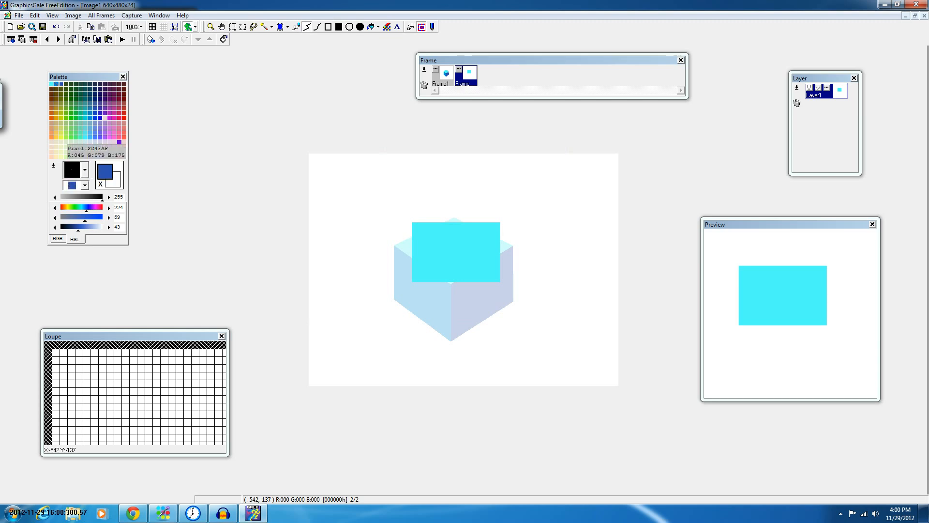
left_click(445, 75)
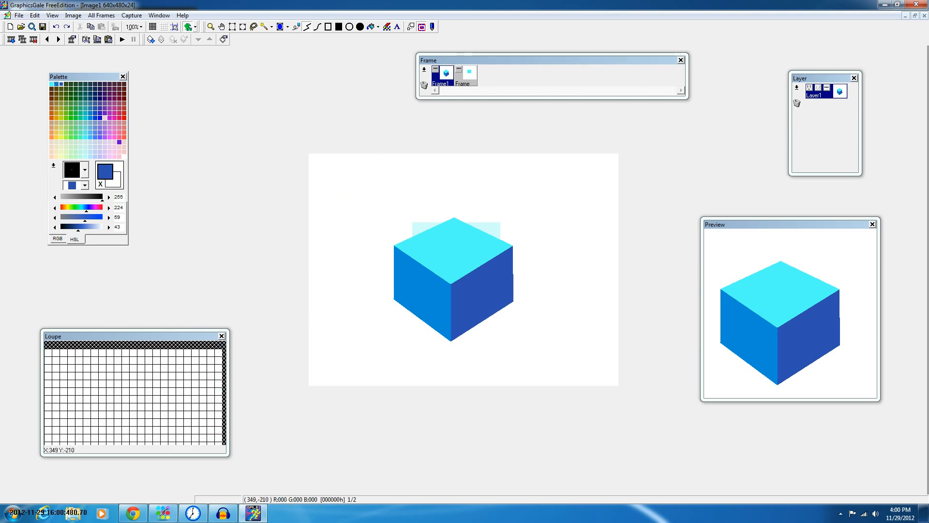
left_click(469, 75)
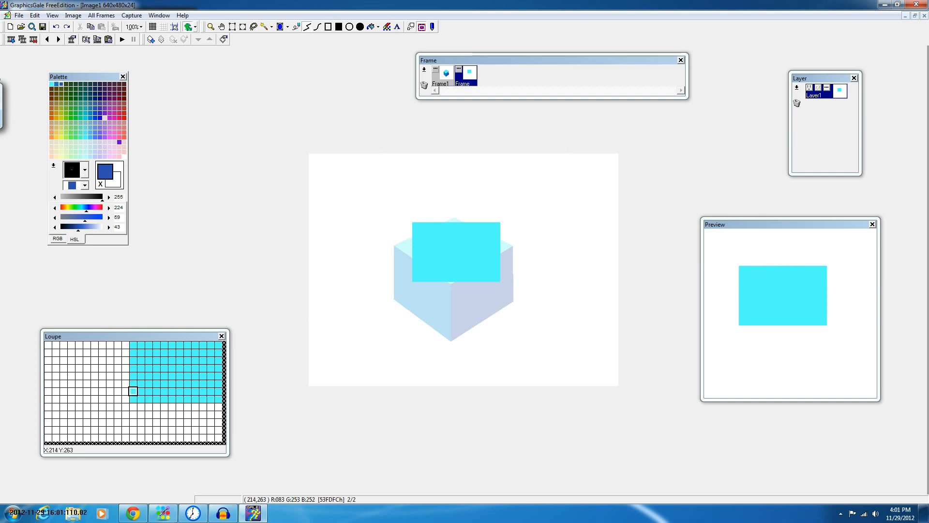
Step: Draw a filled dark blue rectangle directly beneath the cyan one, matching its width and reaching almost to the onion-skinned cube's lowest corner
left_click_drag(413, 282, 472, 289)
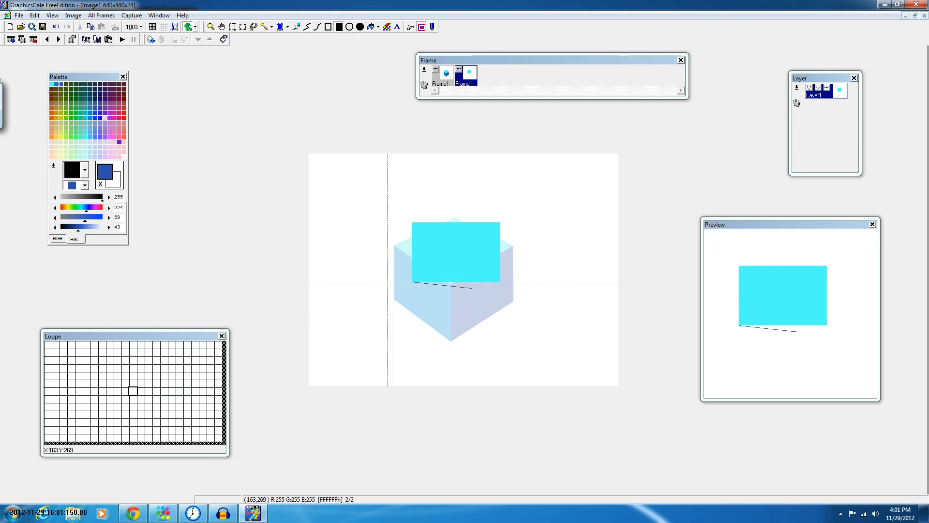
key("ctrl+z")
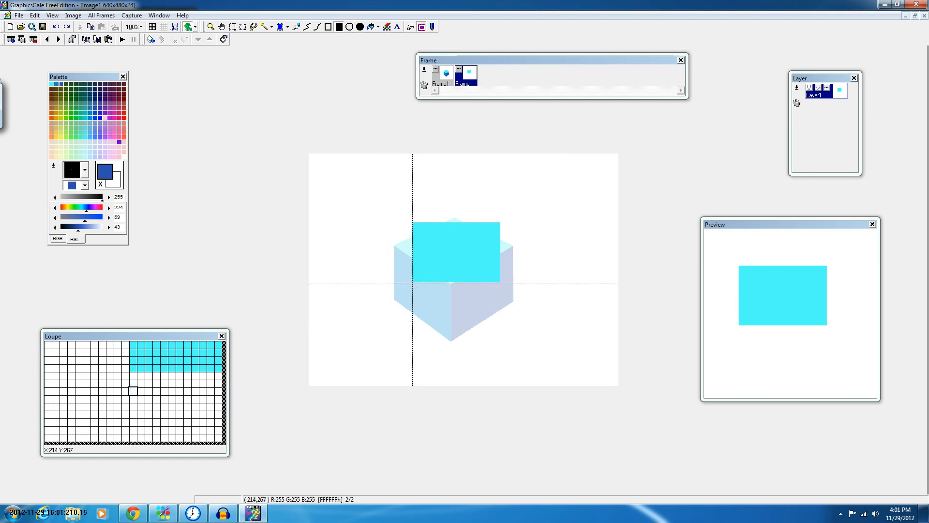
left_click_drag(412, 281, 500, 330)
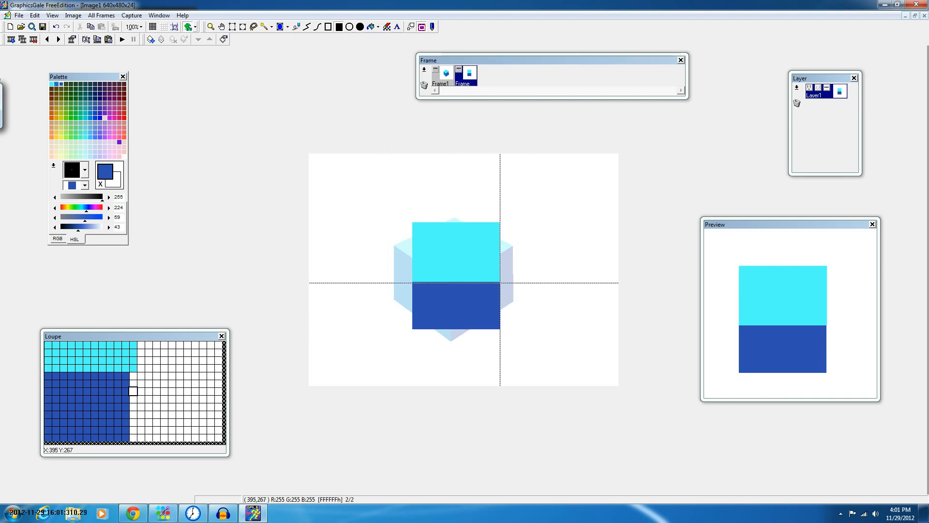
left_click_drag(500, 282, 412, 335)
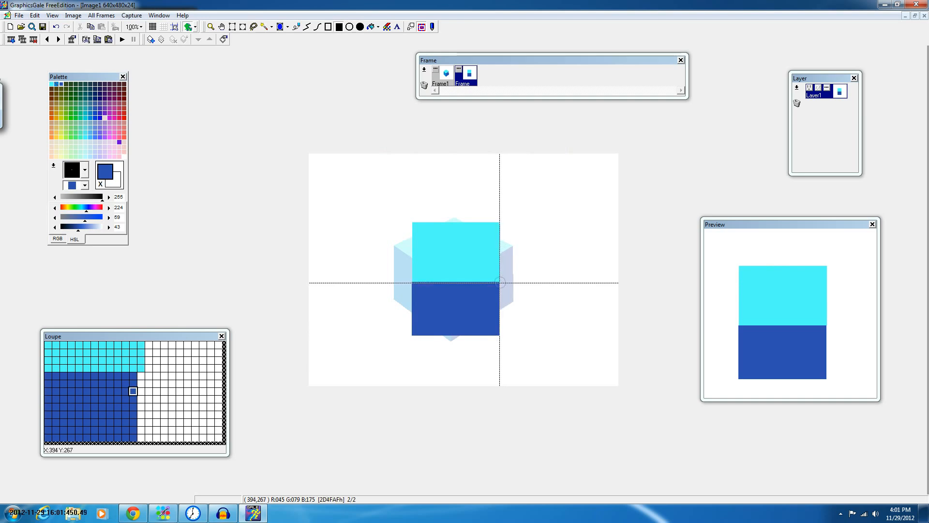
left_click_drag(500, 282, 450, 335)
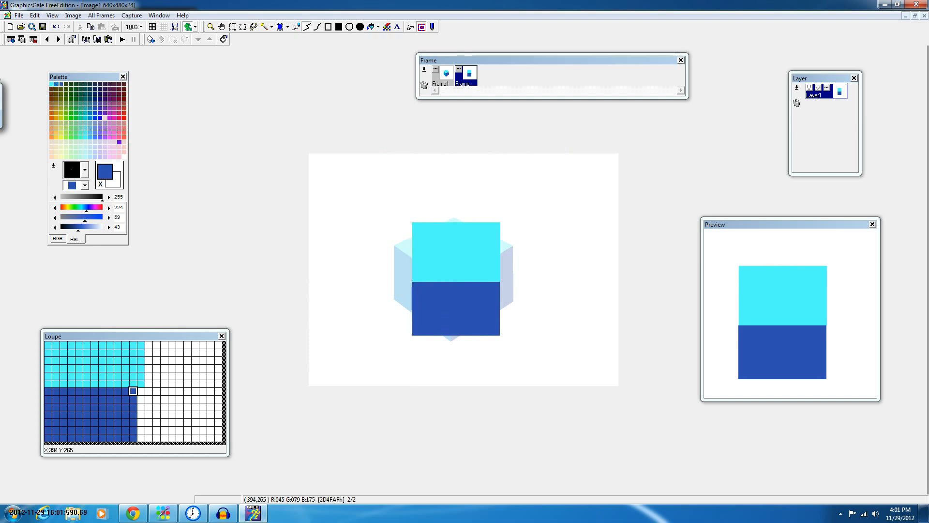
left_click_drag(501, 282, 500, 335)
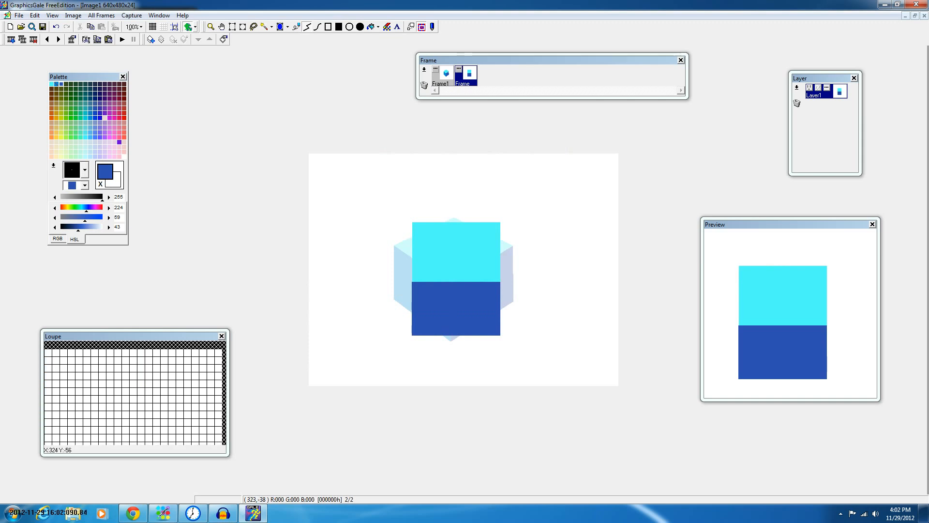
Step: Switch repeatedly between the two frames to compare the cube with the two-tone block, ending on the second frame
left_click(446, 74)
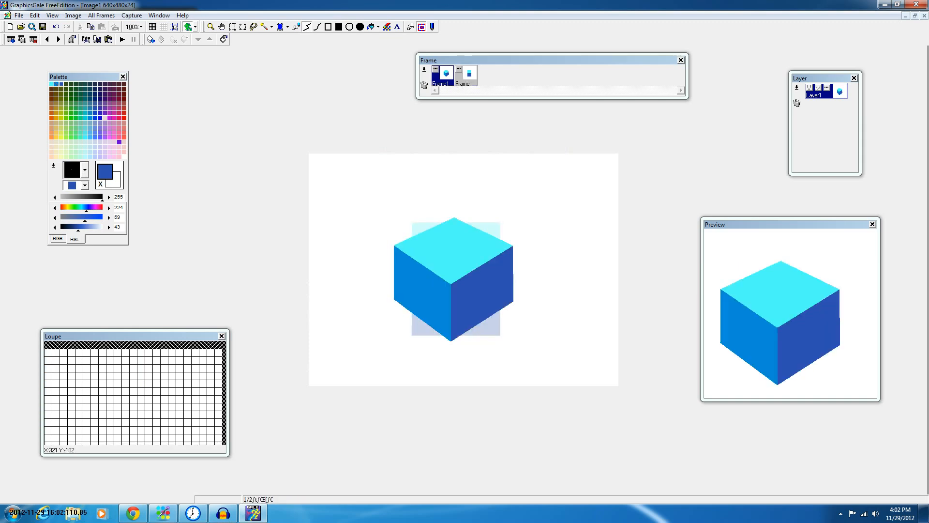
left_click(469, 75)
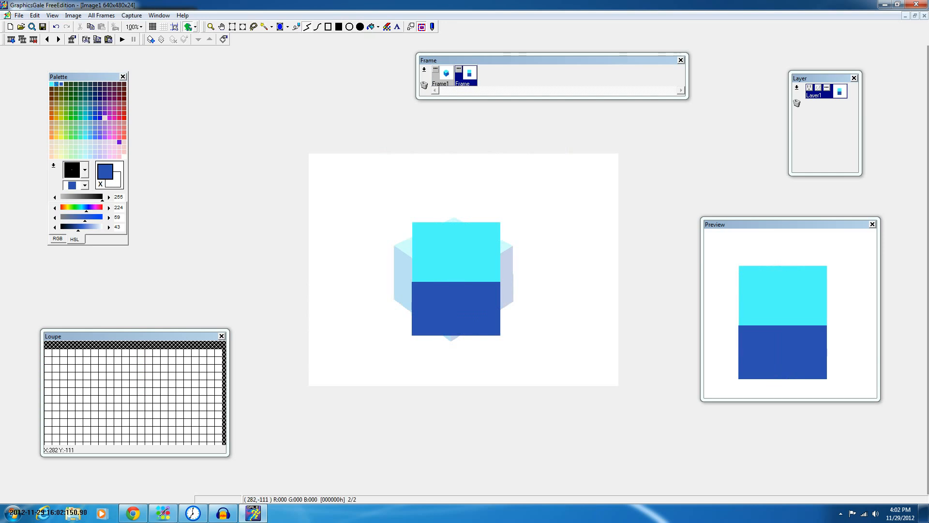
left_click(446, 74)
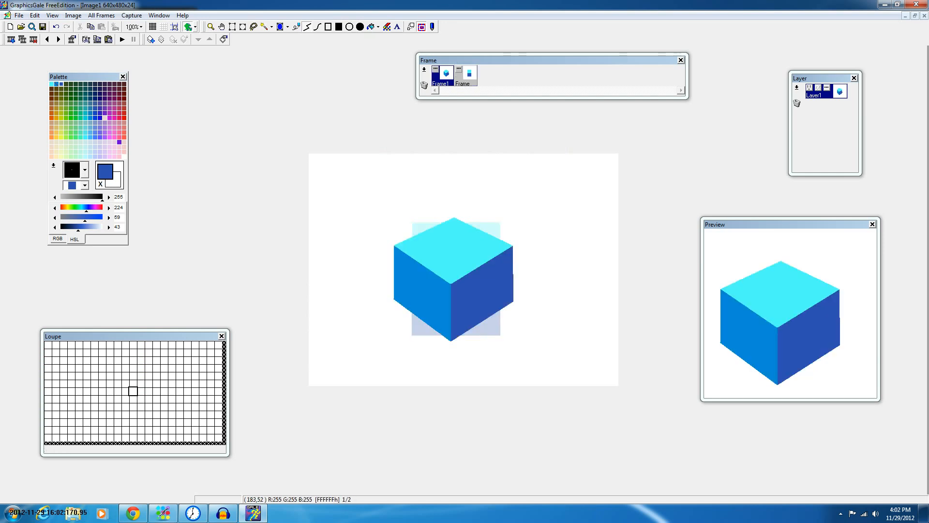
left_click(469, 74)
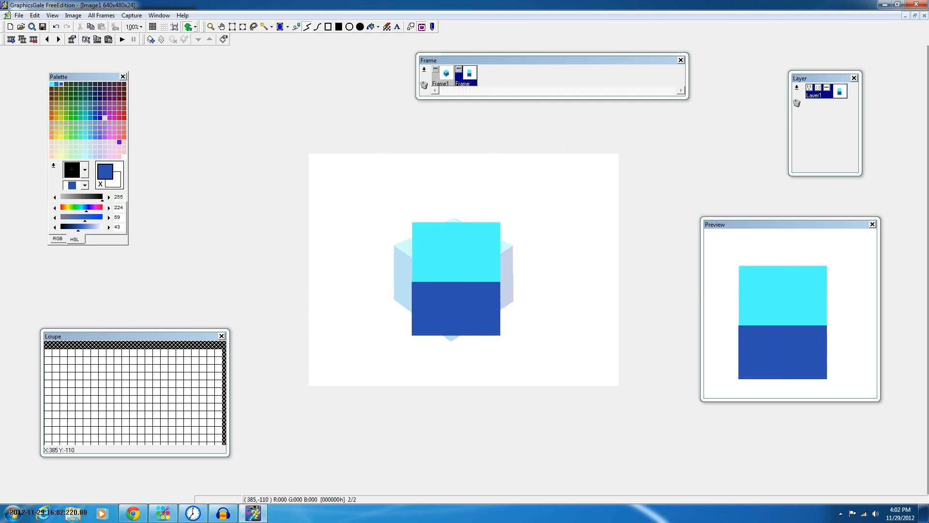
left_click(443, 75)
left_click(467, 75)
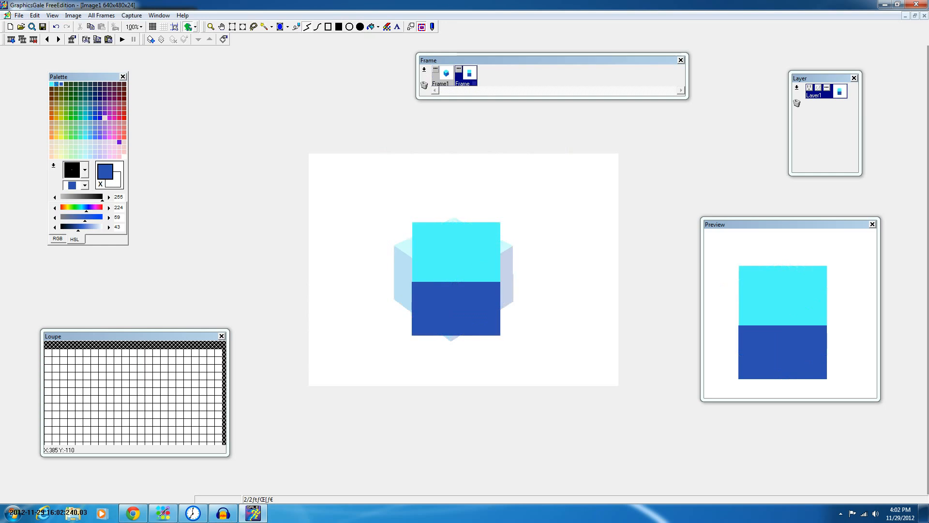
Step: Start adding a new frame after the second one and enable transparency in its properties
left_click(424, 70)
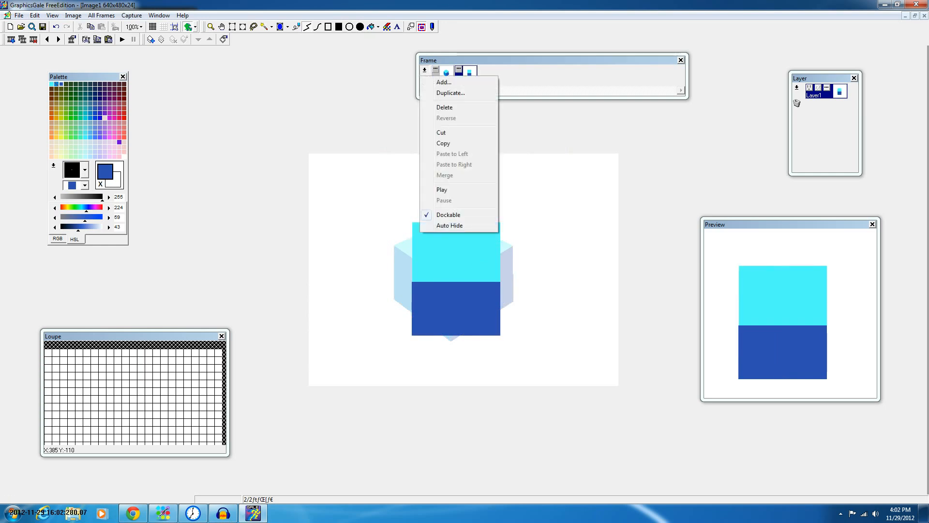
left_click(10, 40)
key("Return")
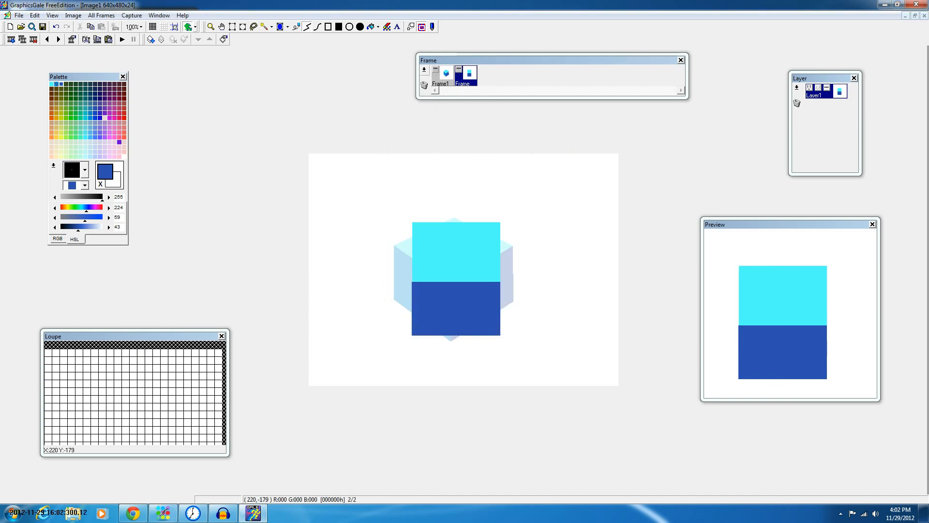
left_click(424, 70)
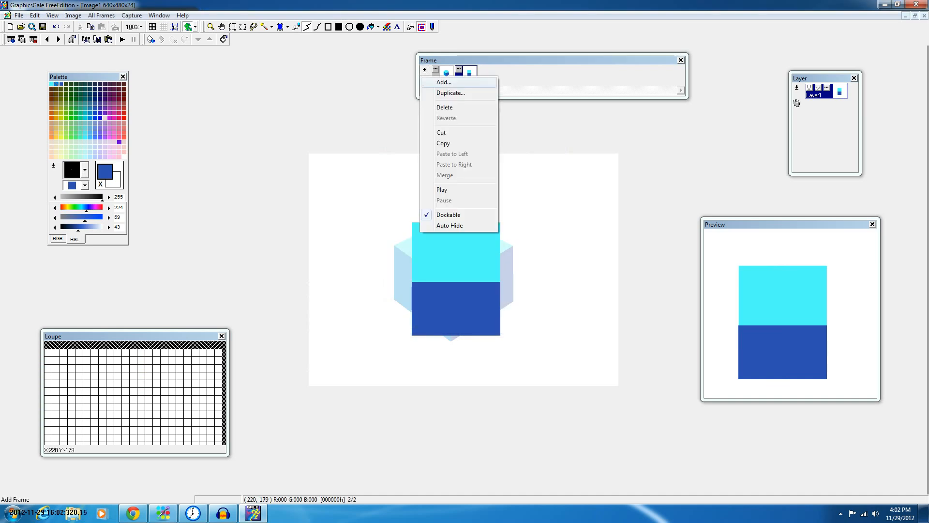
left_click(444, 81)
left_click(450, 228)
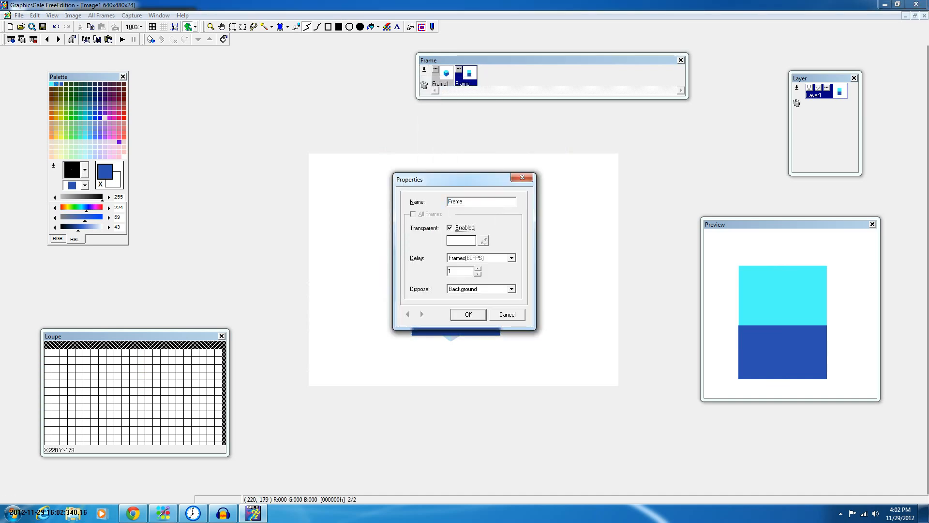
Step: Add a third frame with transparency enabled, a 1-frame delay and Background disposal, select it and pick light cyan for drawing
left_click(468, 315)
left_click(444, 76)
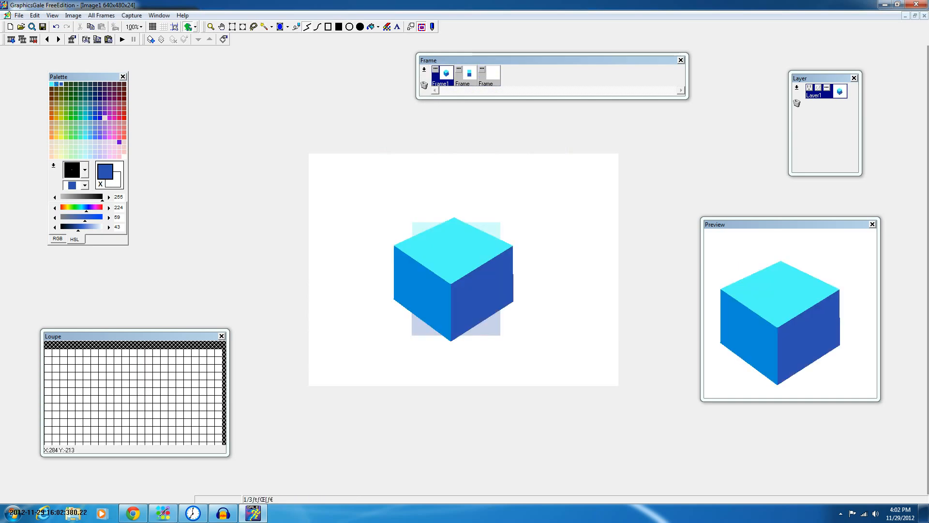
left_click(468, 76)
left_click(491, 76)
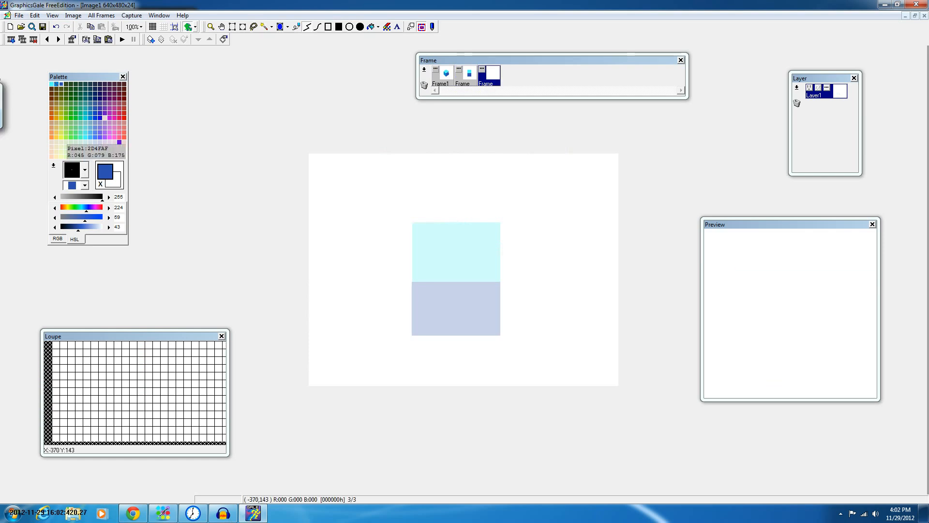
left_click(52, 84)
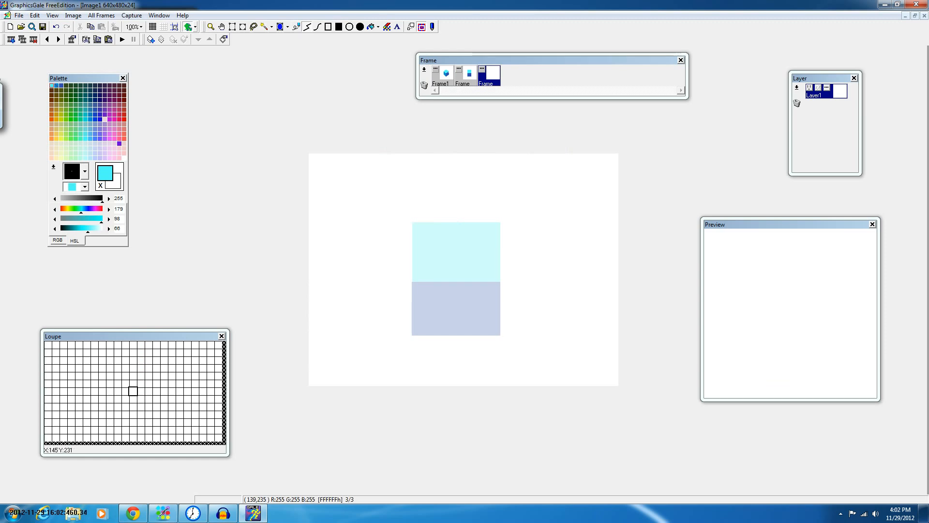
Step: Compare the cube in the first frame with the flat view in the second, ending on the blank third frame
left_click(445, 76)
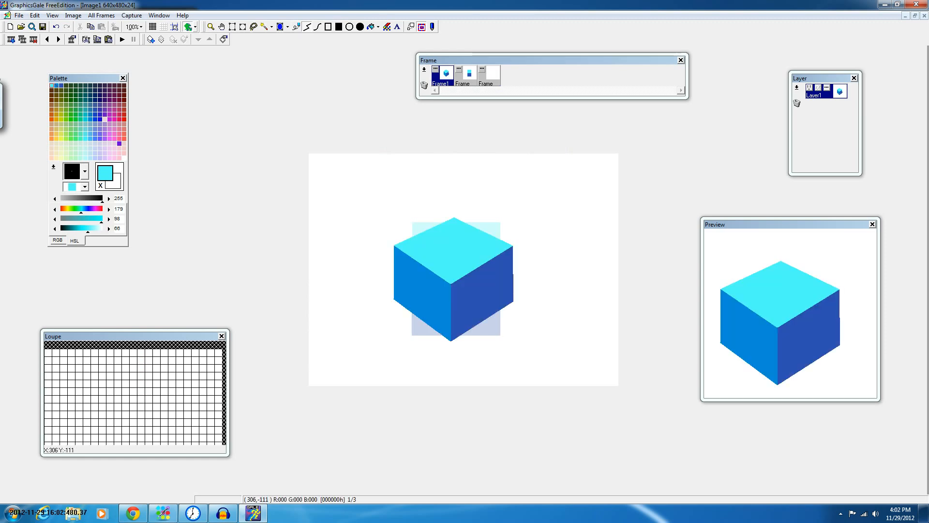
left_click(468, 76)
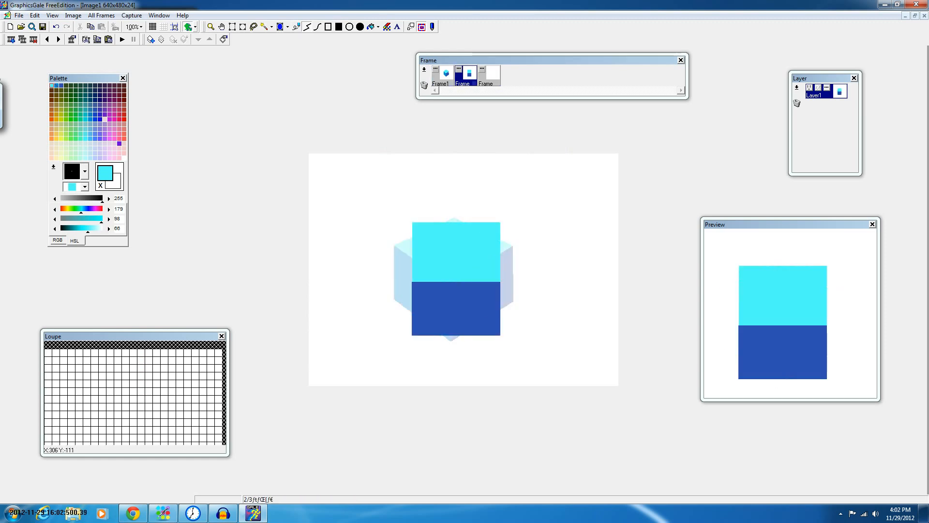
left_click(491, 76)
left_click(445, 76)
left_click(468, 76)
left_click(447, 78)
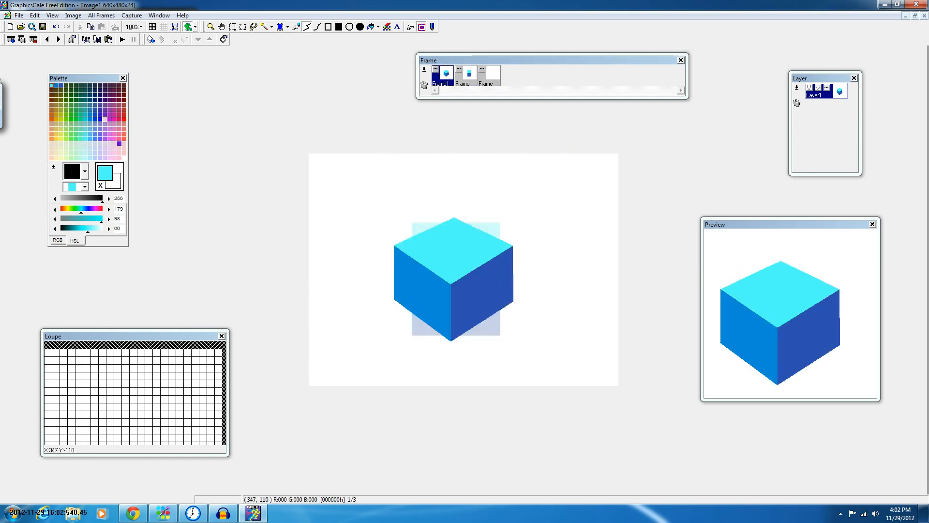
left_click(467, 76)
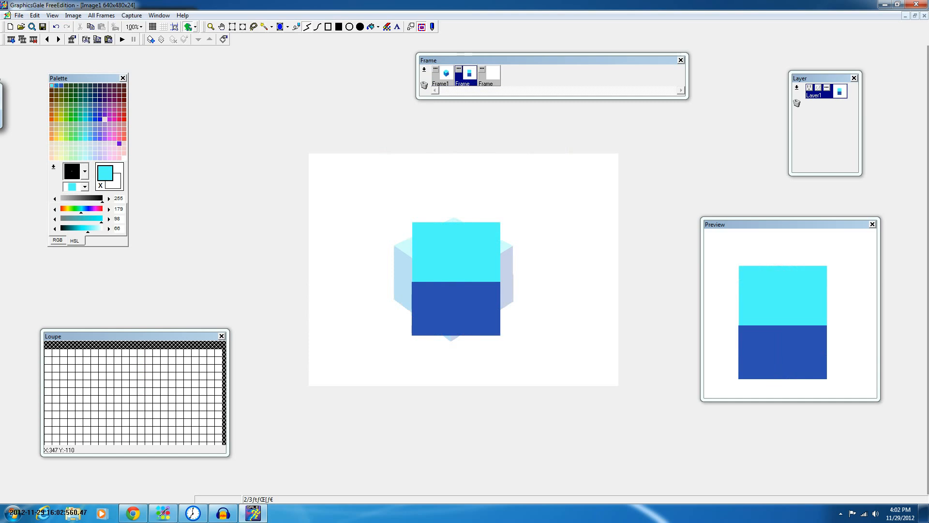
left_click(445, 77)
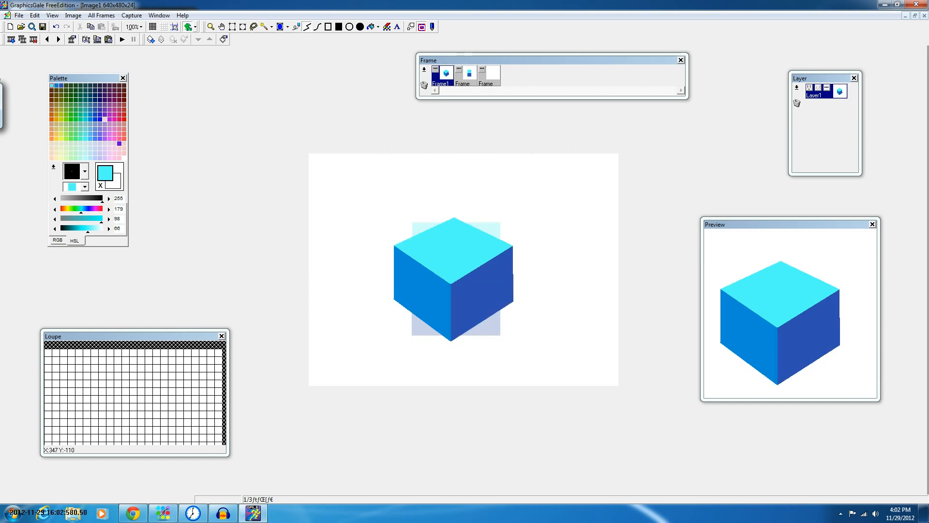
left_click(468, 77)
left_click(491, 76)
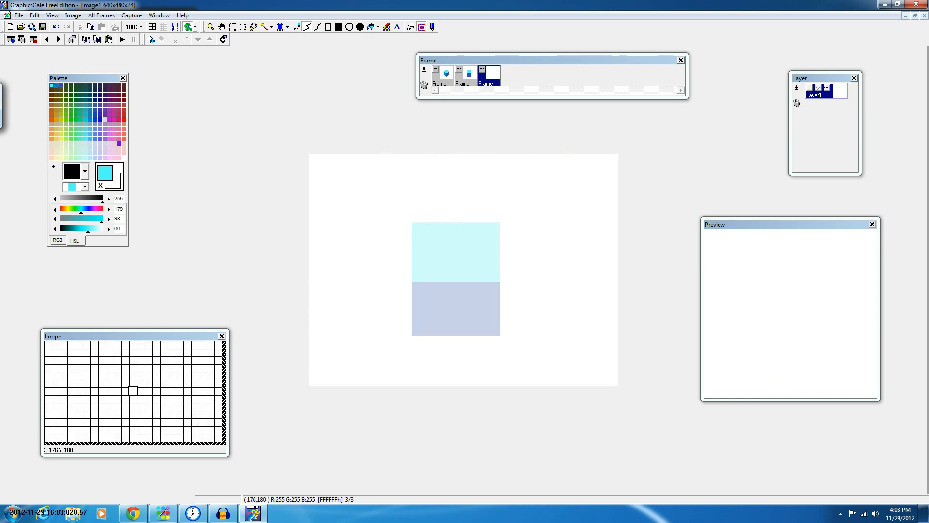
Step: Outline the cube's diamond-shaped top face on the third frame with straight light cyan lines and flood-fill it in the same colour
left_click_drag(394, 240, 443, 291)
key("ctrl+z")
mouse_move(393, 241)
left_mouse_down()
mouse_move(458, 296)
mouse_move(453, 288)
left_mouse_up()
mouse_move(453, 288)
left_mouse_down()
mouse_move(524, 246)
mouse_move(458, 207)
left_mouse_up()
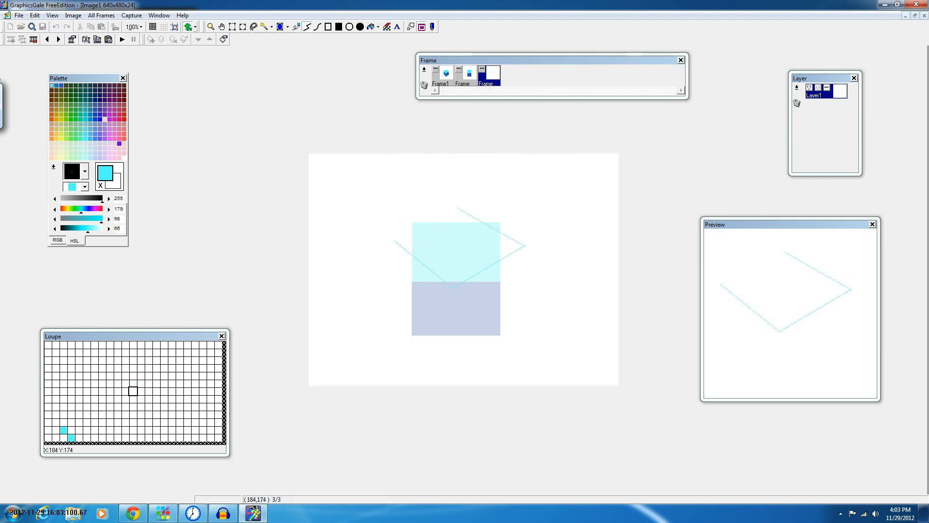
left_click_drag(394, 240, 457, 208)
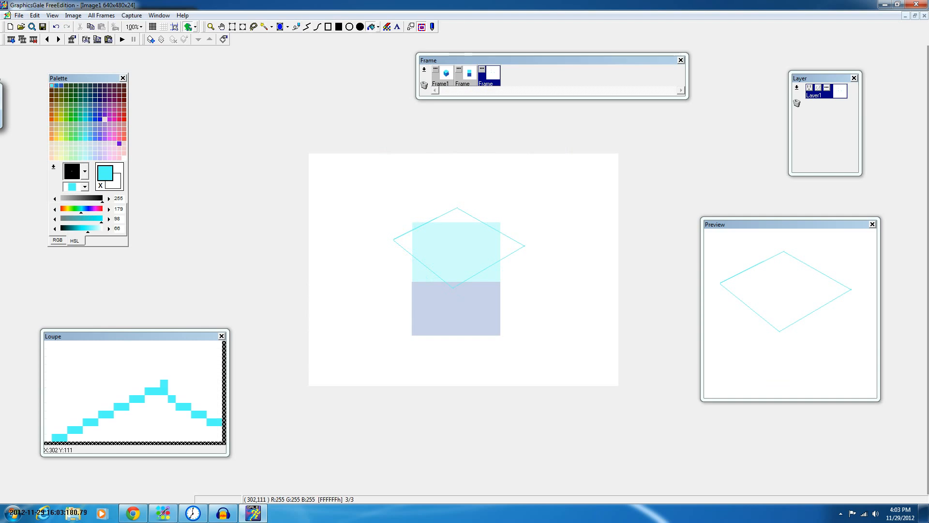
left_click(455, 207)
key("ctrl+z")
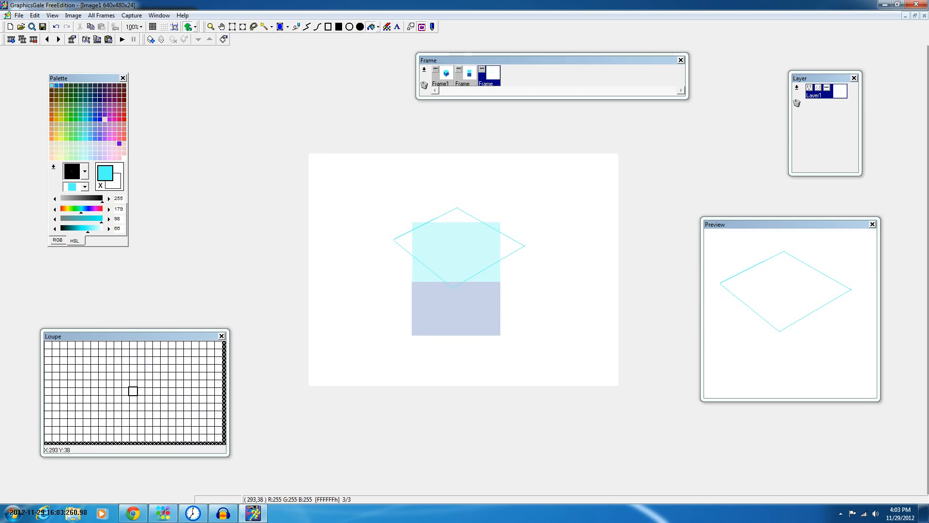
left_click(454, 244)
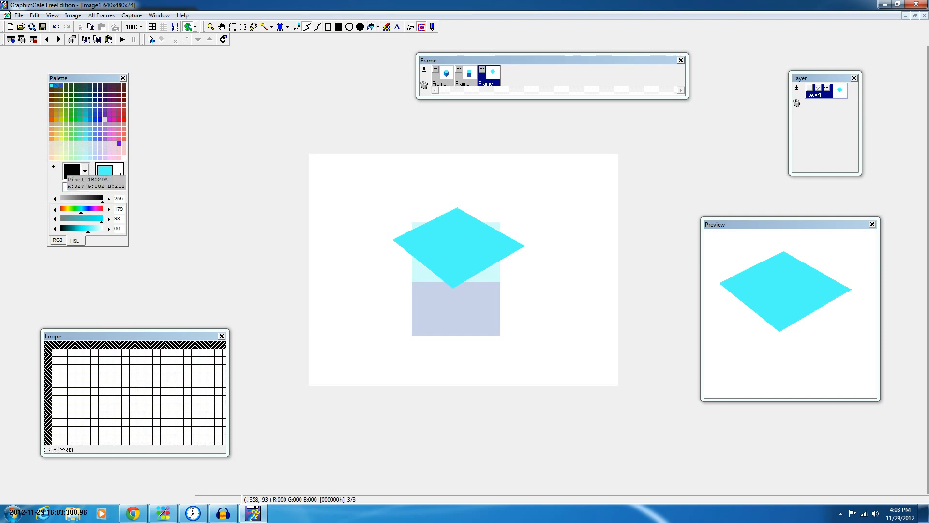
Step: Draw the cube's left face below the top face on the third frame in dark blue and flood-fill it
left_click(57, 86)
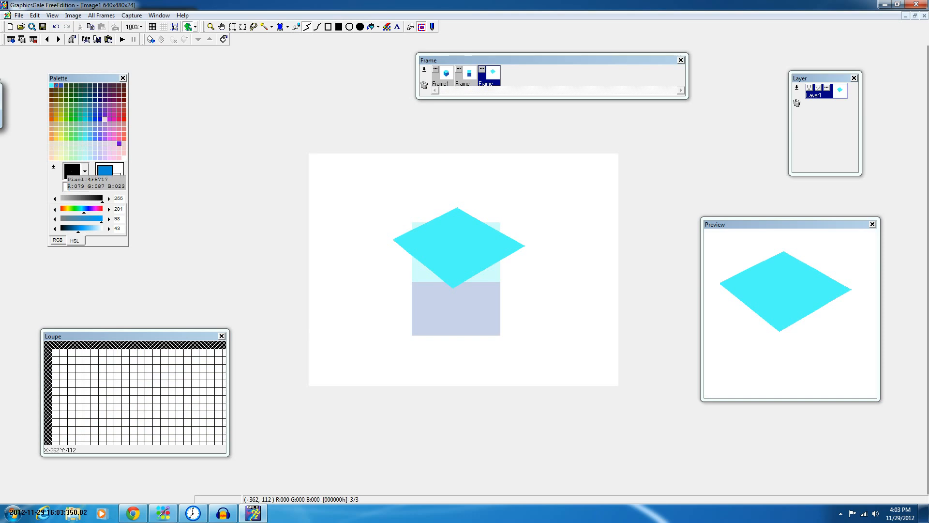
left_click(61, 86)
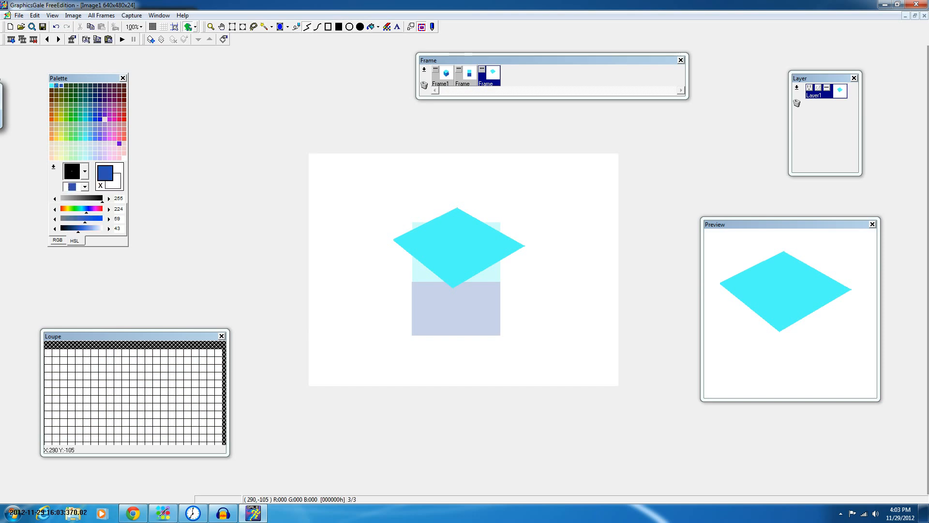
left_click(445, 74)
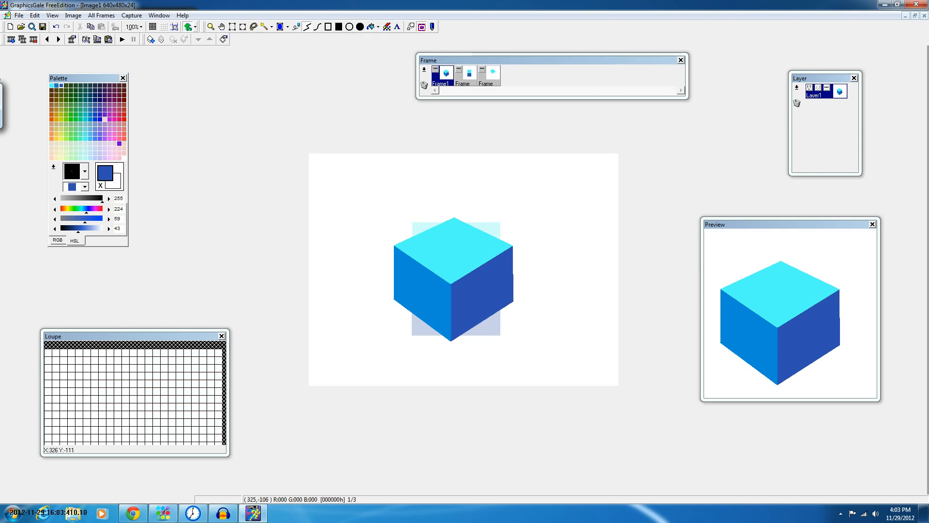
left_click(467, 77)
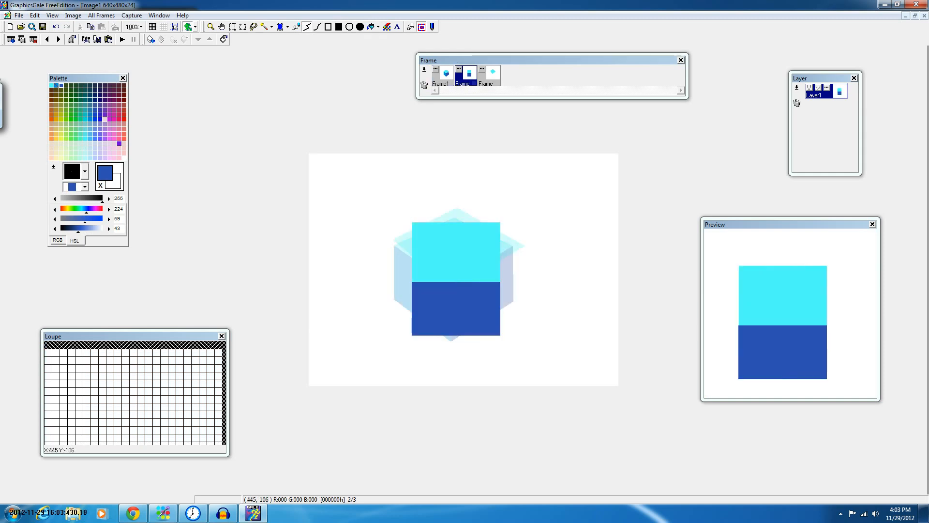
left_click(491, 77)
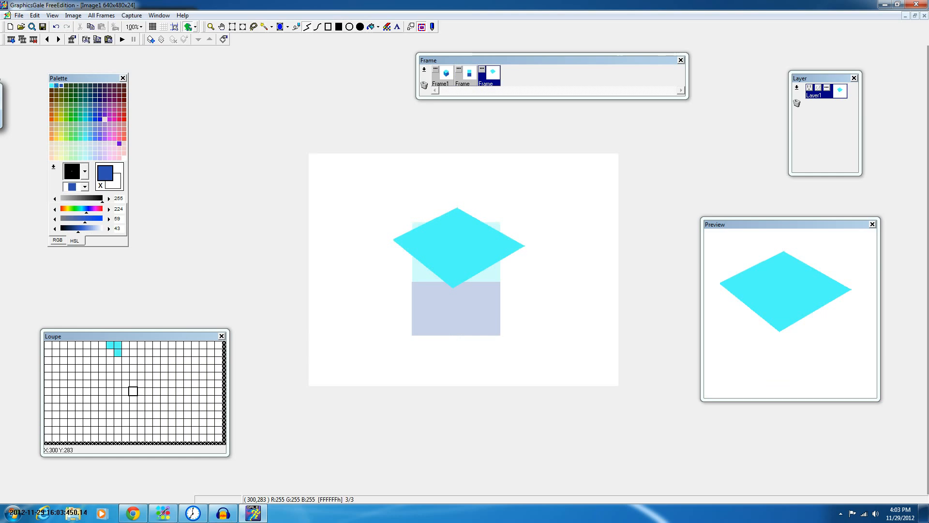
left_click_drag(453, 288, 453, 351)
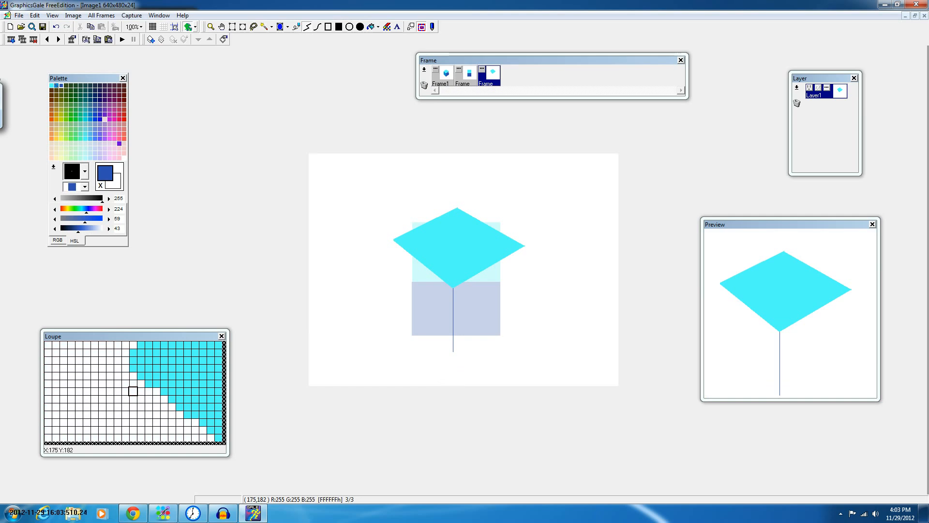
mouse_move(394, 240)
left_mouse_down()
mouse_move(394, 315)
mouse_move(393, 301)
mouse_move(453, 351)
left_mouse_up()
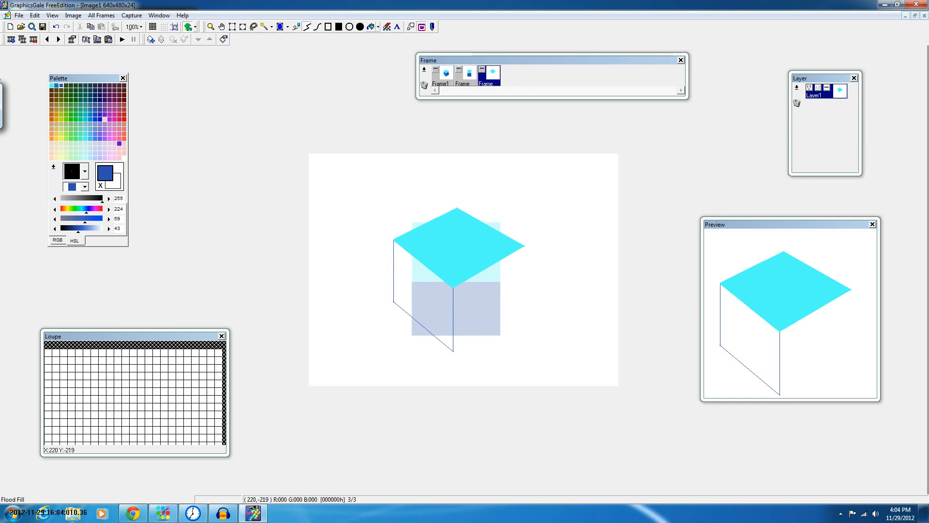
left_click(419, 295)
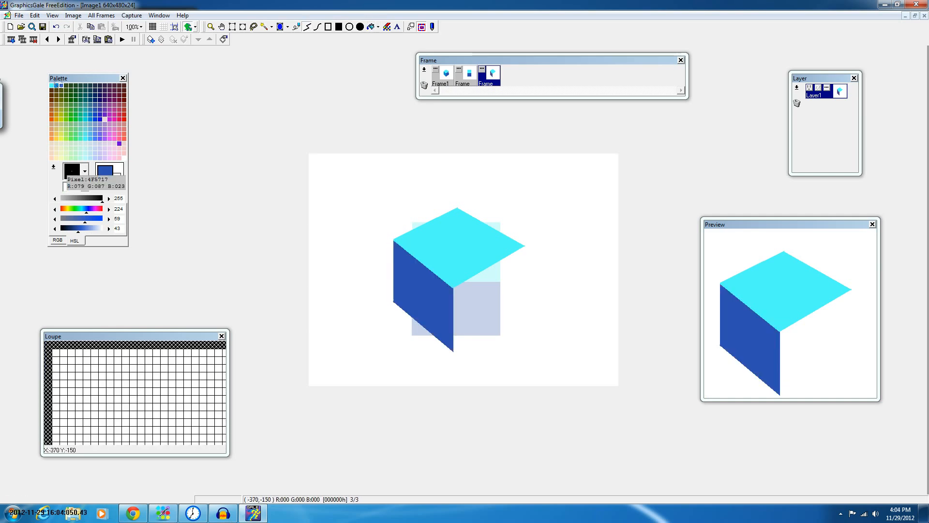
Step: Draw the cube's right face on the third frame with medium blue lines and flood-fill it in the same blue
double_click(60, 86)
left_click(409, 270)
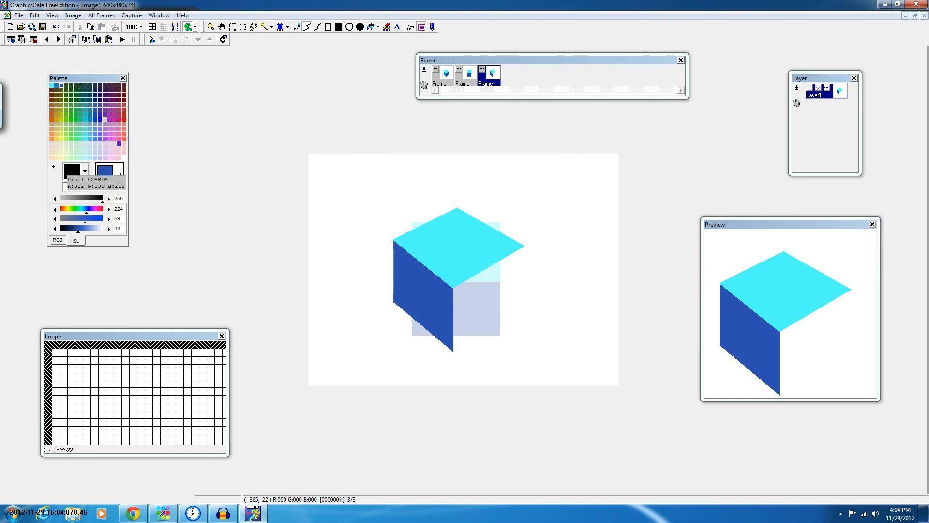
left_click(51, 85)
left_click(56, 86)
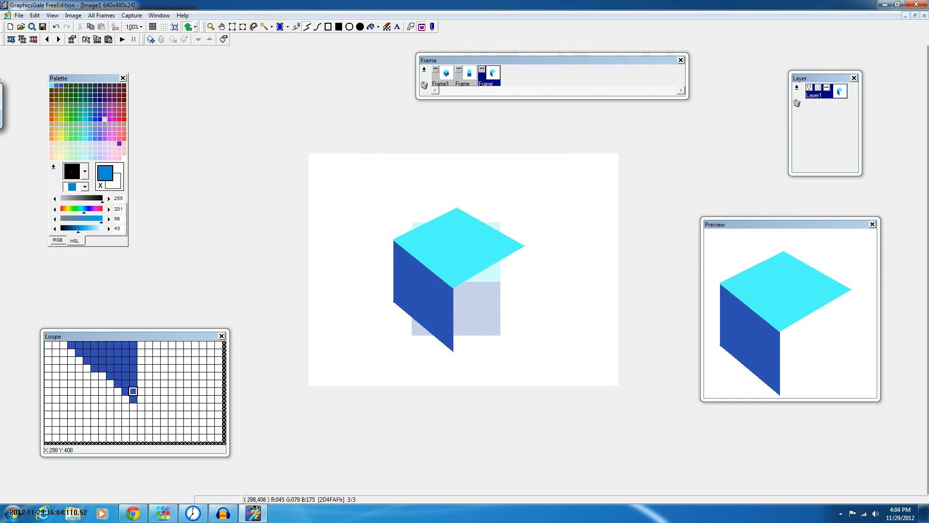
left_click_drag(453, 352, 516, 314)
key("ctrl")
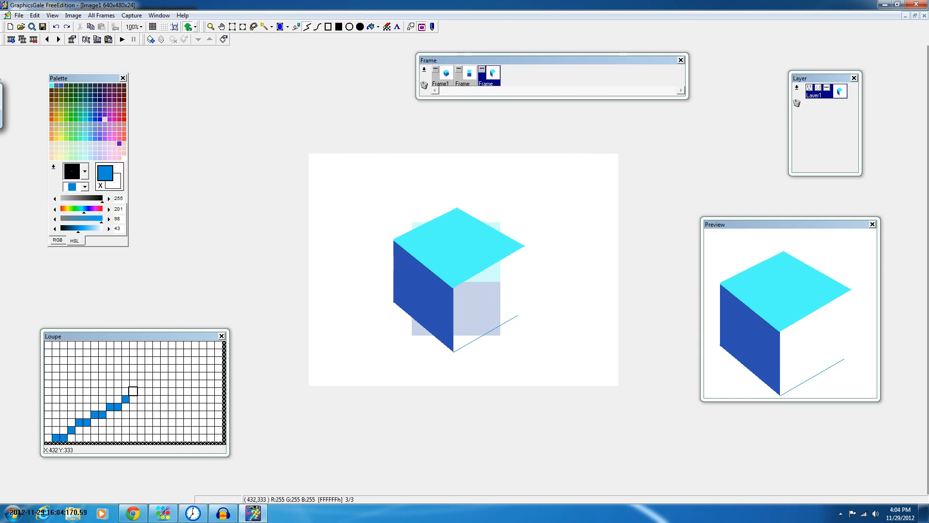
left_click_drag(518, 314, 525, 246)
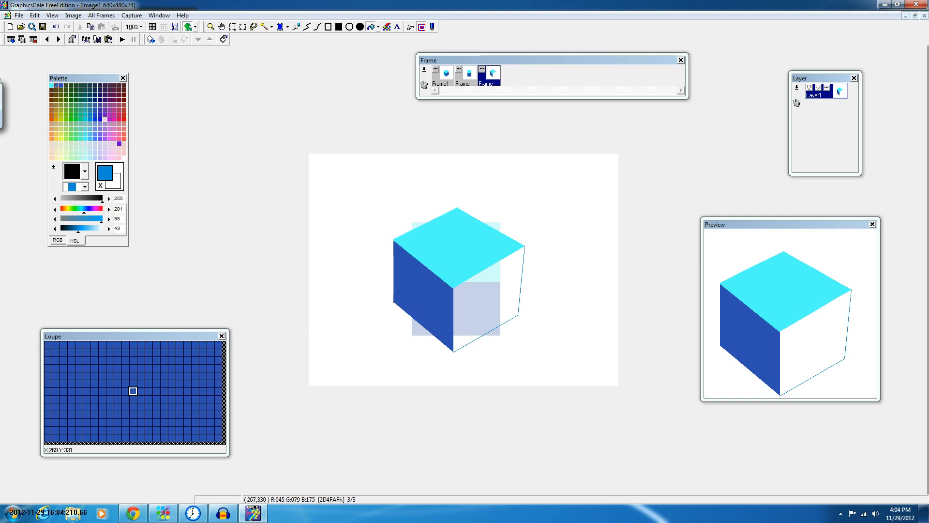
left_click(512, 310)
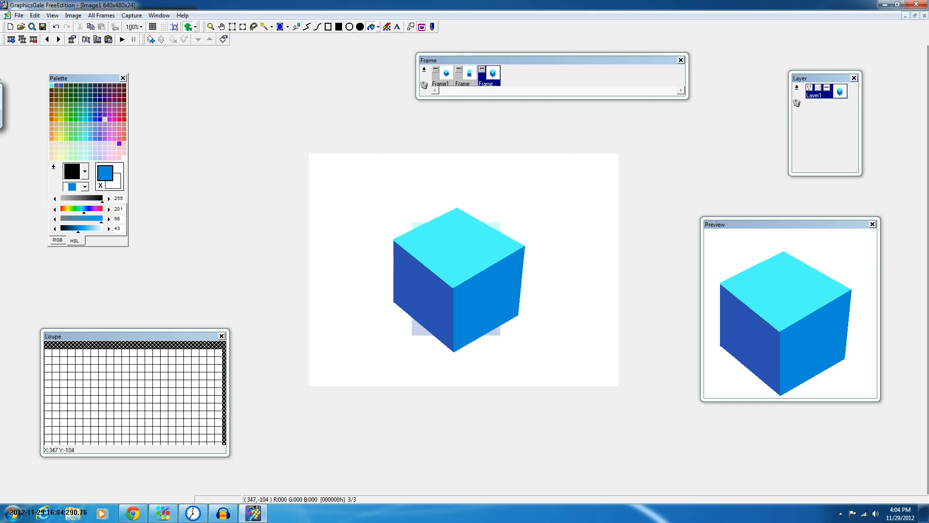
Step: Set the preview's playback speed to Slowest and play the three-frame animation
right_click(764, 242)
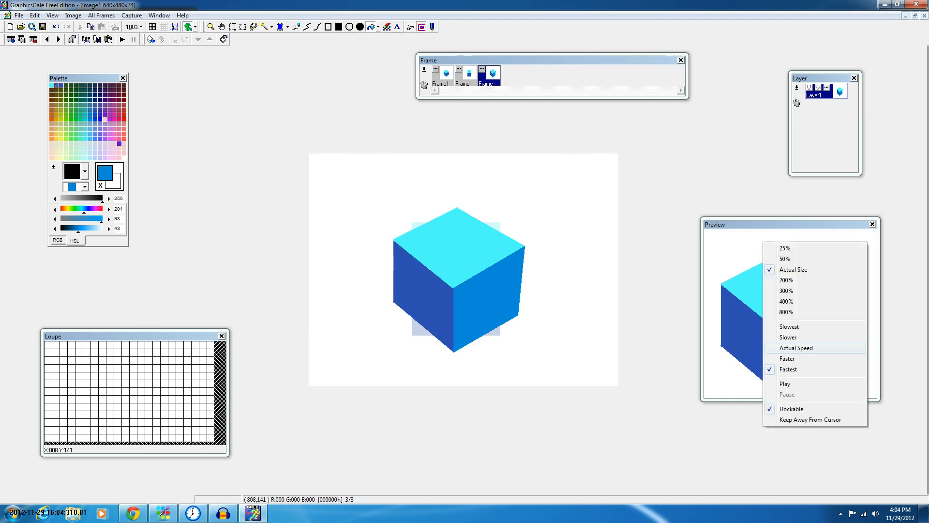
left_click(790, 326)
right_click(847, 332)
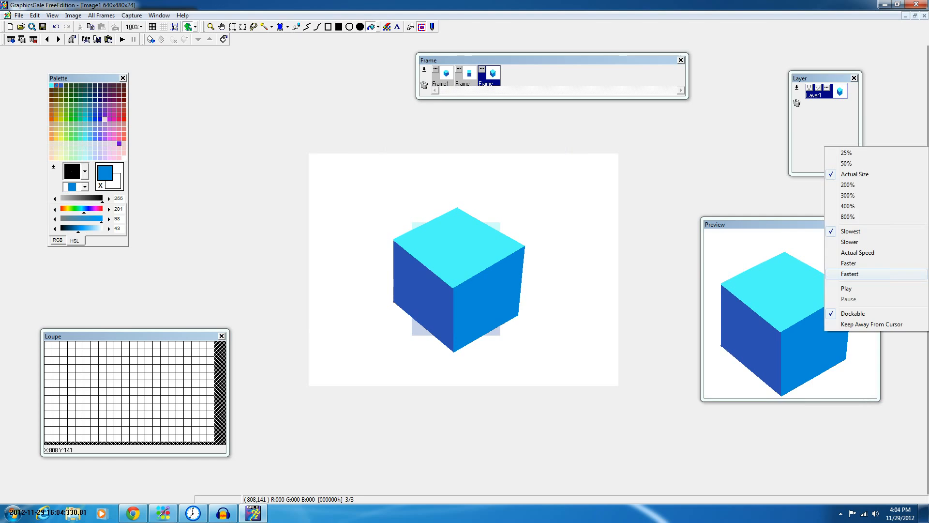
left_click(846, 288)
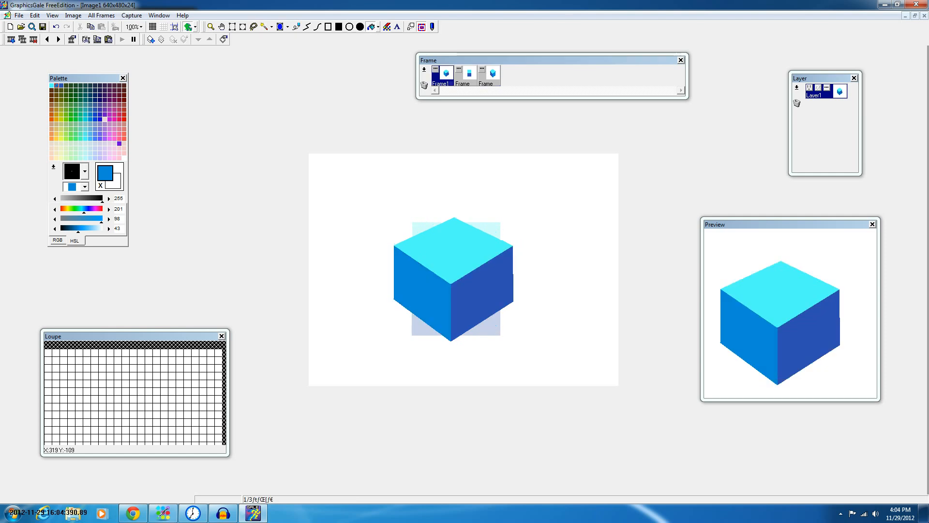
left_click(436, 69)
left_click(507, 315)
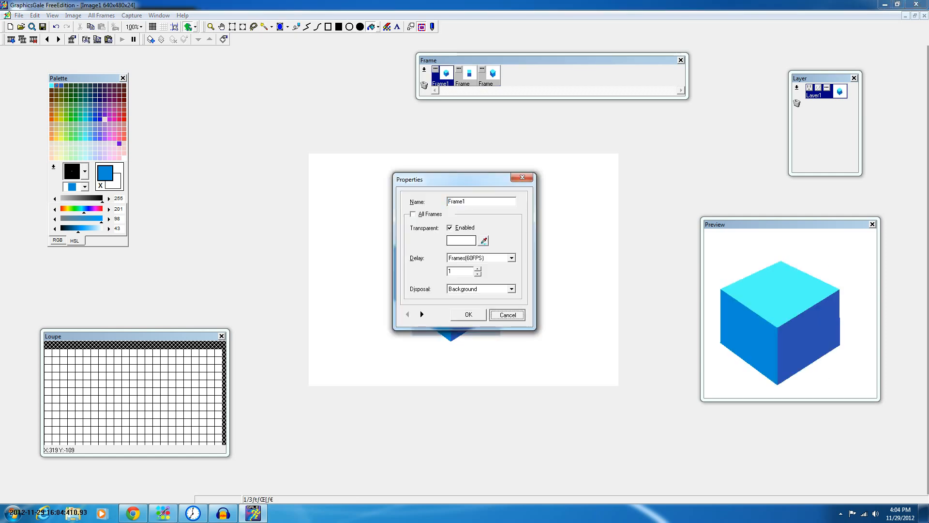
right_click(841, 293)
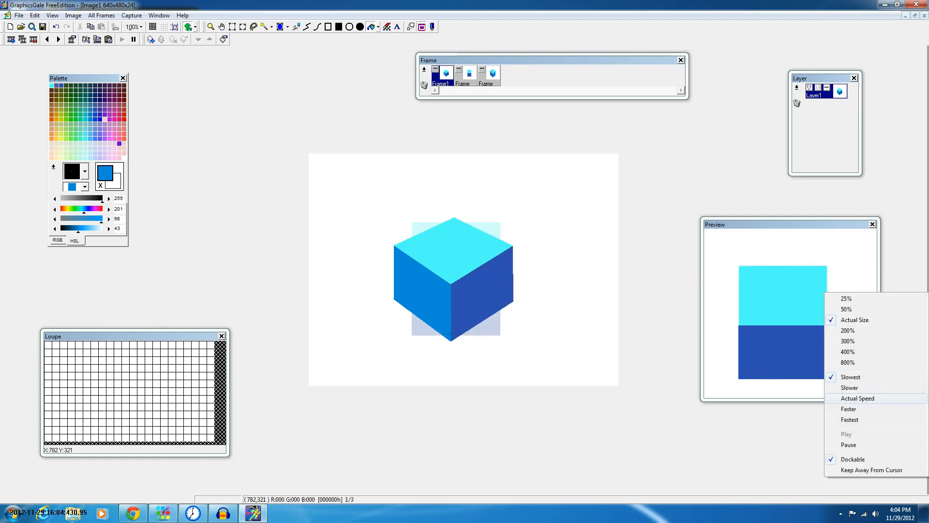
key("Escape")
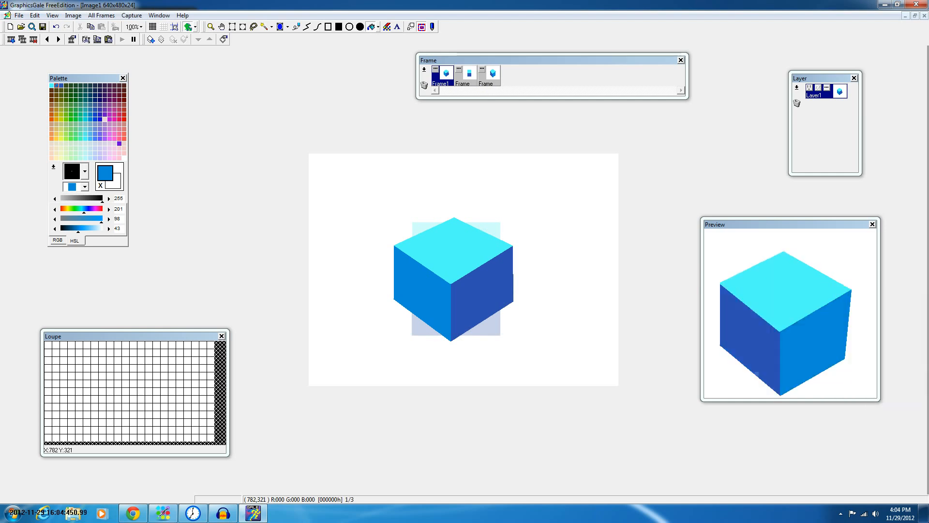
double_click(445, 75)
left_click(507, 313)
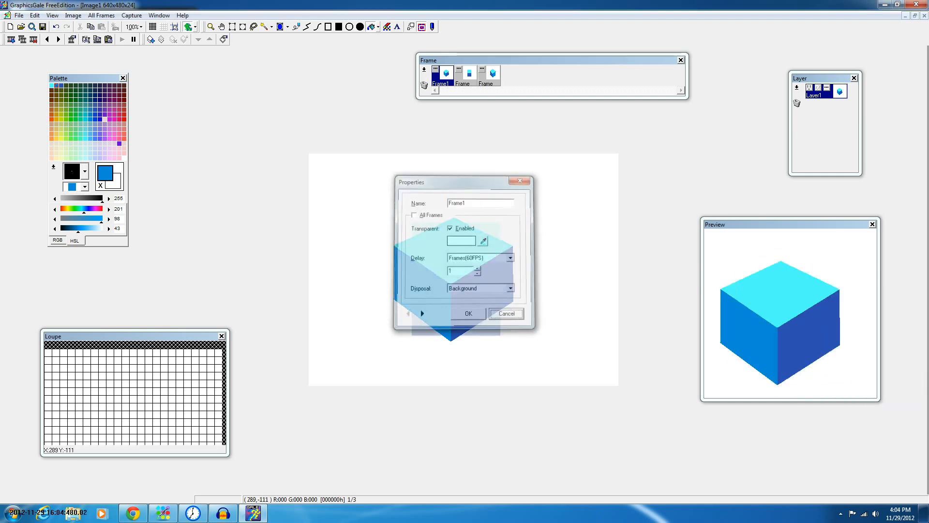
Step: Duplicate the first frame and move the copy directly after the original in the frame sequence
right_click(420, 76)
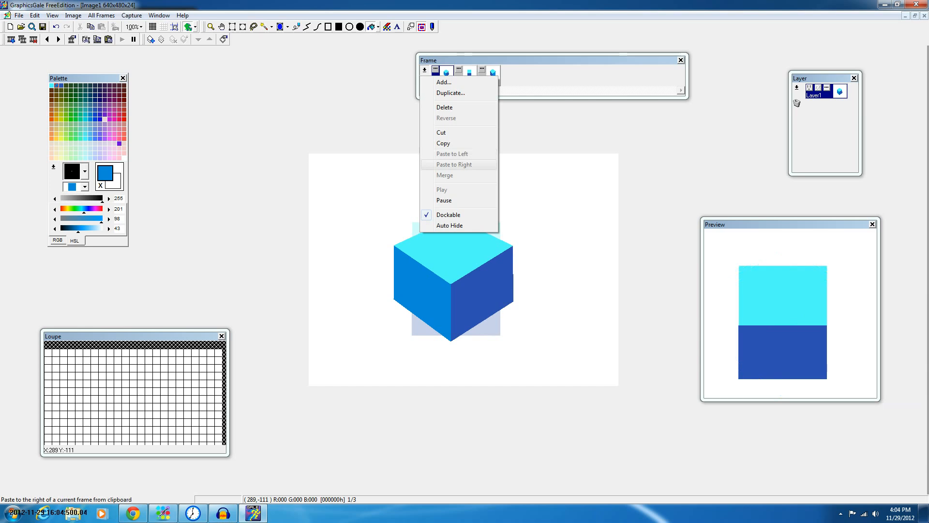
left_click(451, 92)
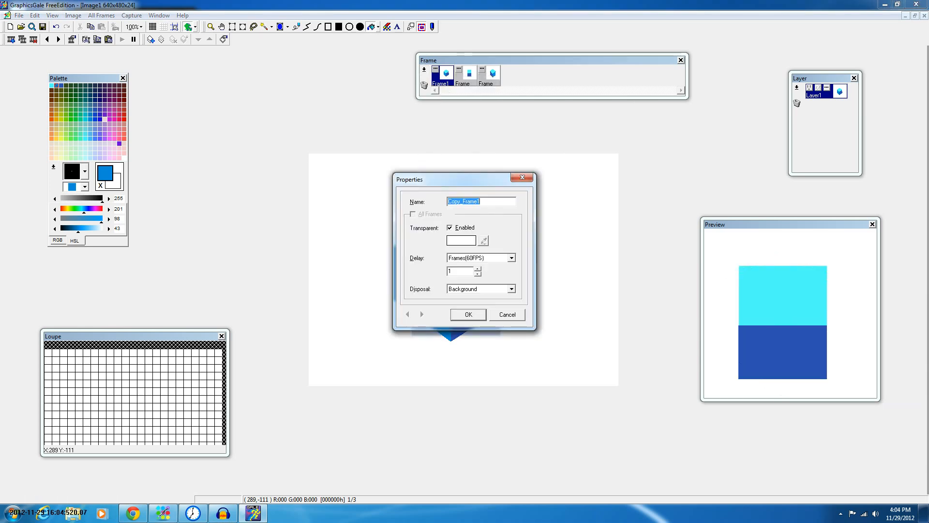
key("Return")
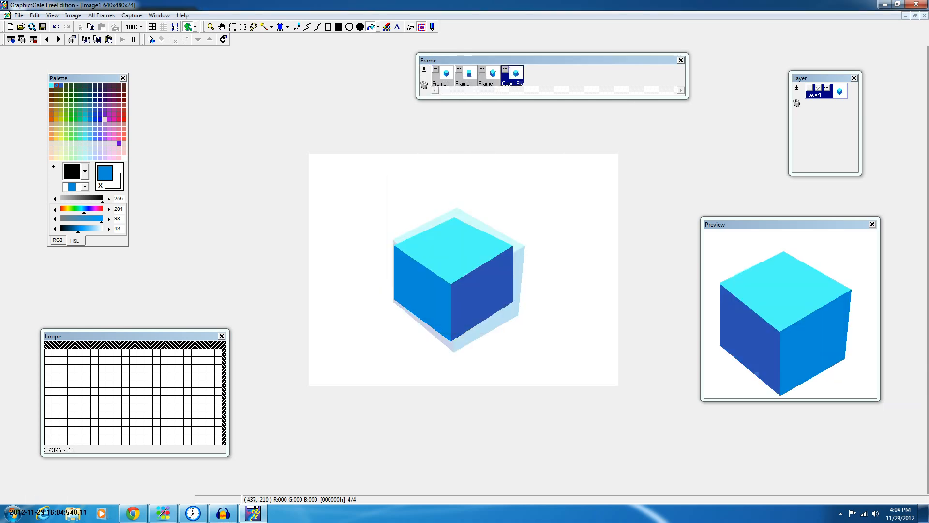
left_click_drag(514, 76, 467, 75)
Step: Duplicate the frame with the cube's flat front view and move the copy directly after its original
left_click(490, 76)
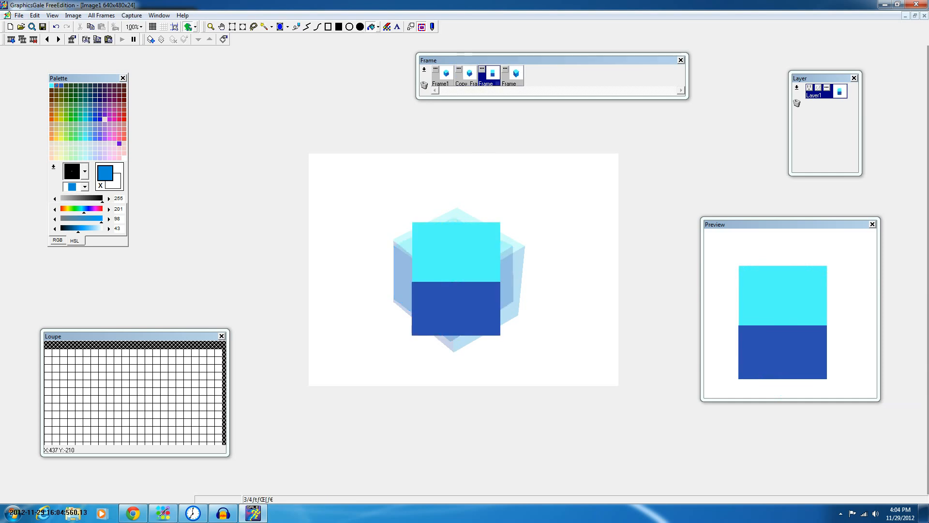
right_click(421, 77)
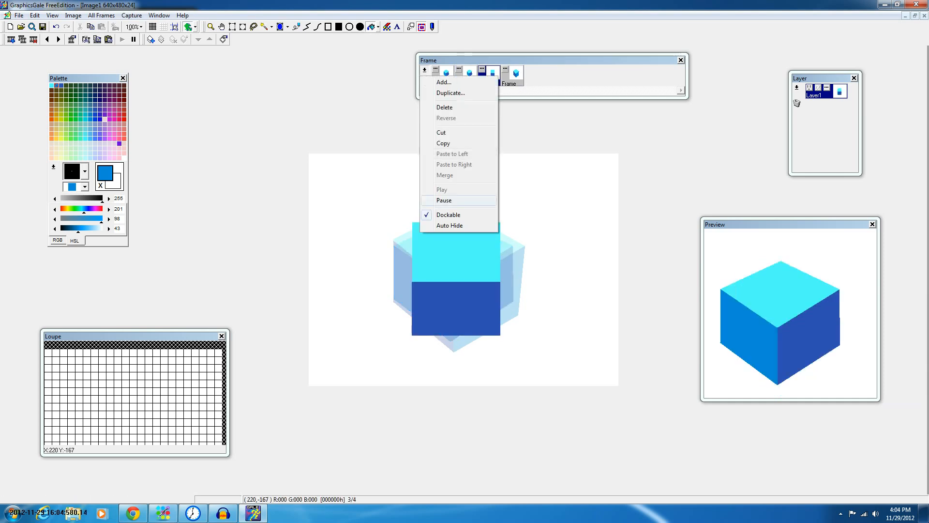
left_click(451, 93)
key("Return")
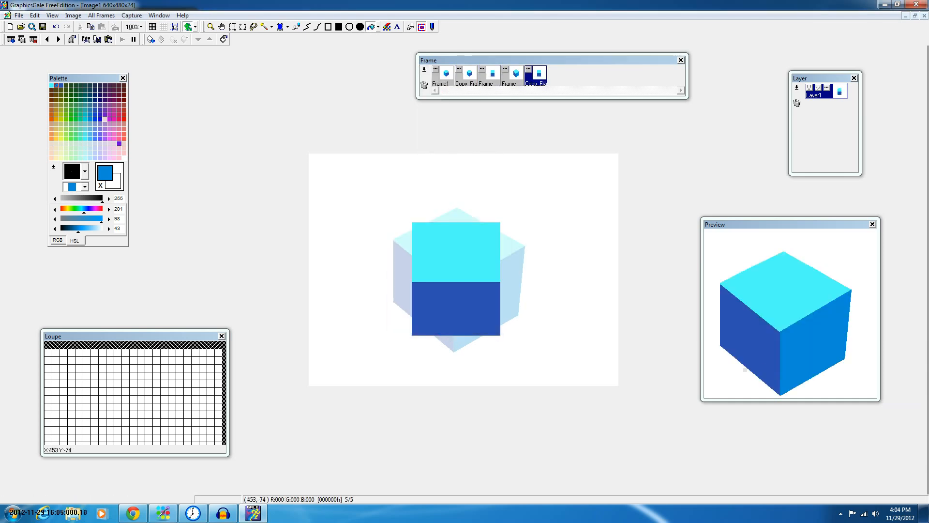
left_click_drag(538, 75, 513, 75)
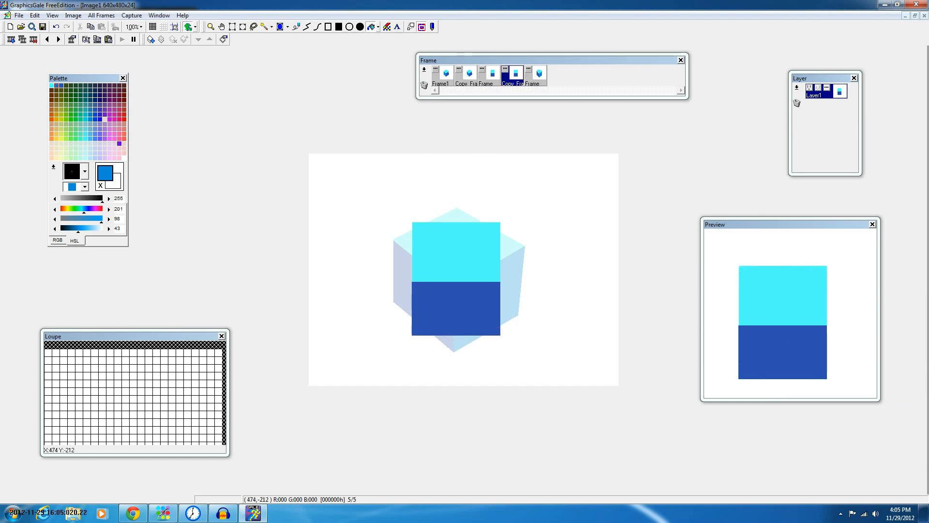
Step: Duplicate the last frame, the one with the dark left face, and name the copy FRAME AWESOME
left_click(538, 75)
left_click(425, 70)
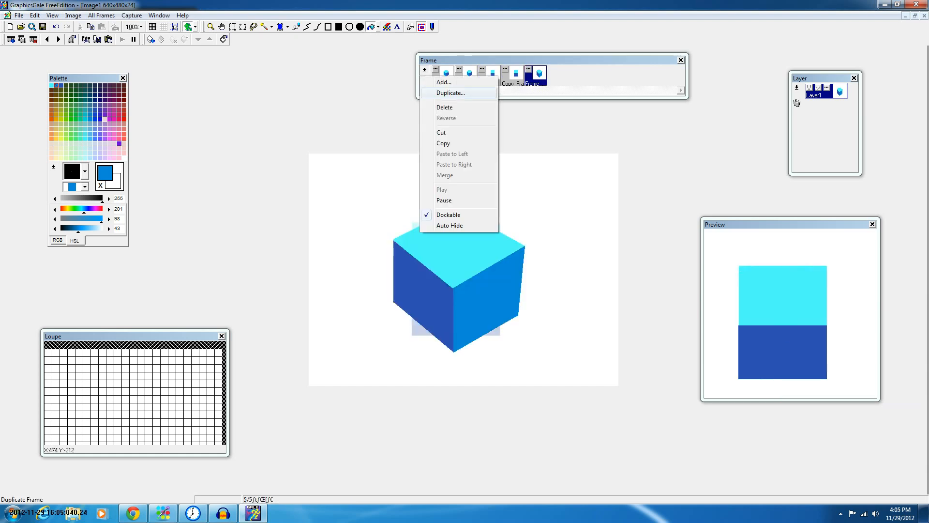
left_click(451, 93)
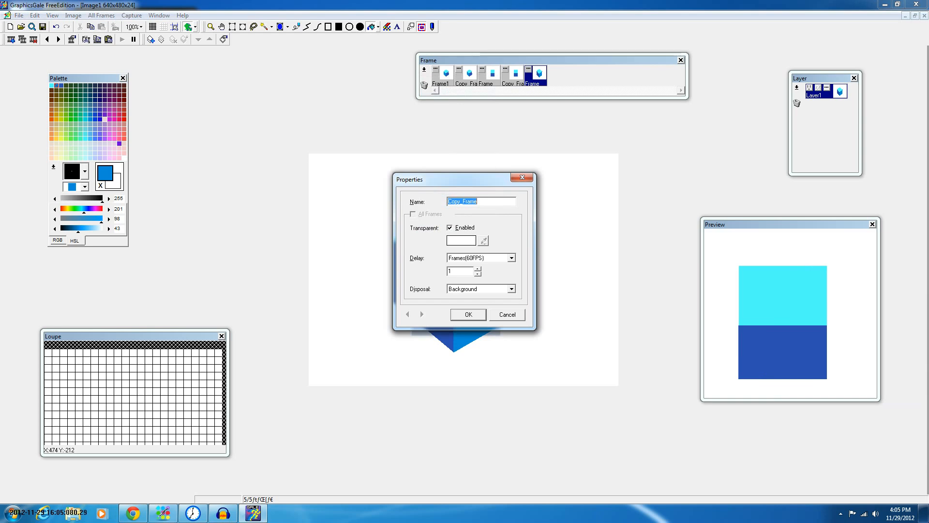
type("FRAME AWESOME")
key("Return")
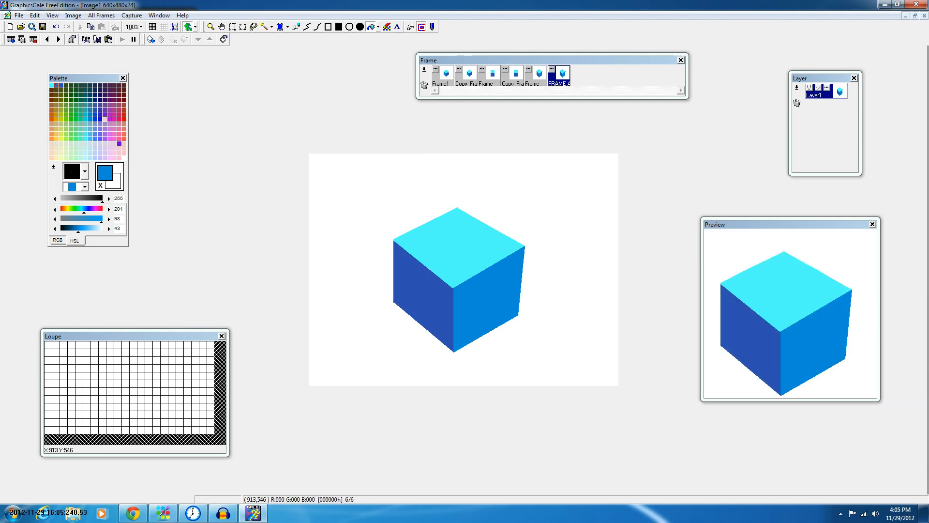
Step: Set the preview's playback speed to Slower and watch the animation
right_click(769, 278)
left_click(793, 372)
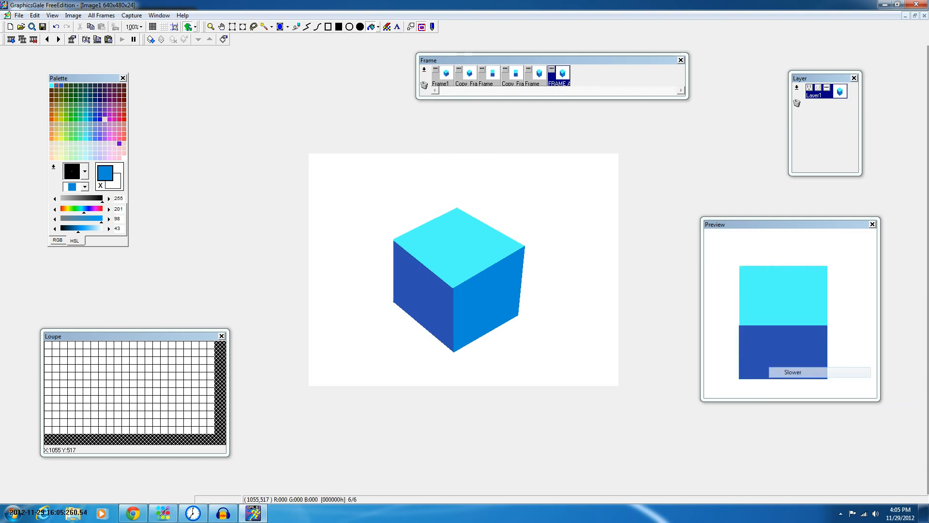
right_click(814, 347)
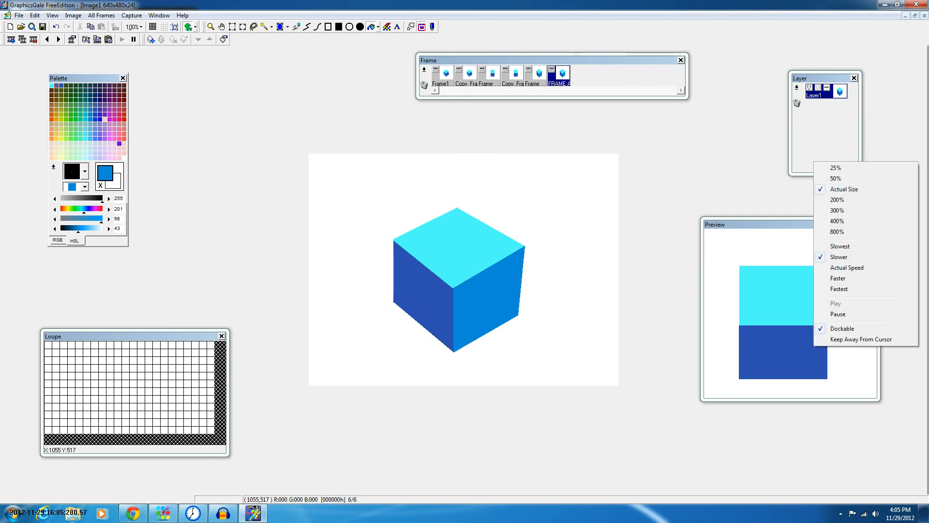
left_click(811, 347)
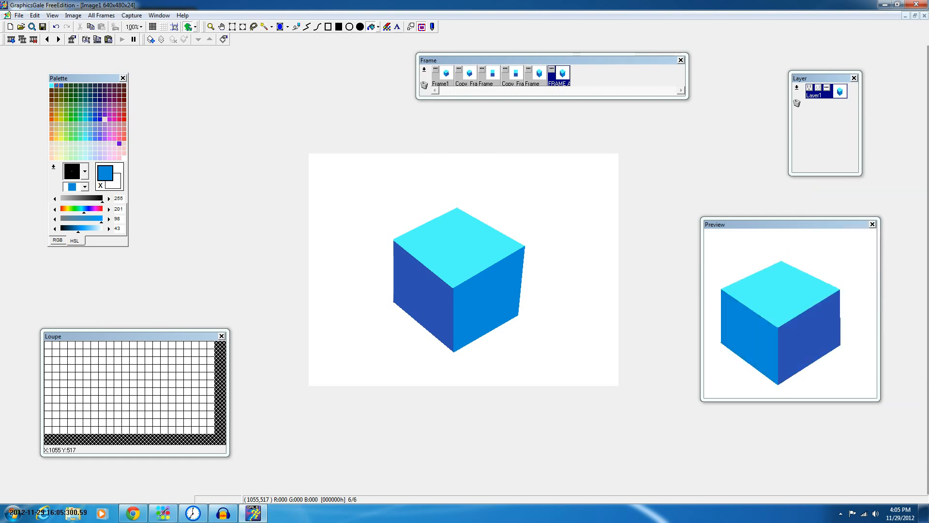
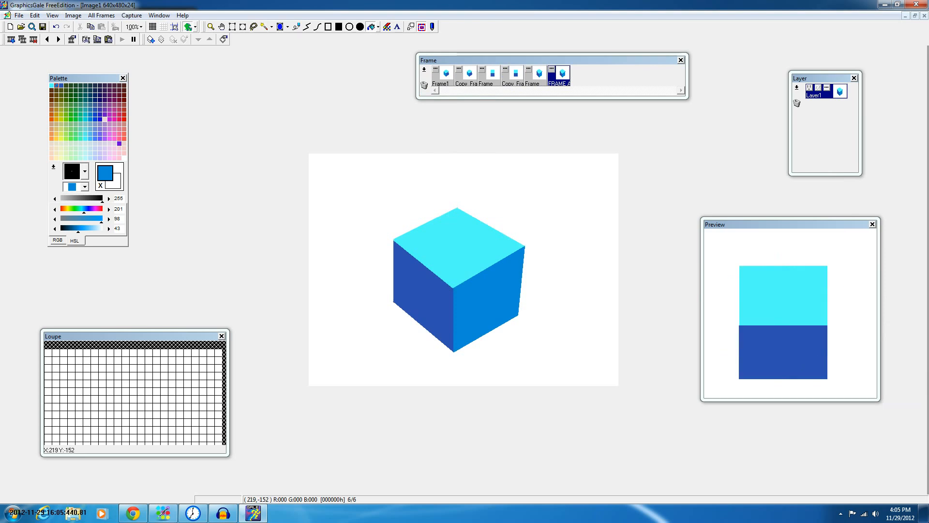
Step: Go through the cube's different views frame by frame to check the rotation order, and pause the preview animation
left_click(442, 76)
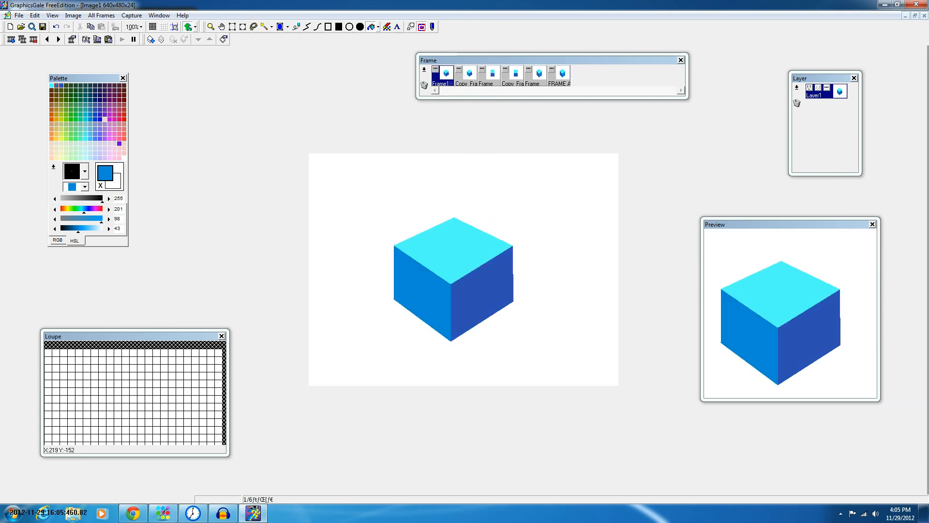
left_click(466, 77)
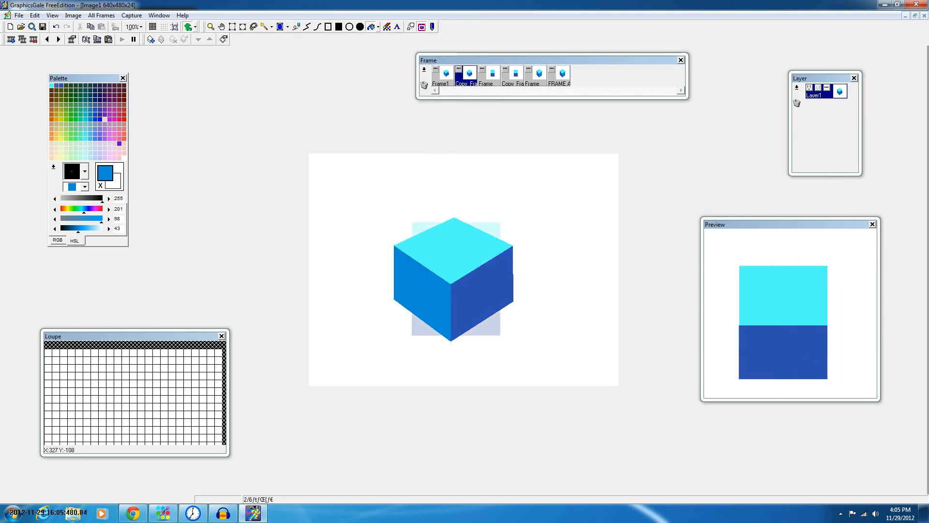
left_click(489, 76)
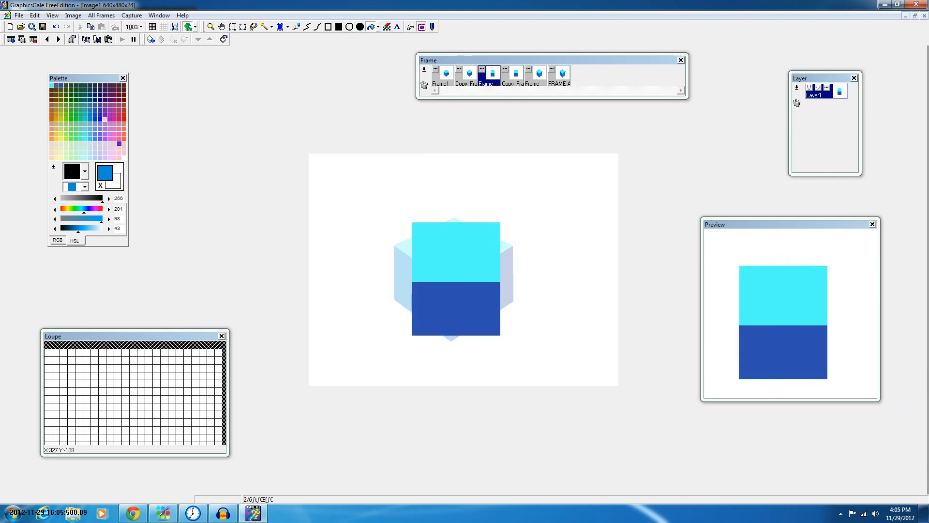
left_click(536, 76)
left_click(443, 77)
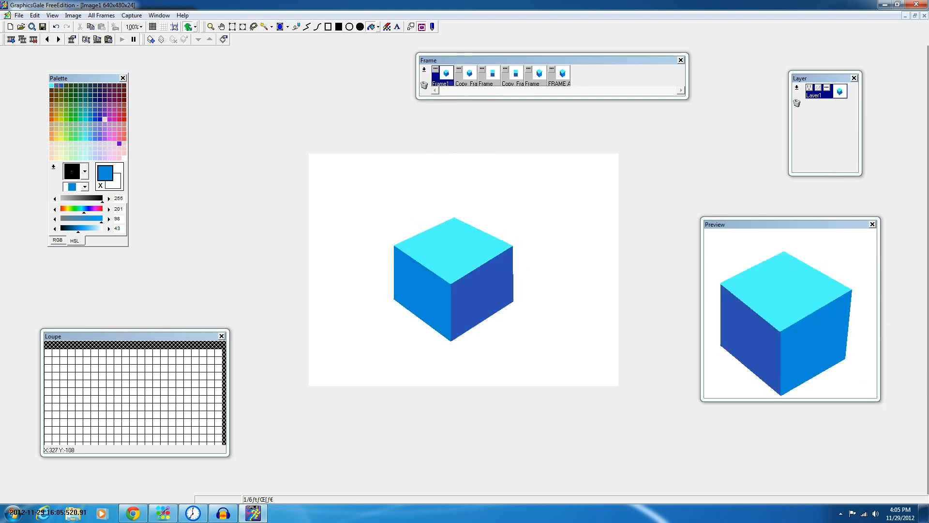
left_click(489, 76)
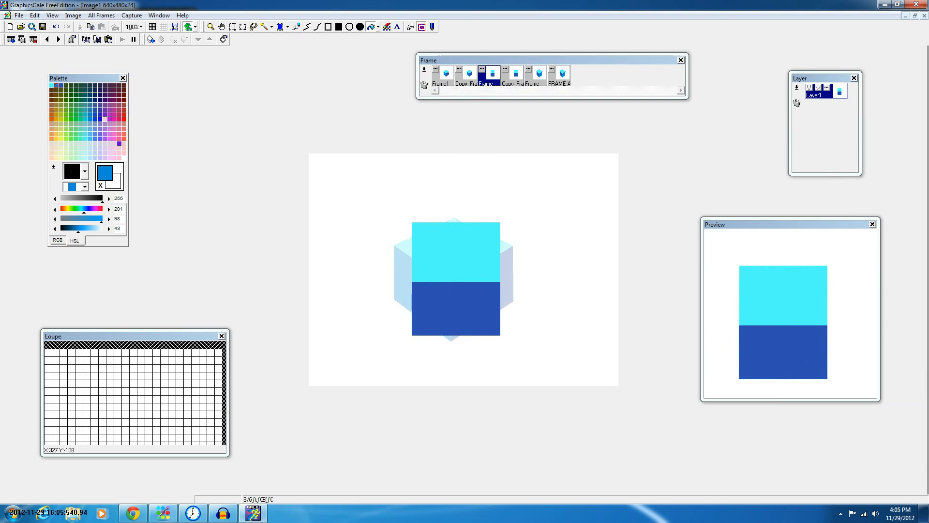
left_click(536, 77)
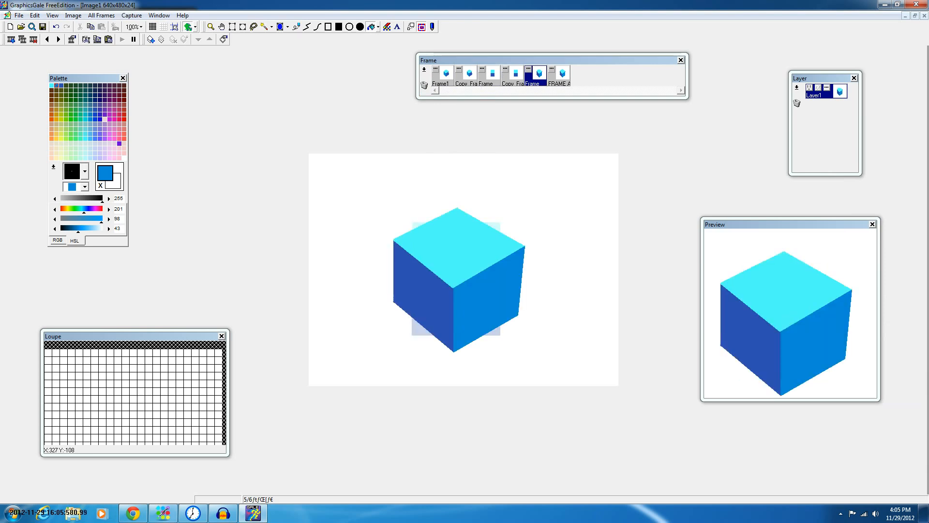
right_click(768, 244)
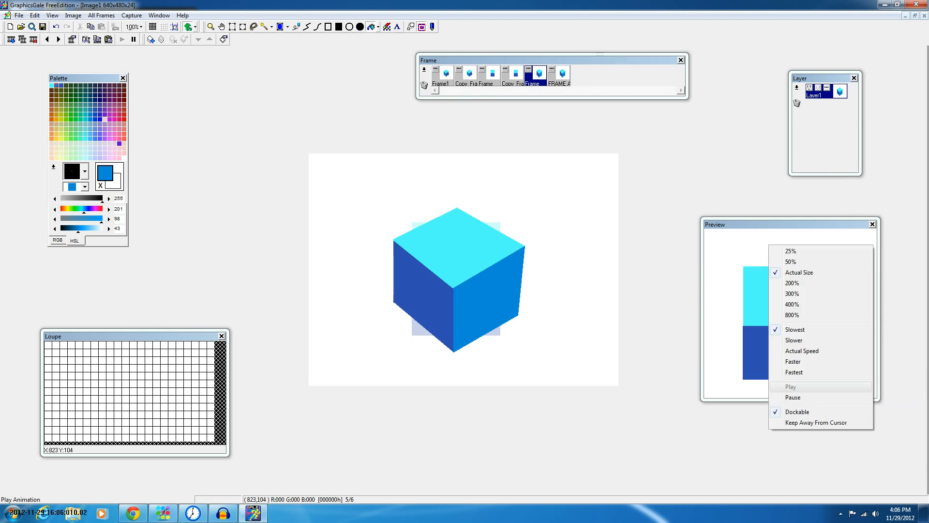
left_click(793, 398)
Step: Duplicate the third frame to the end of the sequence and flood-fill the copy's dark blue lower face with medium blue
left_click(489, 76)
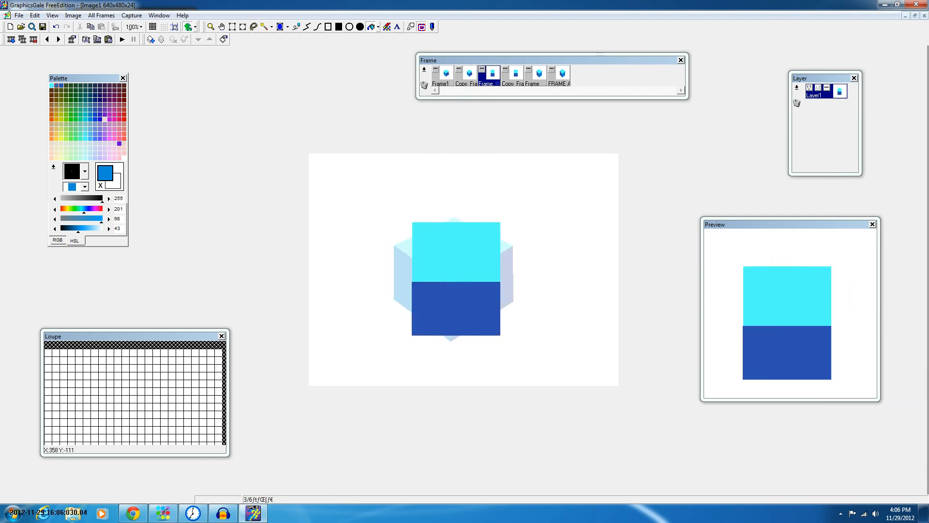
left_click(560, 76)
left_click(490, 76)
left_click(424, 69)
left_click(451, 92)
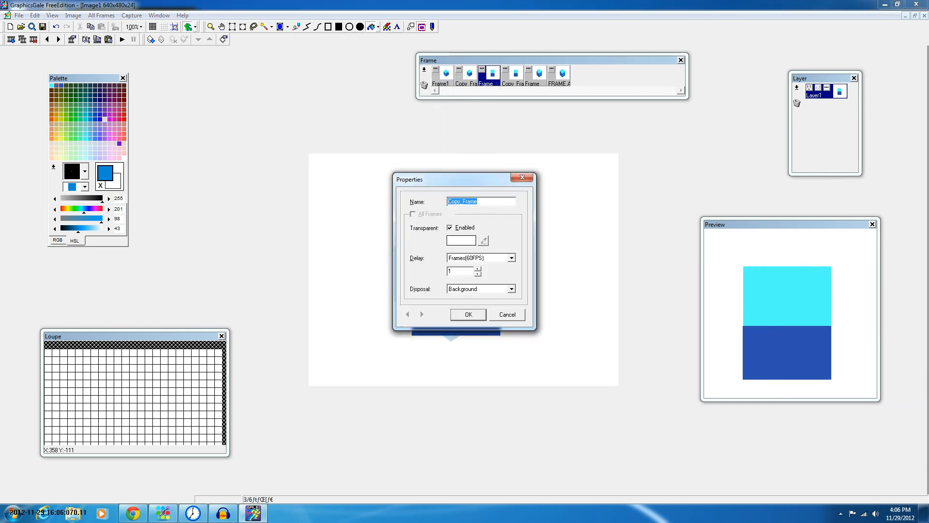
key("Return")
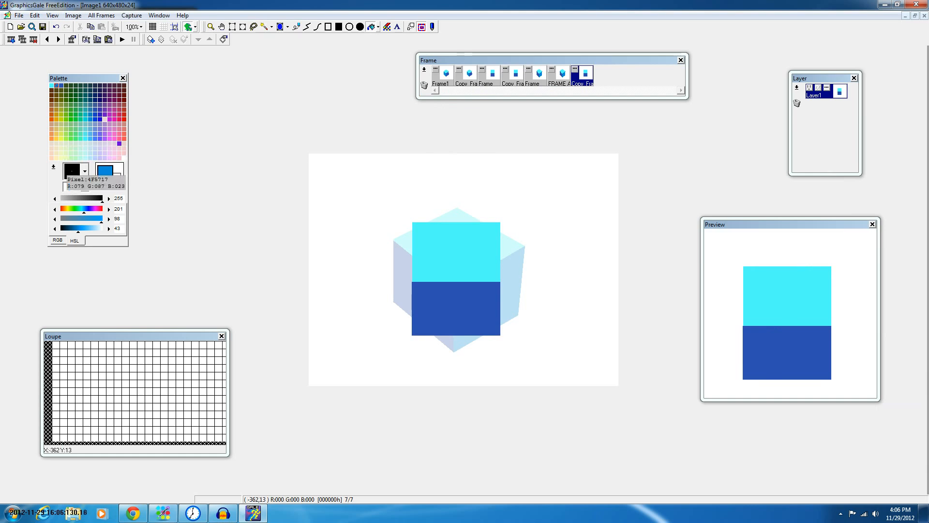
left_click(456, 320)
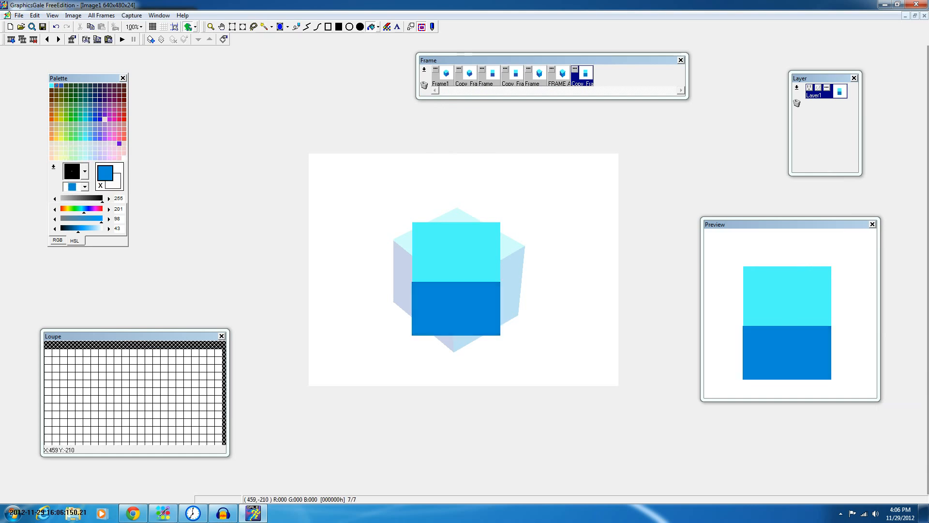
Step: Duplicate the recoloured flat-view frame at the end of the sequence, keeping the default frame properties
left_click(425, 70)
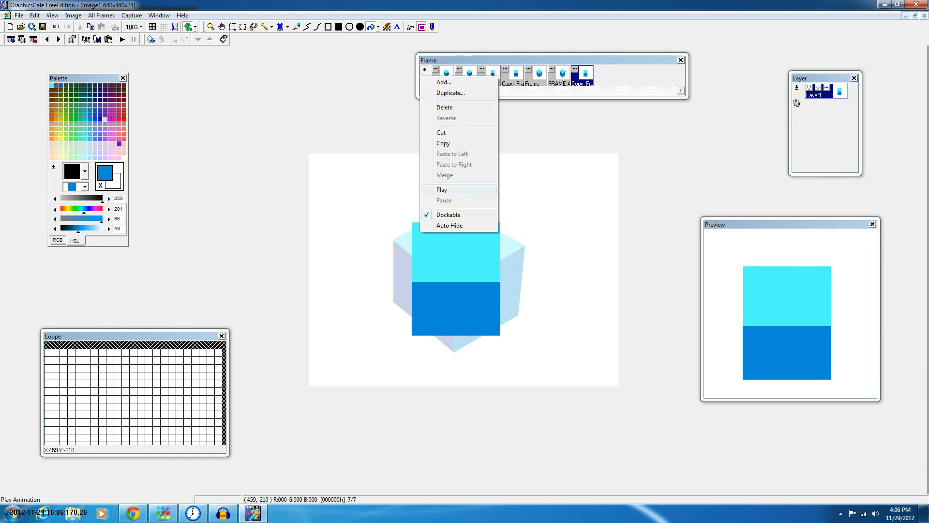
left_click(450, 93)
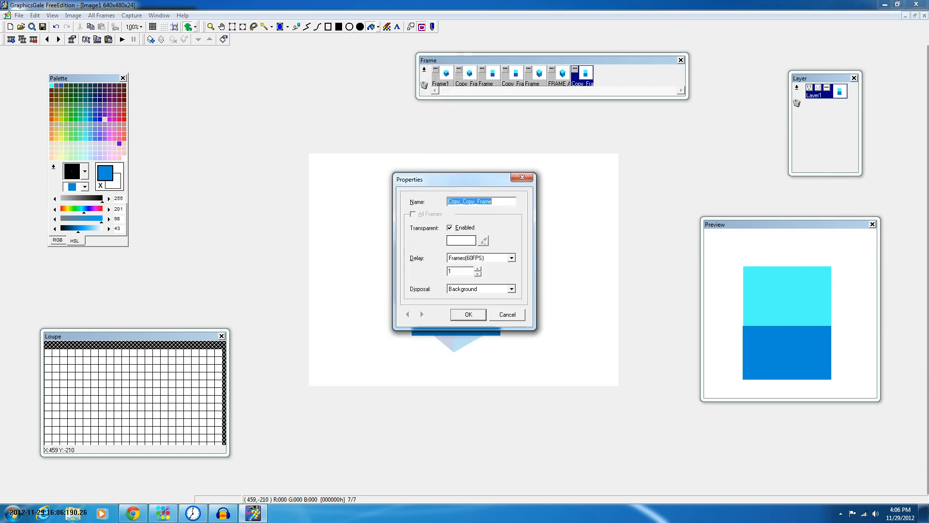
key("Return")
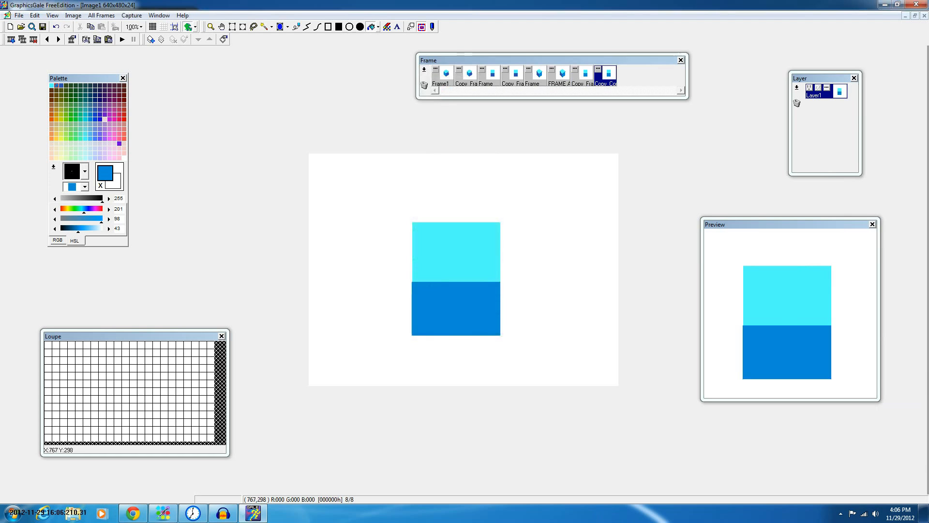
Step: Play the extended animation in the preview and pause it
right_click(781, 303)
left_click(803, 445)
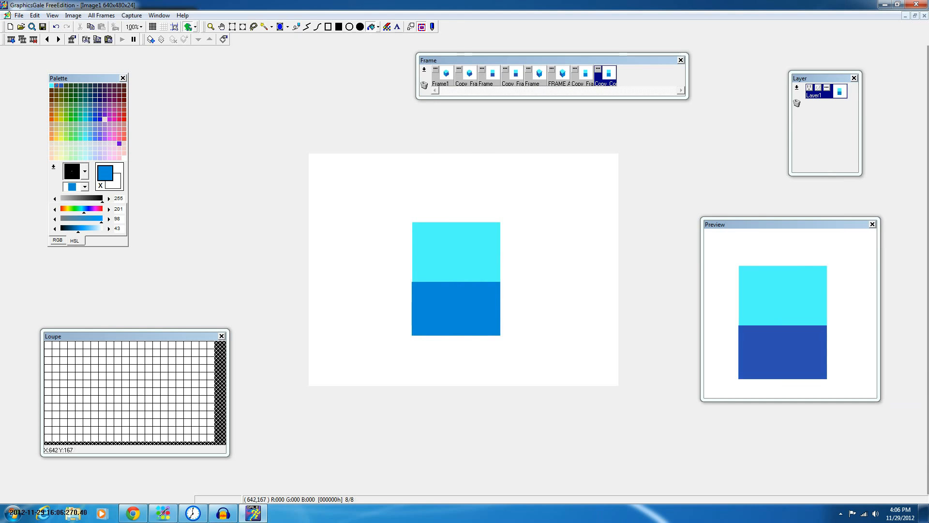
right_click(819, 274)
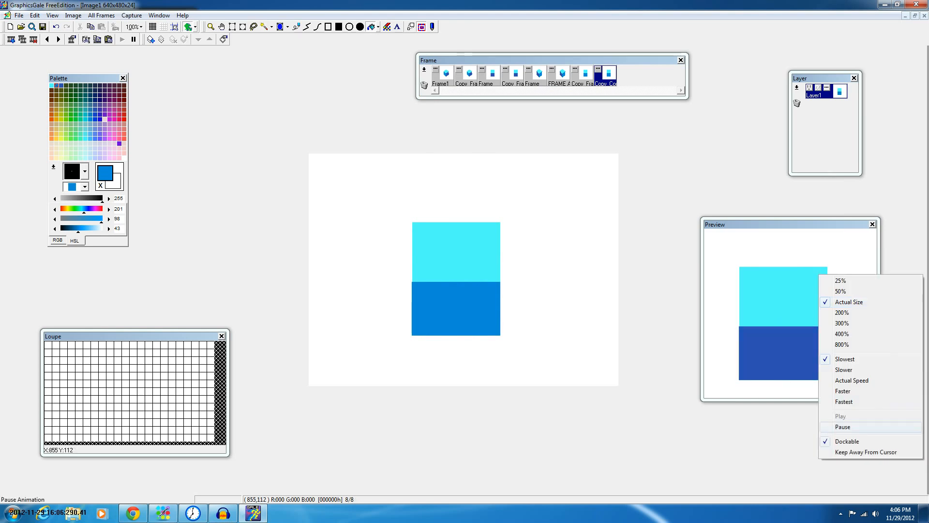
left_click(843, 426)
Step: Step through the frames from the first to the last and return to the first to review the rotation sequence
left_click(445, 75)
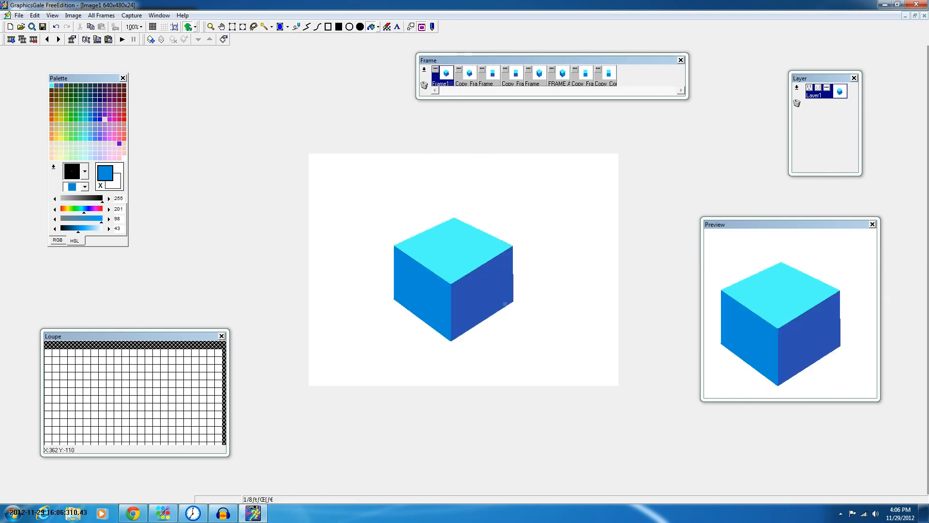
left_click(467, 76)
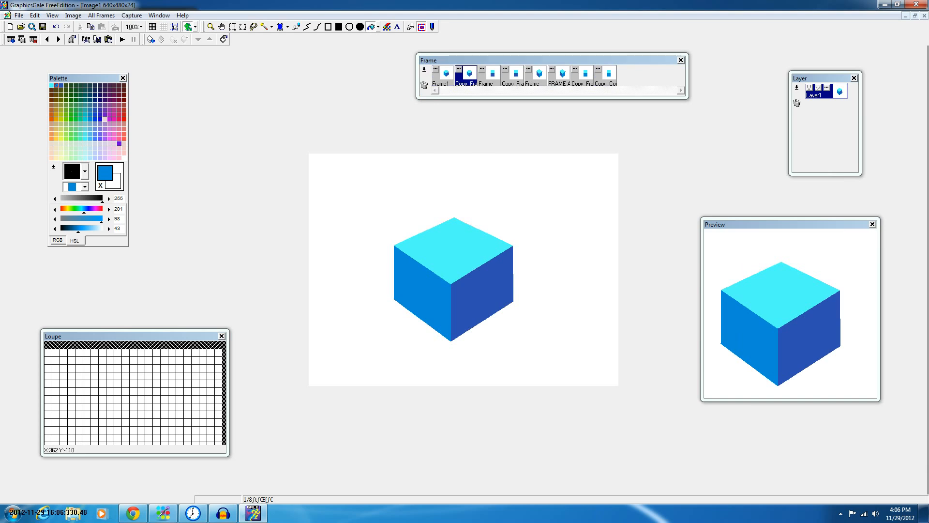
left_click(491, 76)
left_click(537, 76)
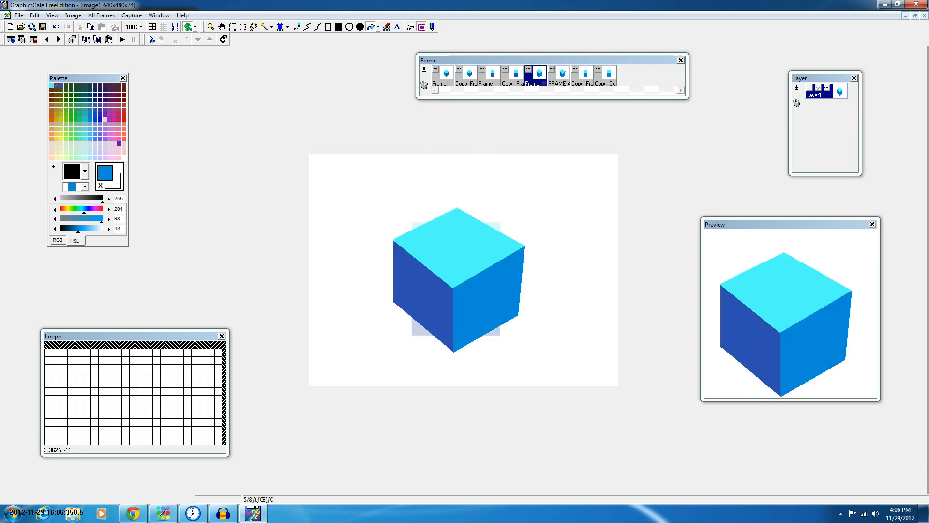
left_click(607, 76)
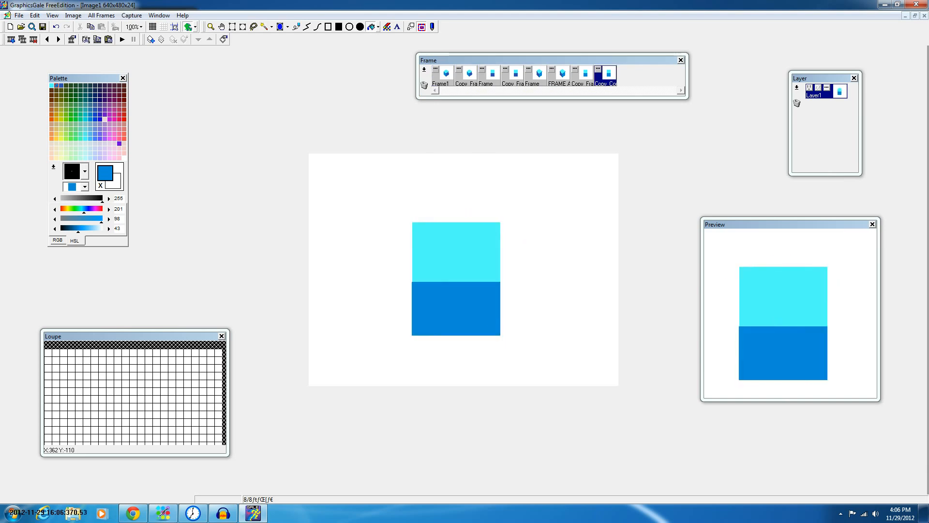
left_click(444, 76)
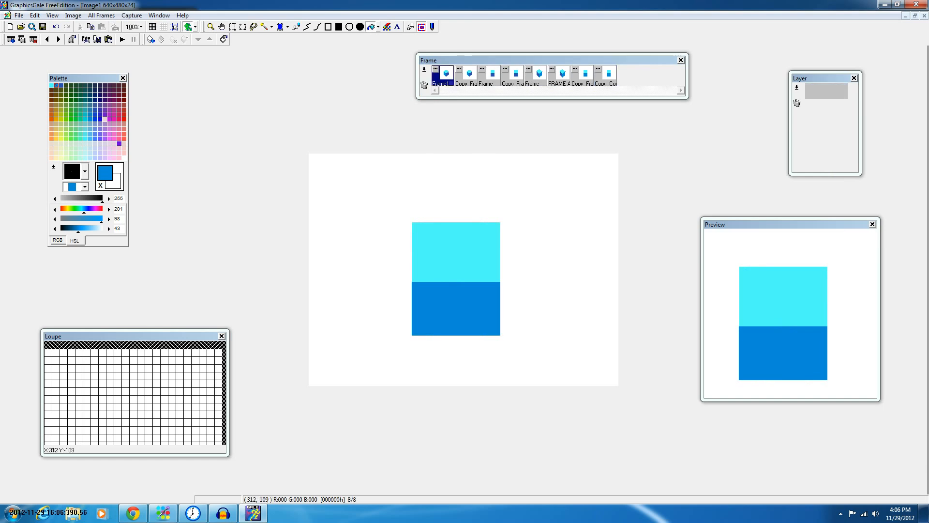
Step: Play the animation in the preview, try the Faster playback speed and pause it
right_click(798, 290)
left_click(852, 429)
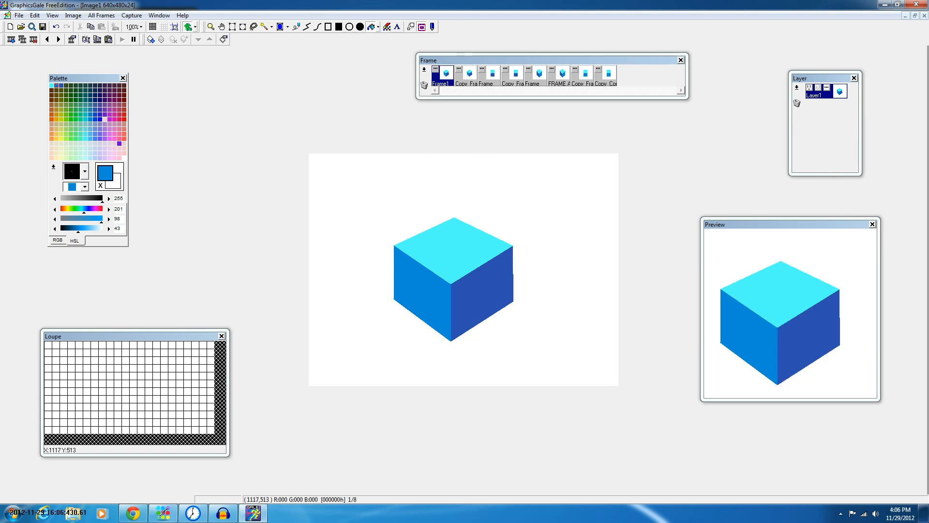
right_click(789, 267)
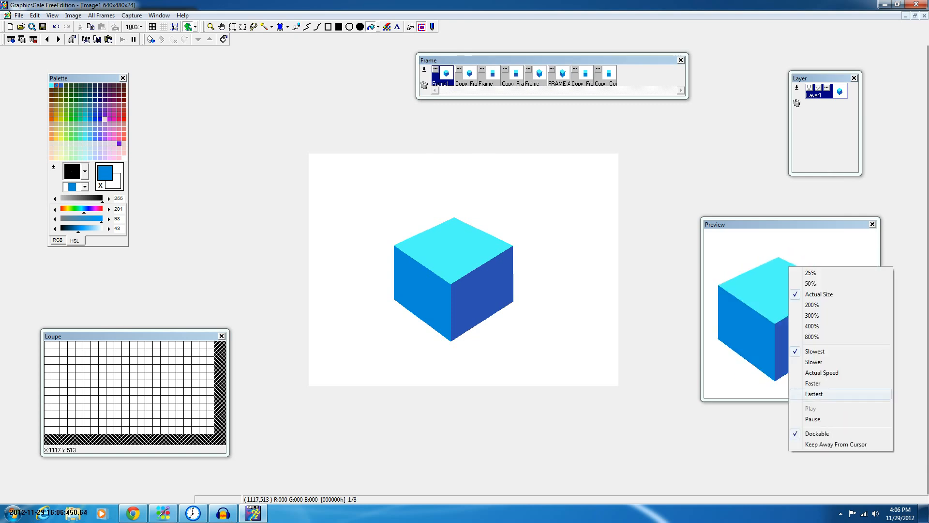
left_click(814, 383)
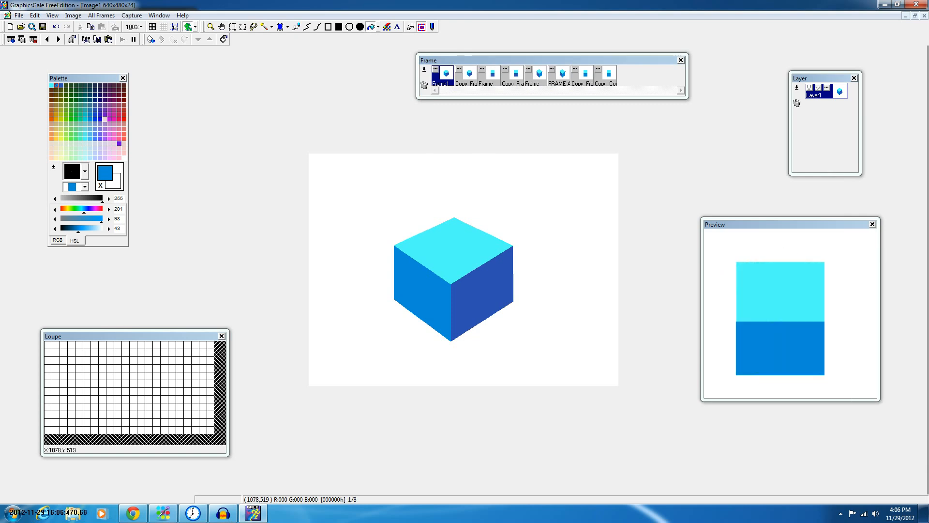
right_click(806, 369)
left_click(828, 336)
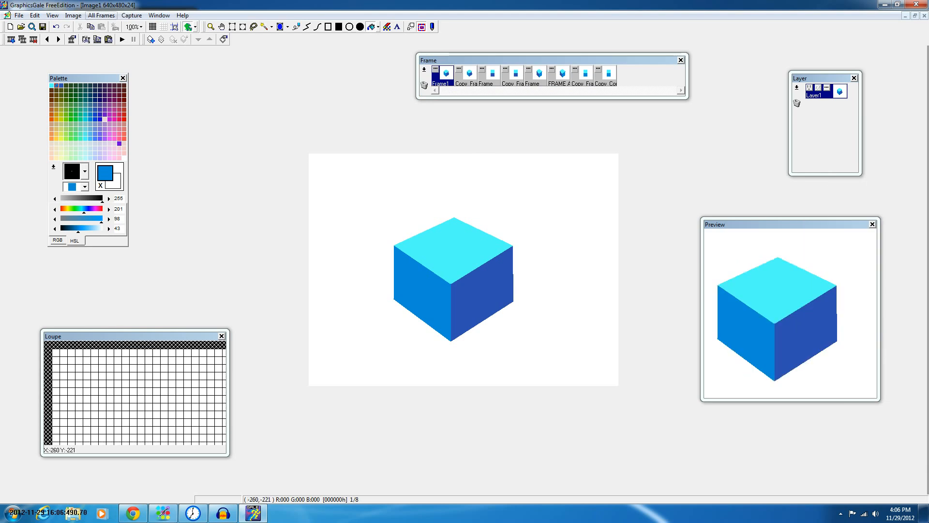
left_click(35, 15)
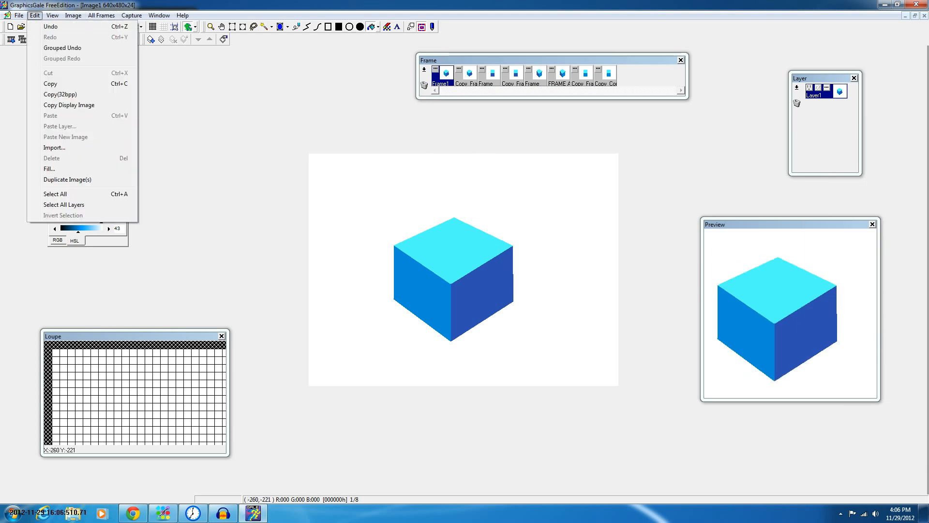
mouse_move(52, 15)
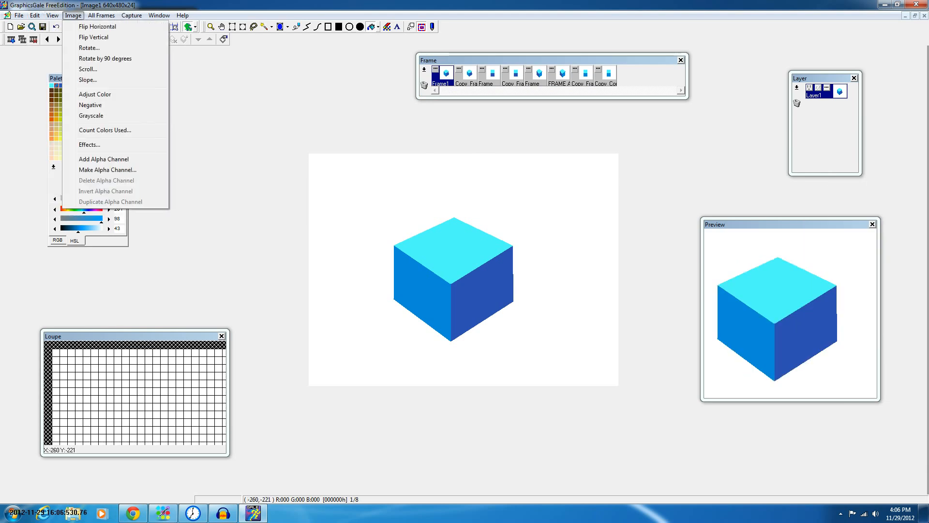
key("Right")
key("Down")
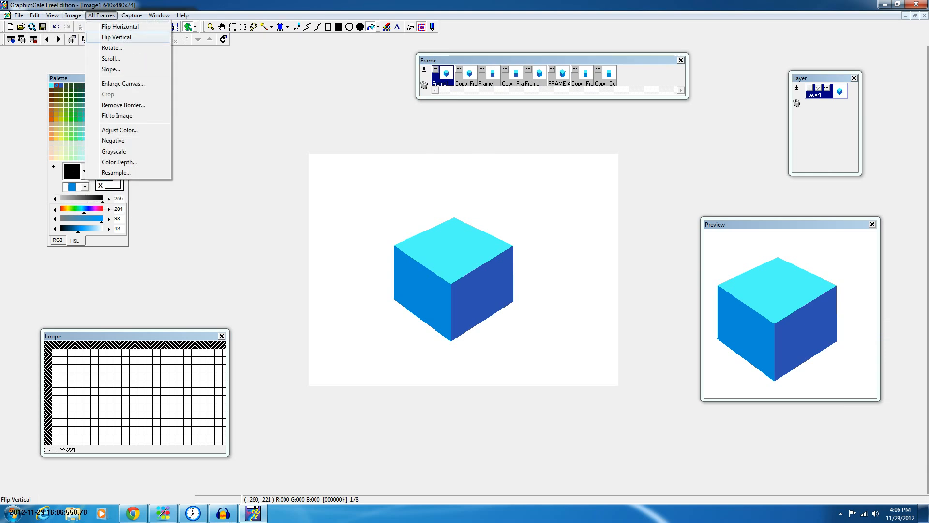
key("Left")
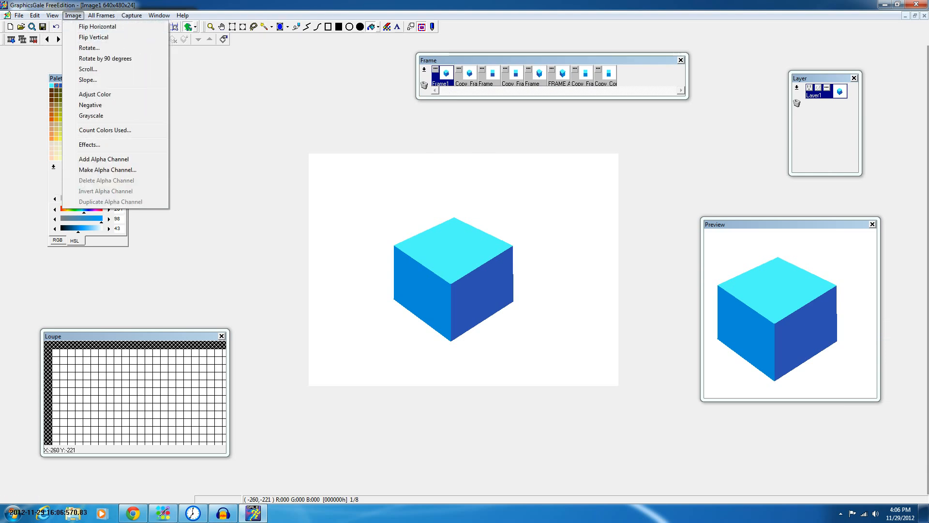
key("Right")
key("Right")
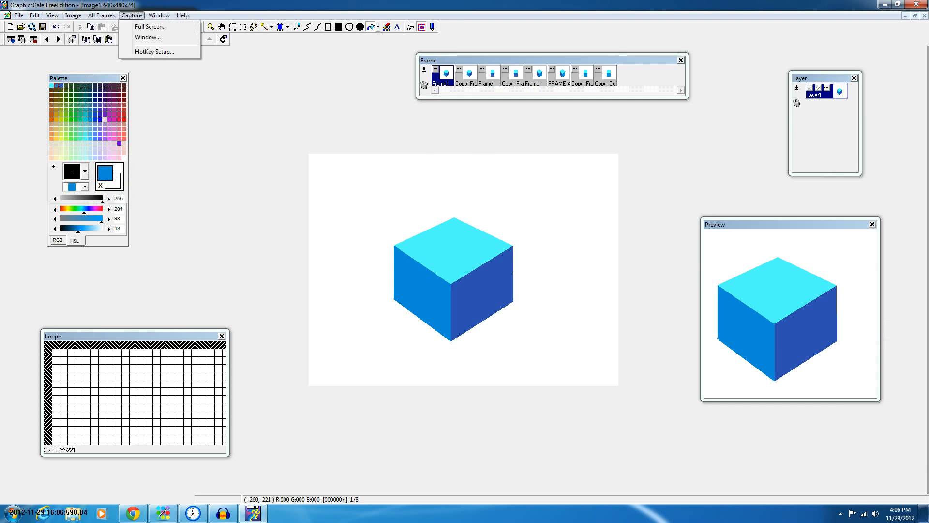
key("Right")
key("Left")
key("Down")
key("Right")
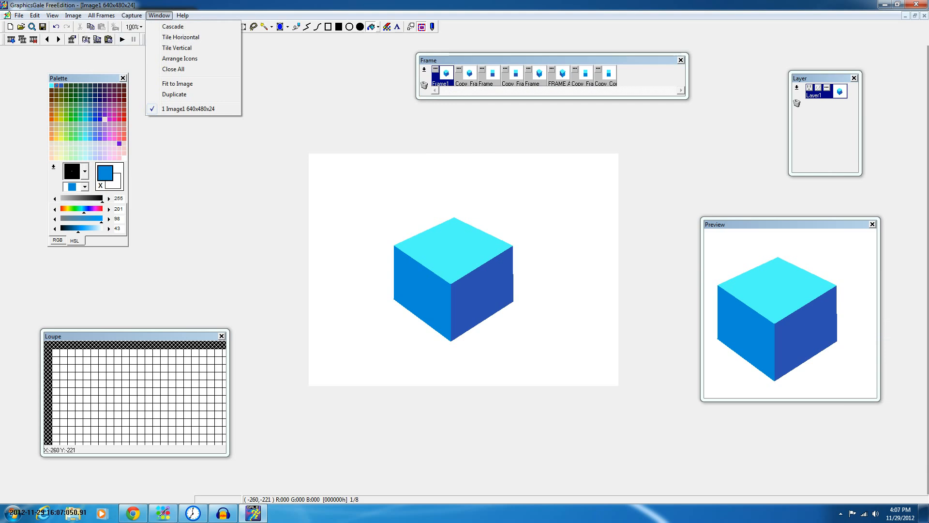
key("Right")
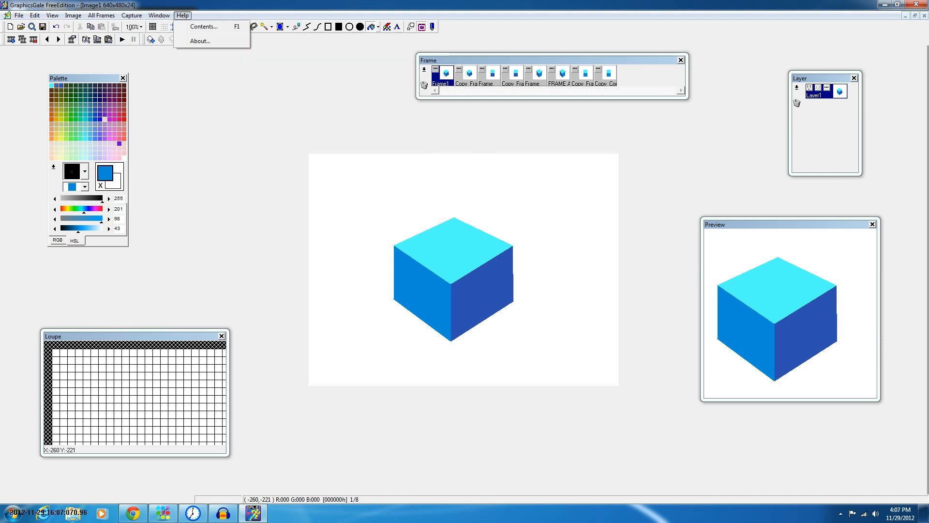
key("Escape")
Step: Duplicate the first cube frame with default properties and move the copy to second place, beside the original
left_click(424, 70)
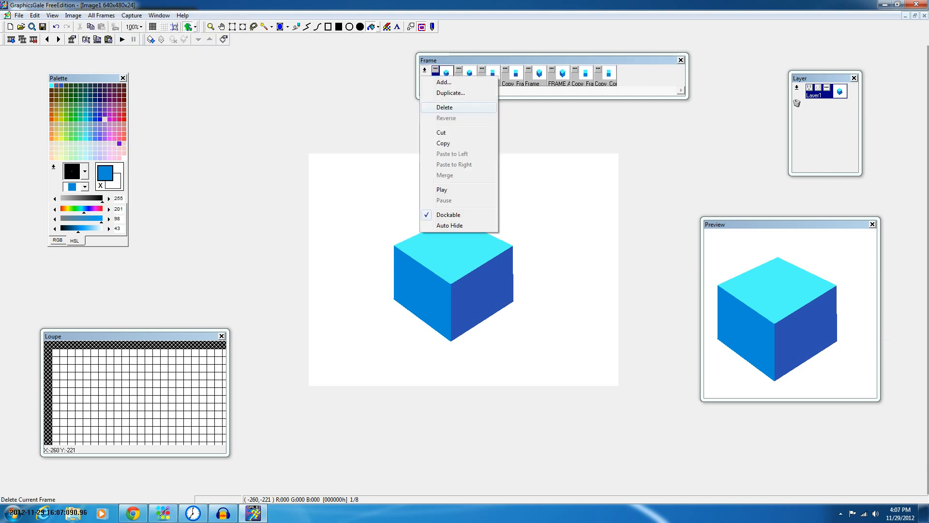
left_click(450, 93)
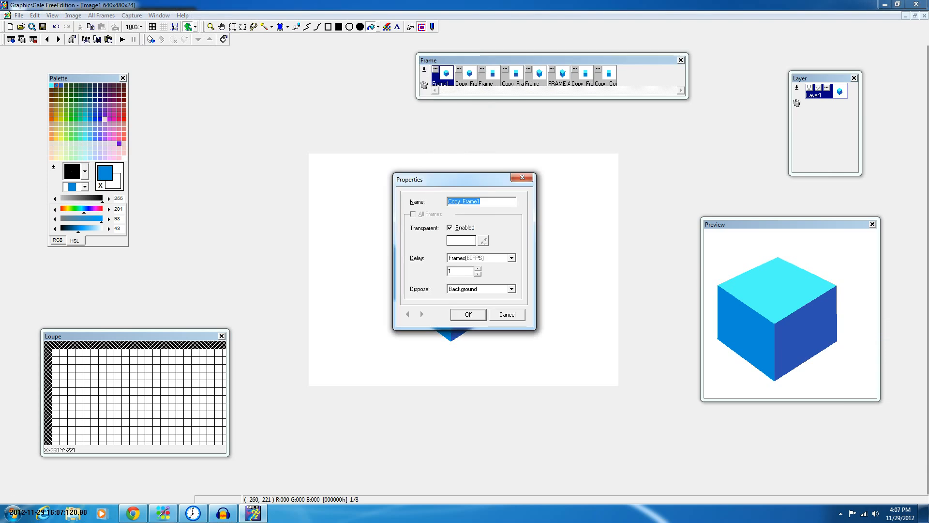
key("Return")
left_click_drag(631, 75, 468, 75)
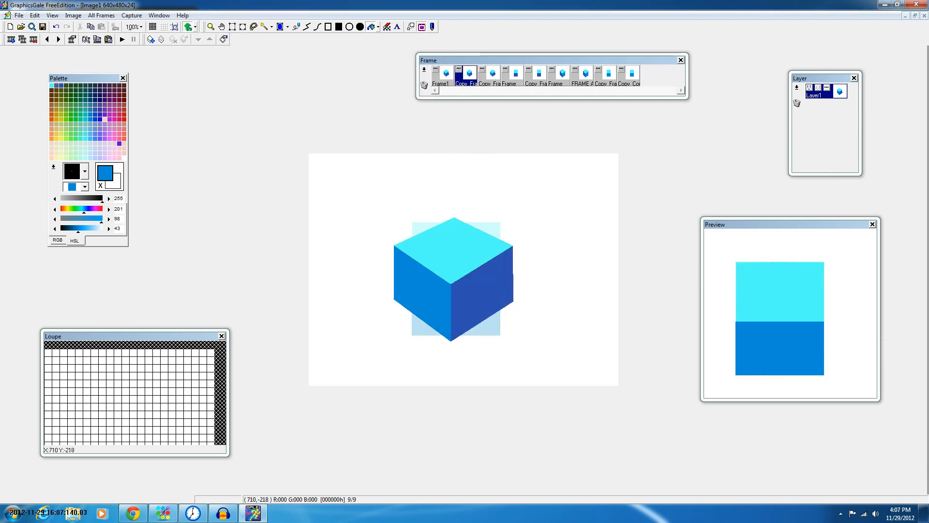
Step: Duplicate the fourth frame, the flat view with the dark blue lower face, and move the copy beside the original
left_click(513, 75)
left_click(425, 70)
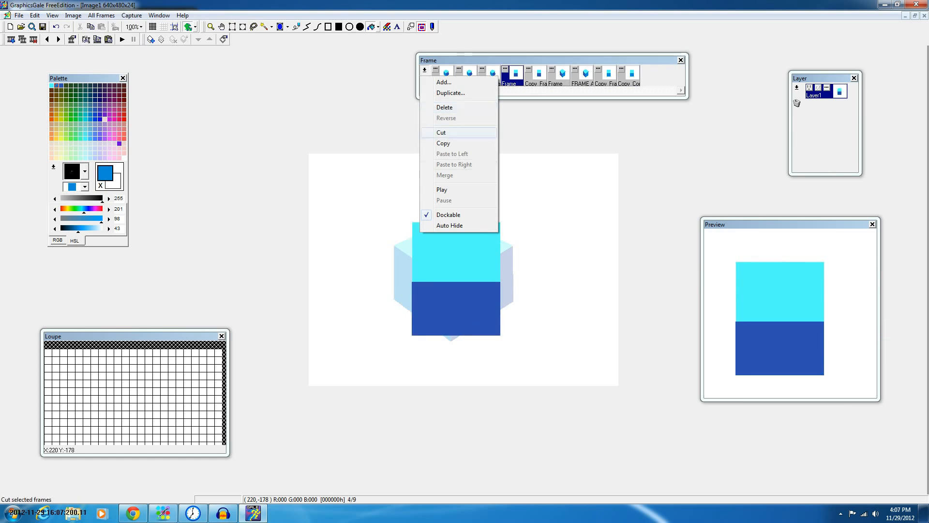
key("Return")
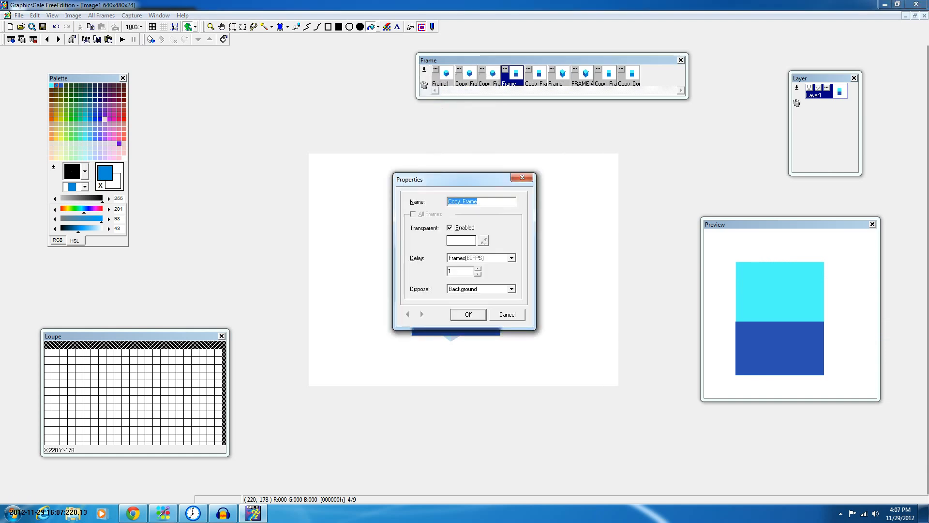
key("Return")
left_click_drag(653, 75, 513, 75)
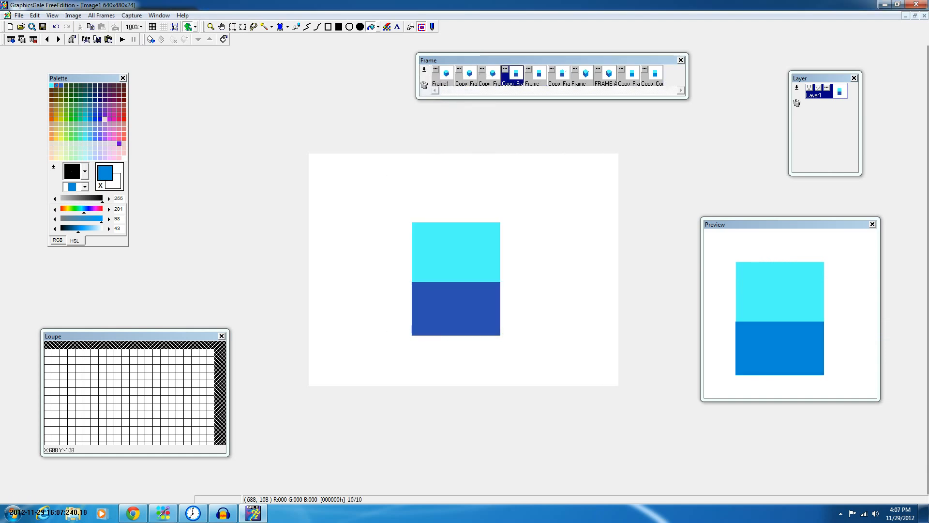
Step: Duplicate the seventh frame, the cube with the dark blue left face, and move the copy beside the original
left_click(585, 75)
right_click(421, 76)
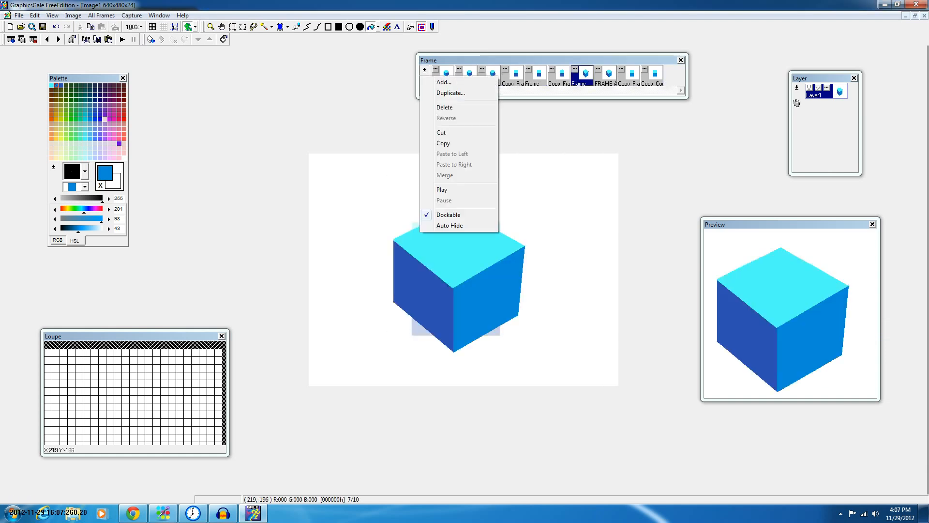
left_click(450, 93)
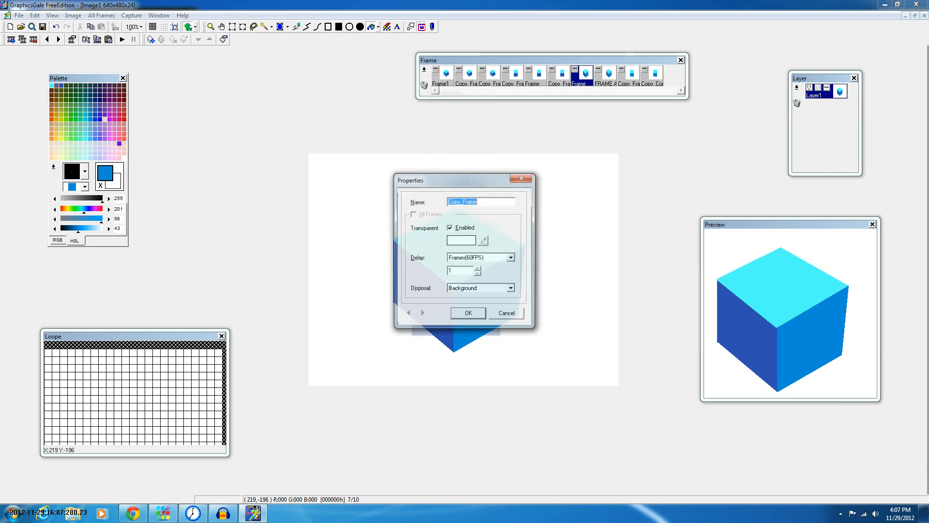
key("Return")
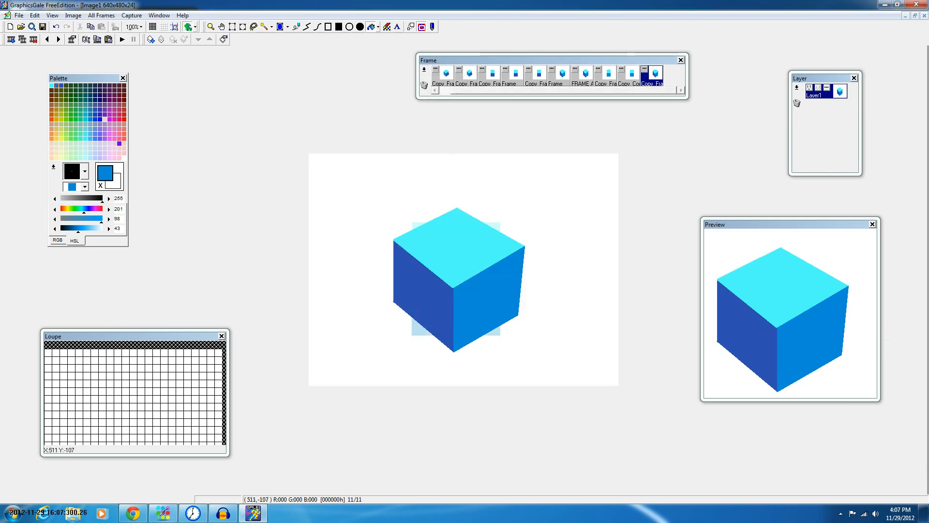
left_click_drag(653, 75, 583, 75)
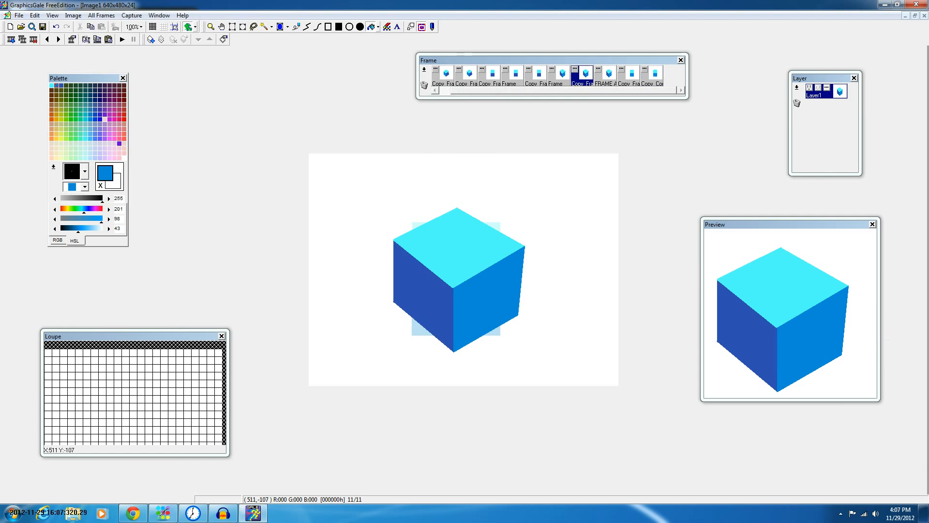
Step: Duplicate the tenth frame, the flat view with the medium blue lower face, as the last frame with default properties
left_click(630, 75)
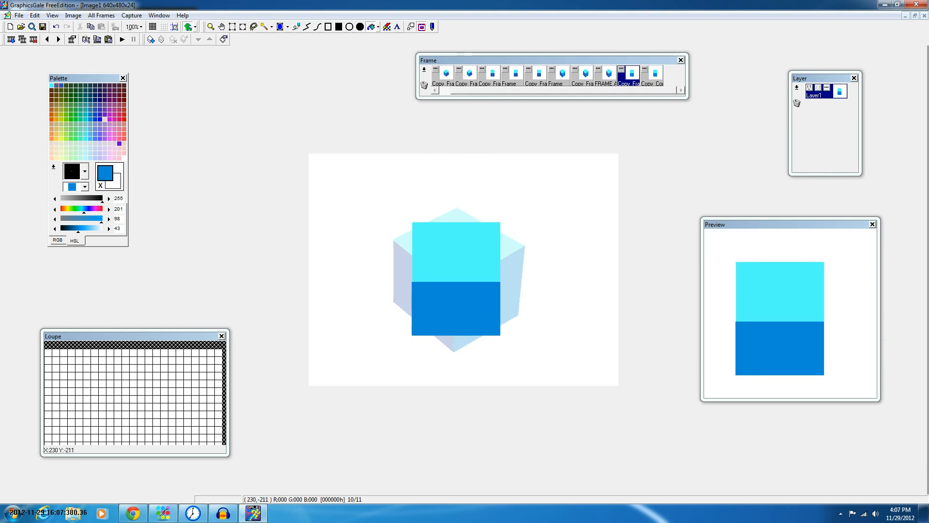
left_click(425, 70)
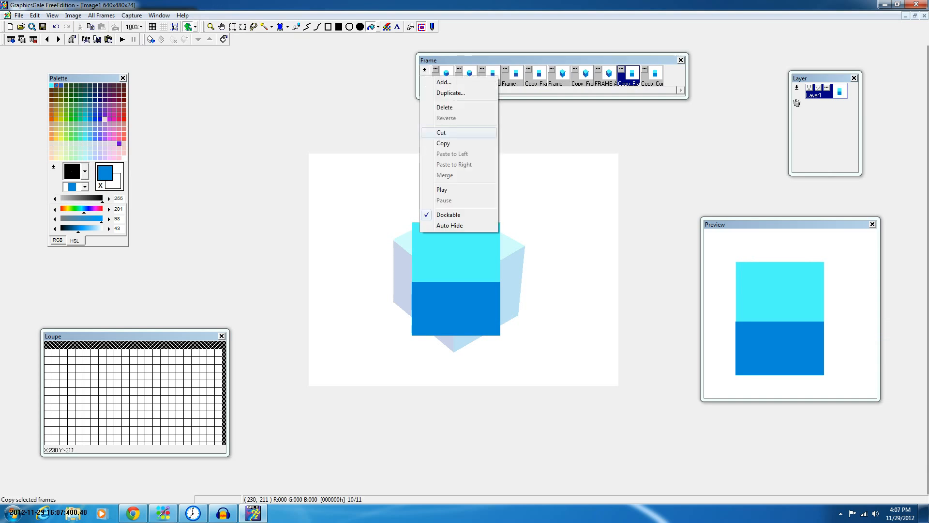
left_click(450, 93)
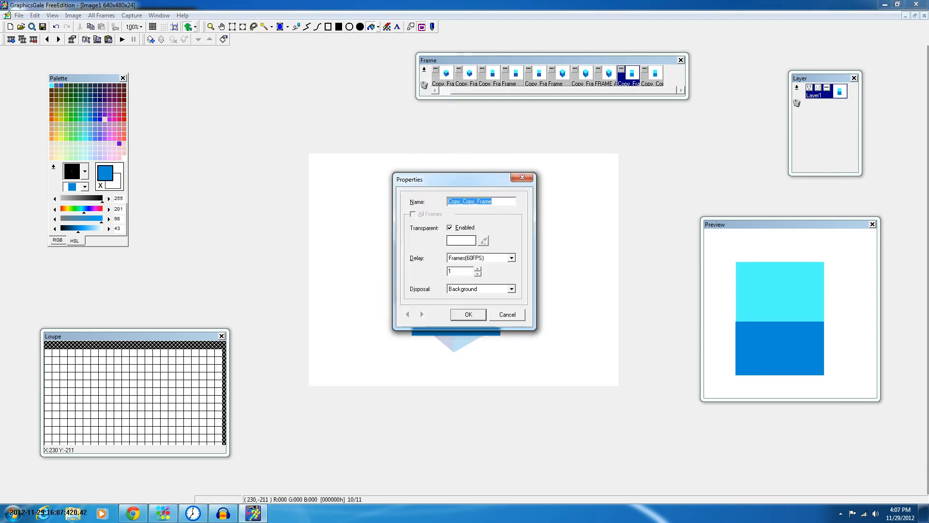
key("Return")
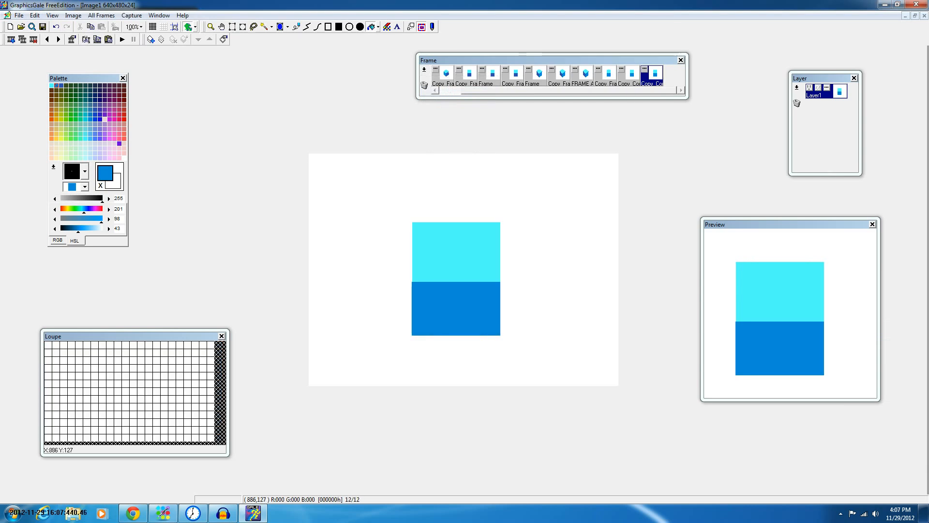
Step: Play the extended animation in the preview at the Slowest speed and browse the frames while it runs
right_click(769, 265)
left_click(790, 406)
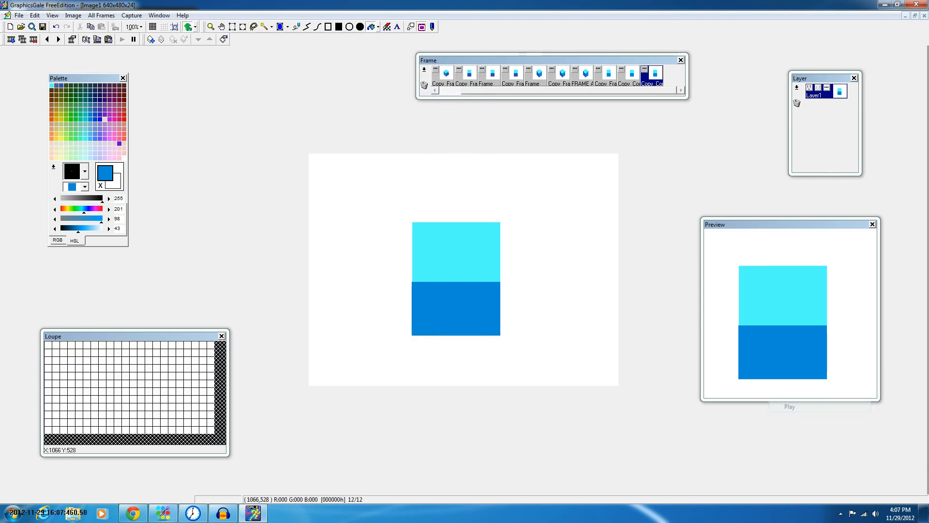
right_click(809, 344)
left_click(837, 242)
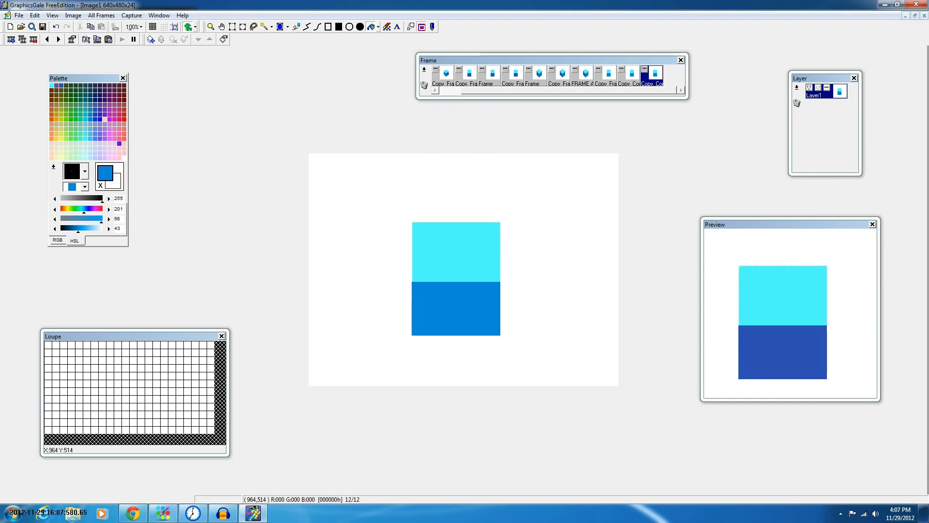
left_click(445, 75)
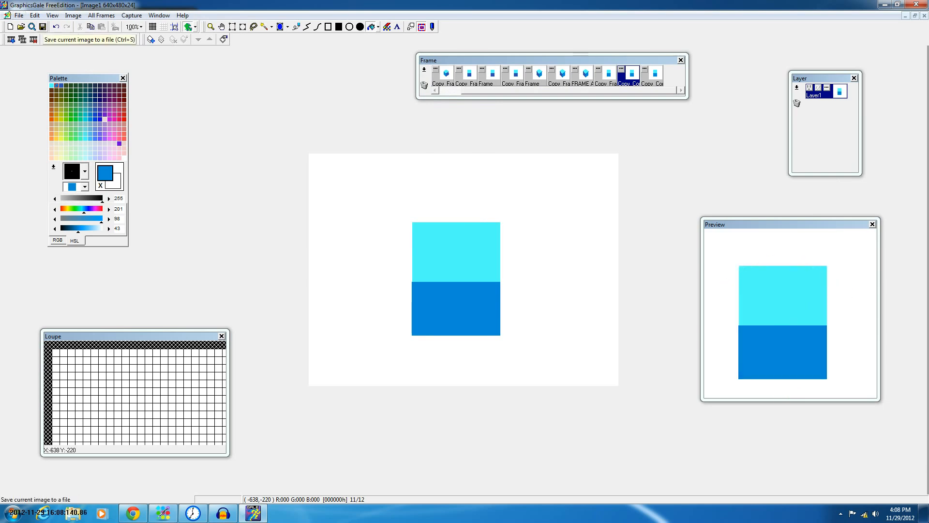
Step: Save the animation under the file name cube in Gale (*.gal) format in the GraphicsGale FreeEdition folder
left_click(18, 15)
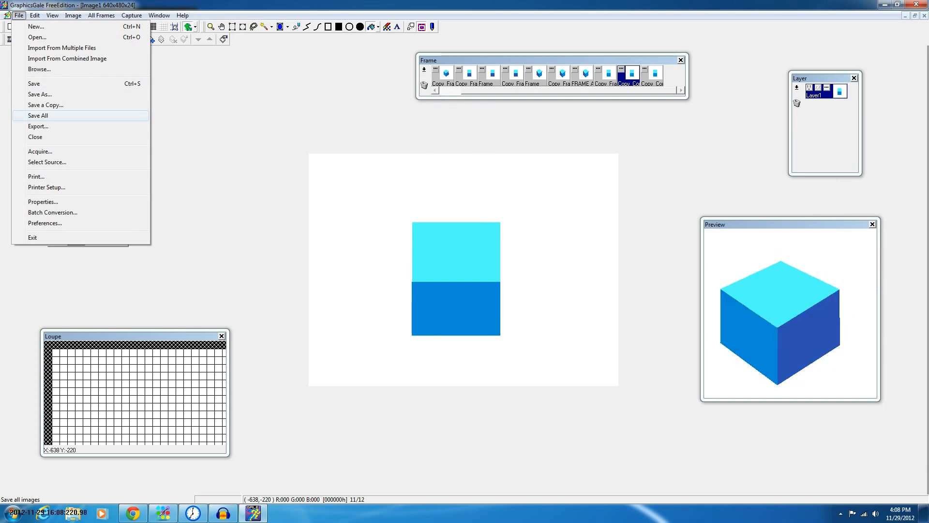
key("Up")
key("Up")
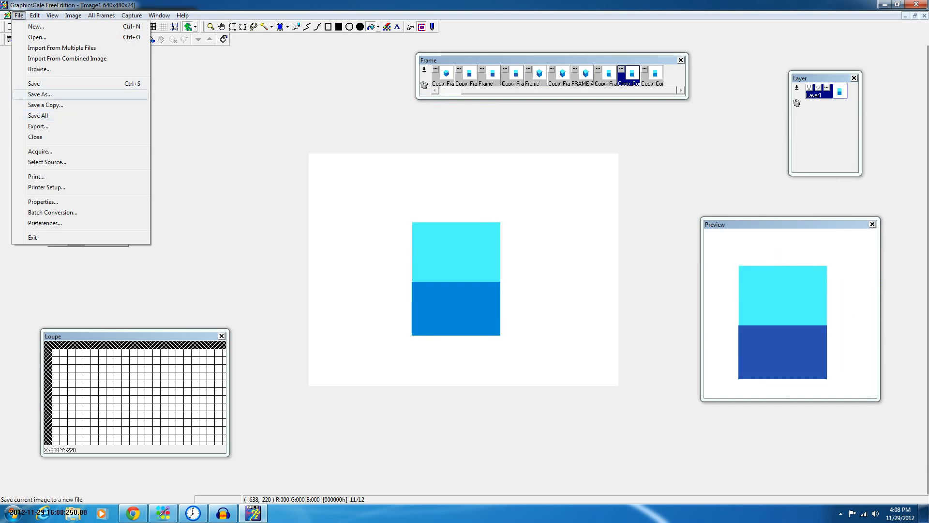
key("Return")
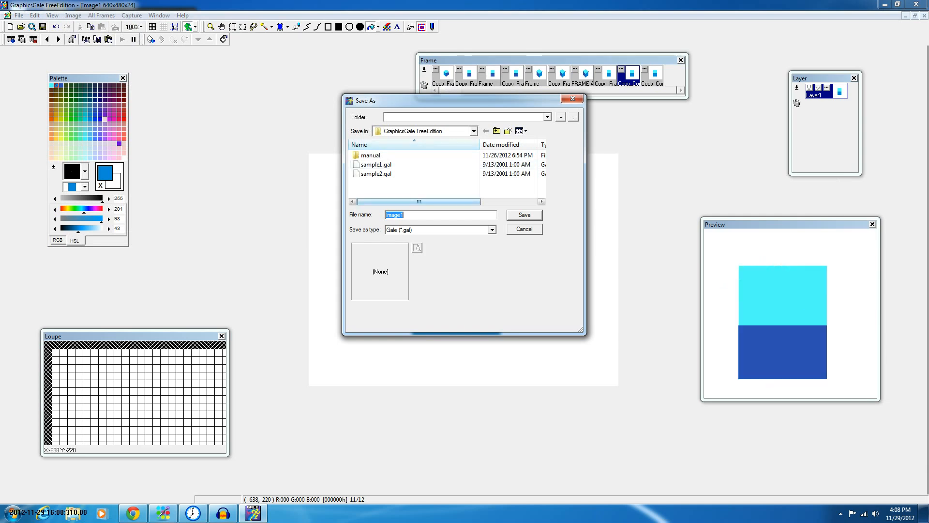
left_click(492, 230)
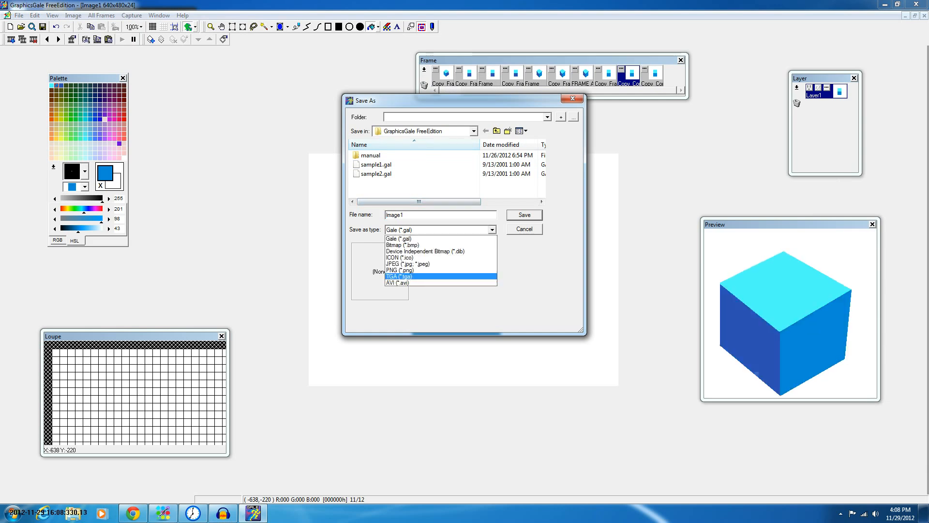
key("Escape")
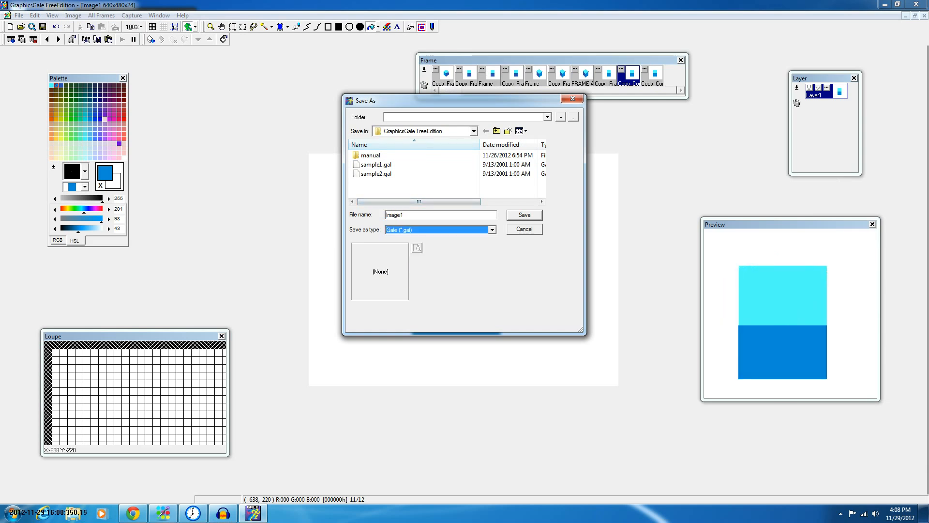
key("shift+Tab")
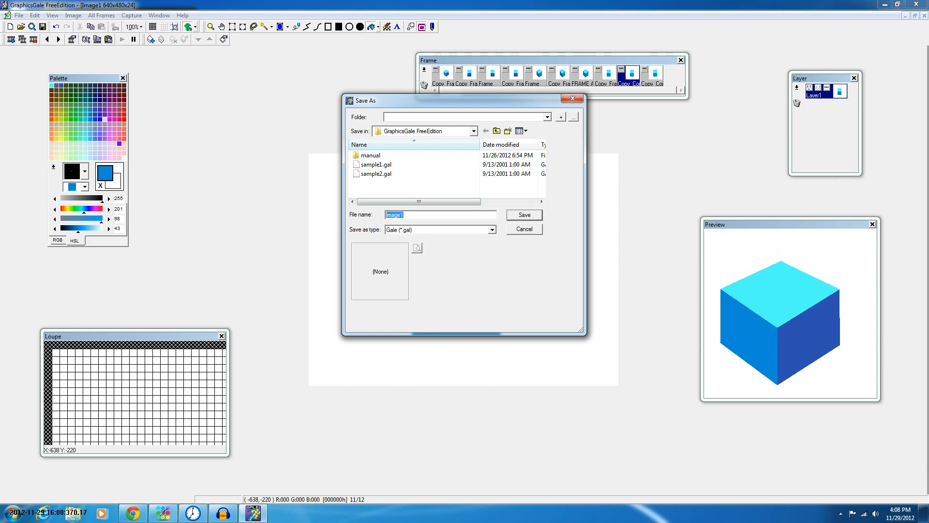
type("cube")
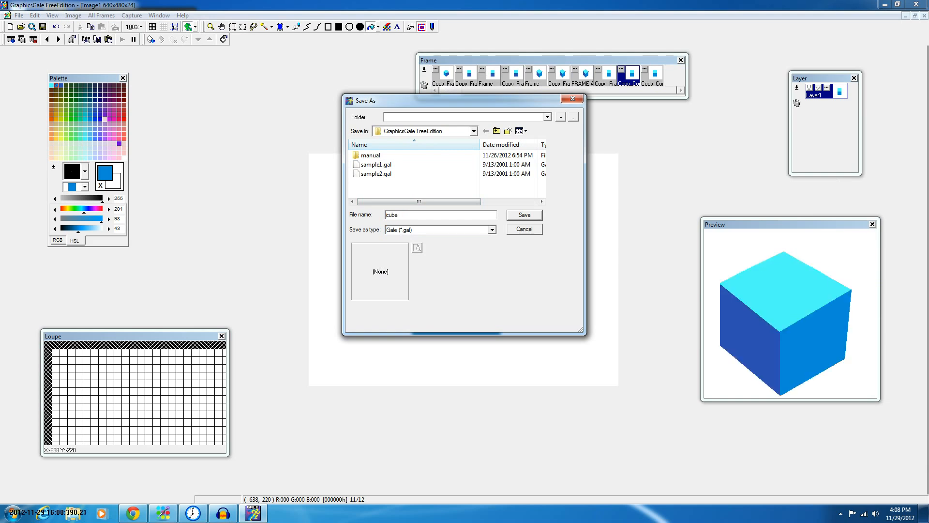
key("Return")
Step: Set up an export of the frames as multiple files with the PNG file type
left_click(18, 16)
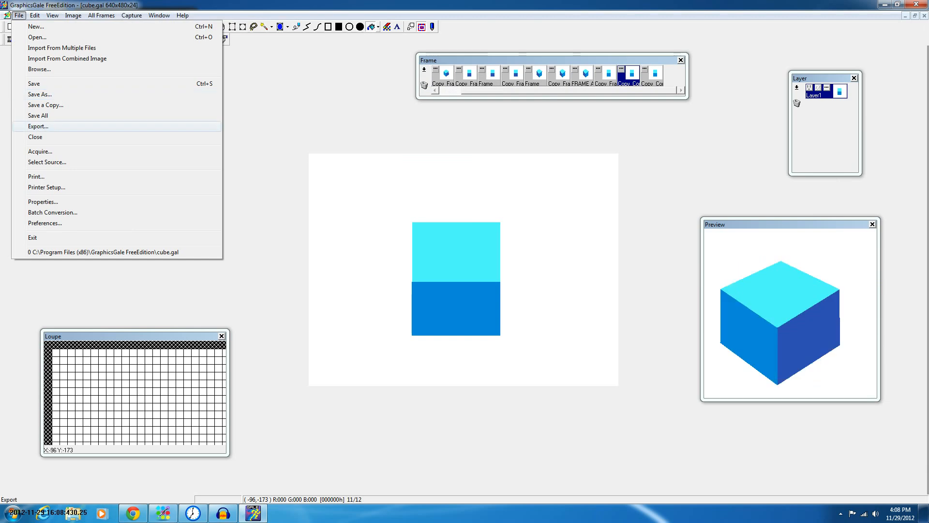
key("Return")
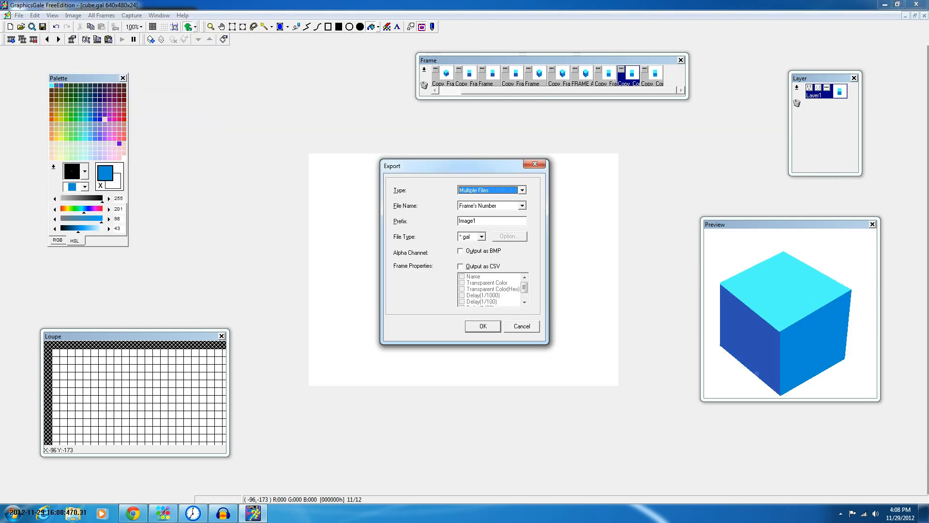
left_click(482, 237)
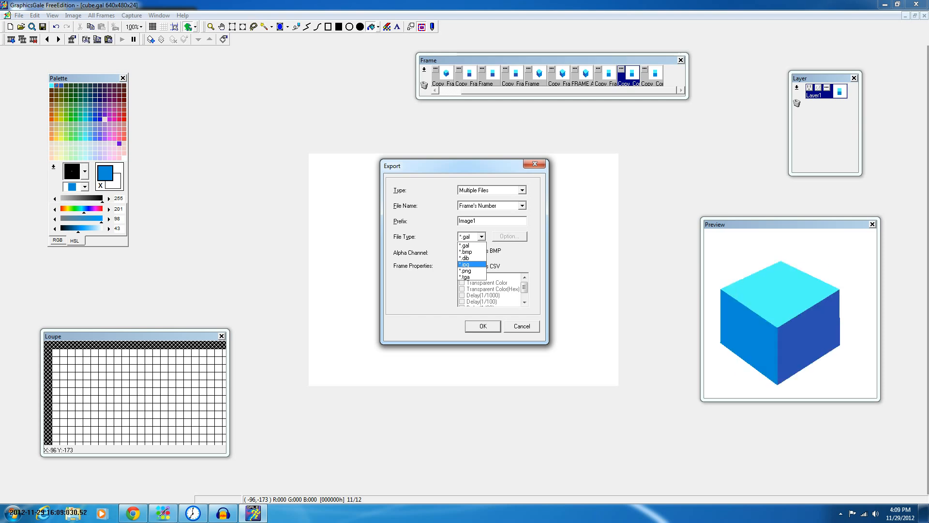
left_click(466, 271)
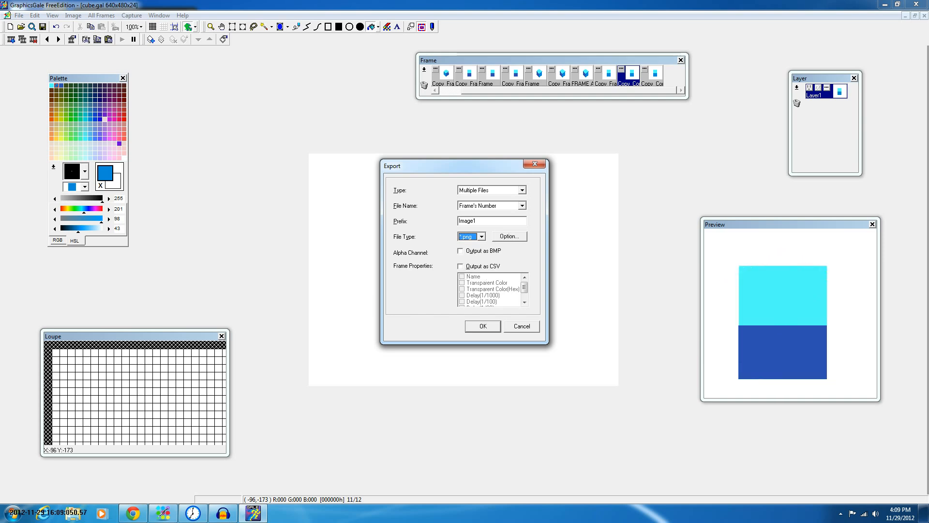
left_click(523, 191)
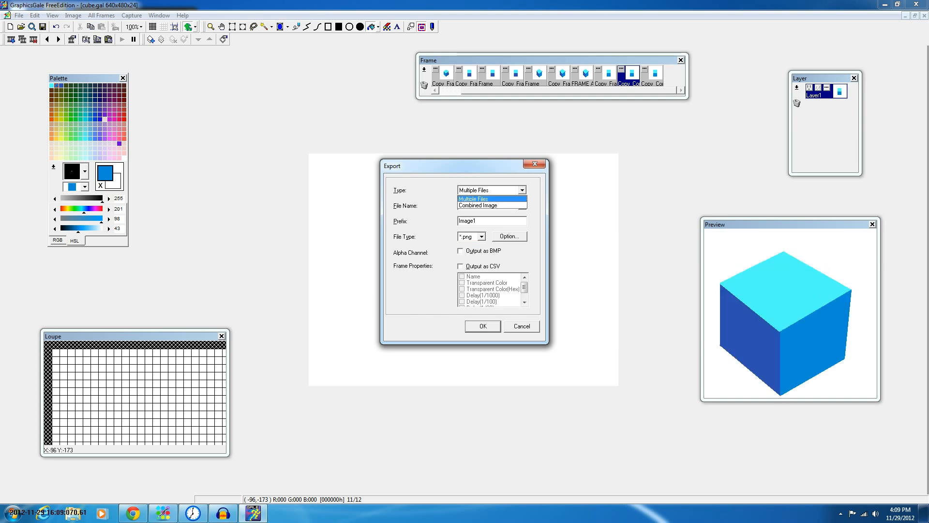
left_click(479, 205)
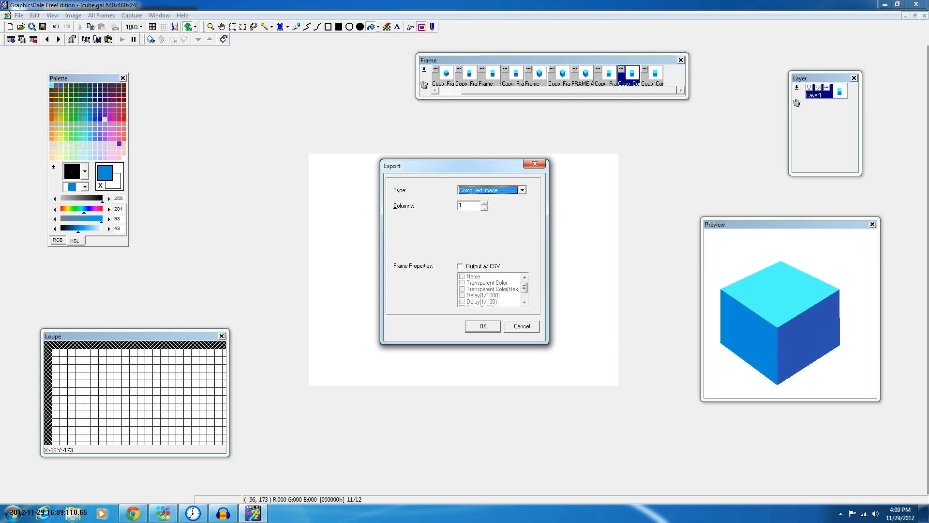
left_click(523, 190)
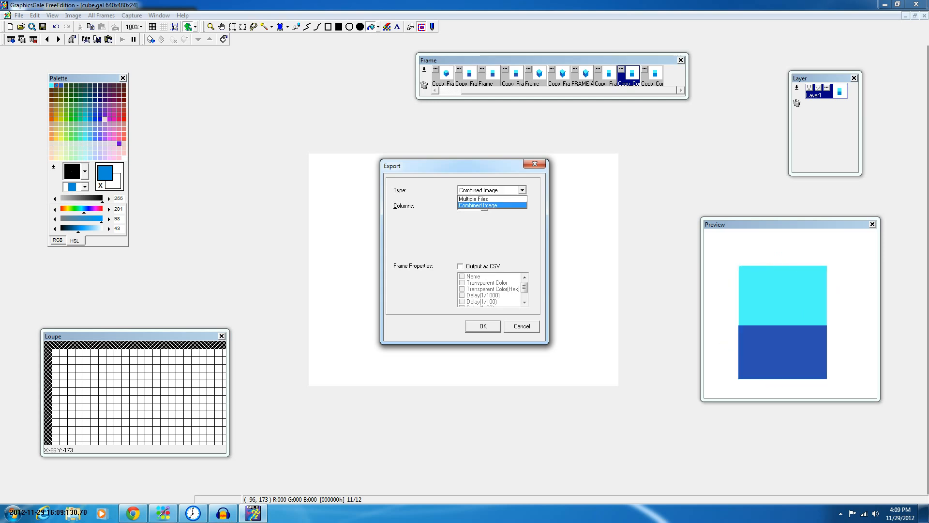
left_click(484, 199)
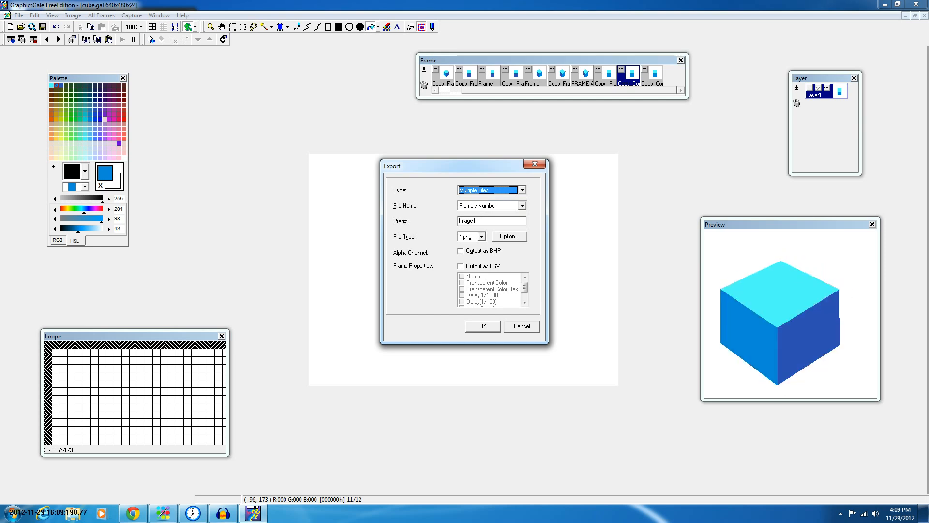
Step: Name the exported files by frame's number with the prefix CUBE and export them to the GraphicsGale FreeEdition folder
left_click(522, 206)
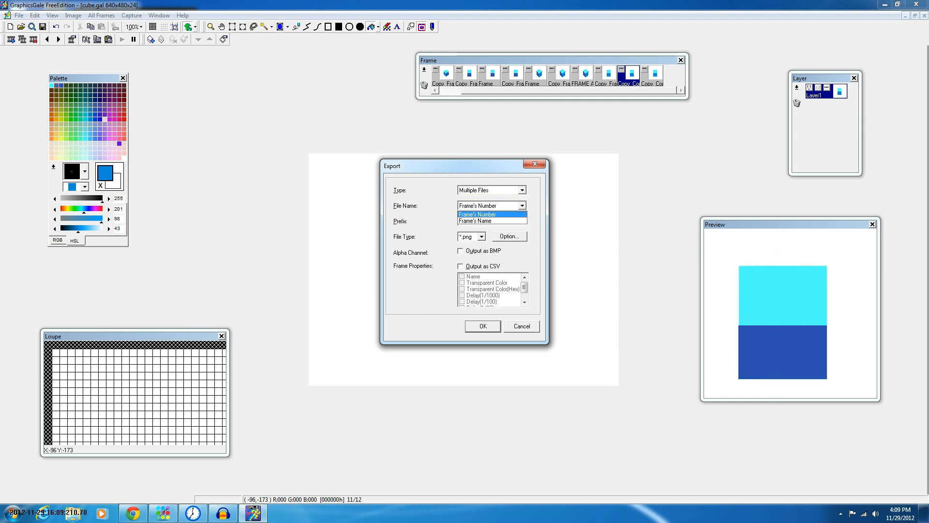
left_click(493, 214)
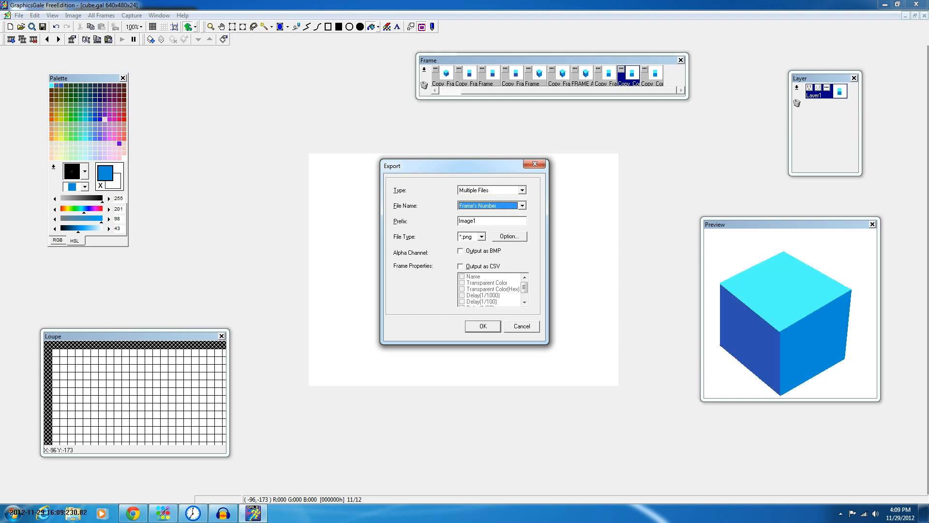
key("Tab")
type("CU")
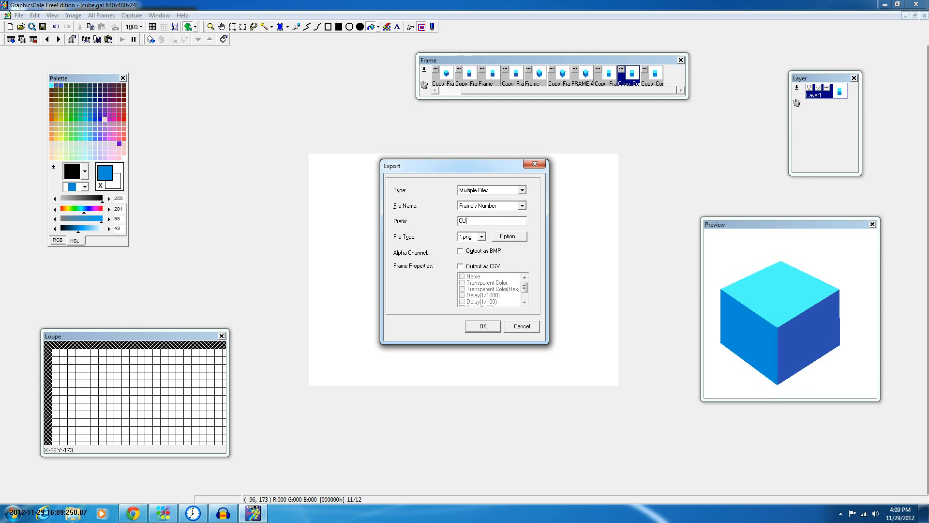
type("BE")
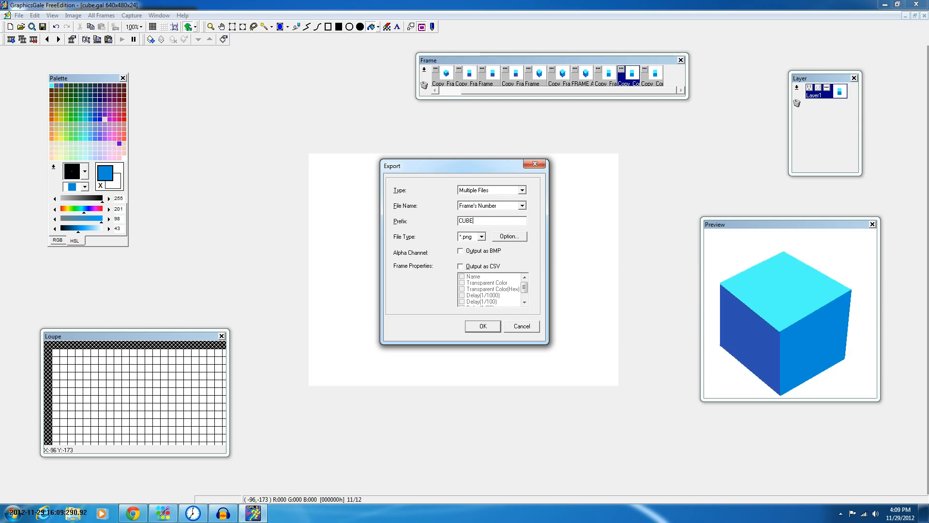
key("Return")
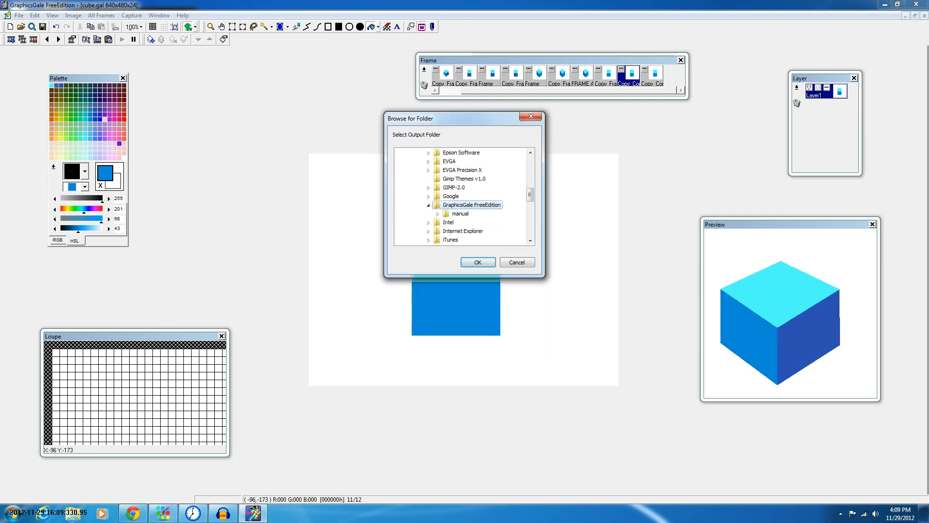
key("Return")
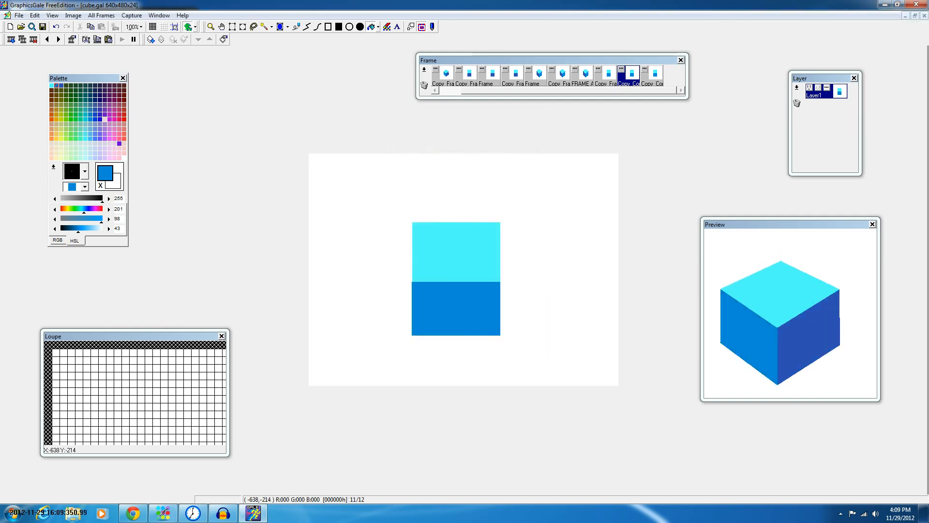
Step: Set up a second export of the animation as a combined image with 1 column
left_click(19, 16)
left_click(37, 127)
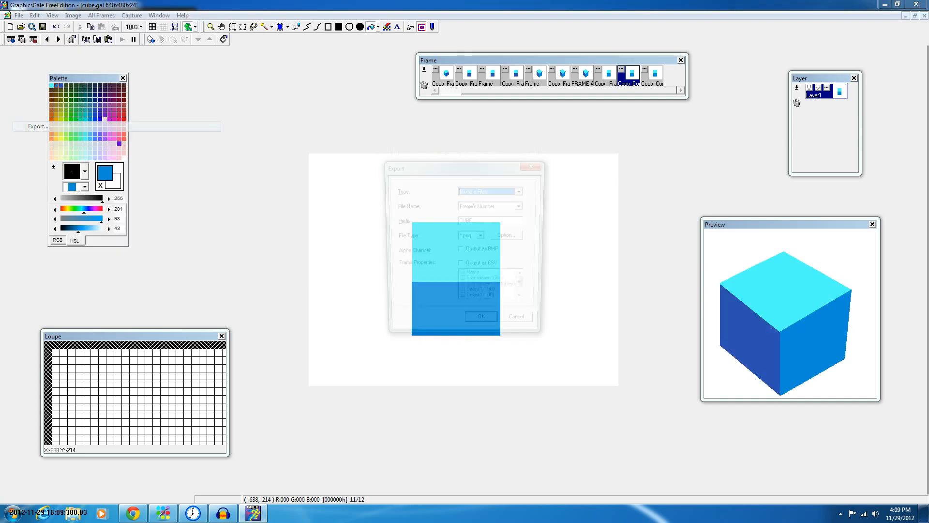
left_click(522, 191)
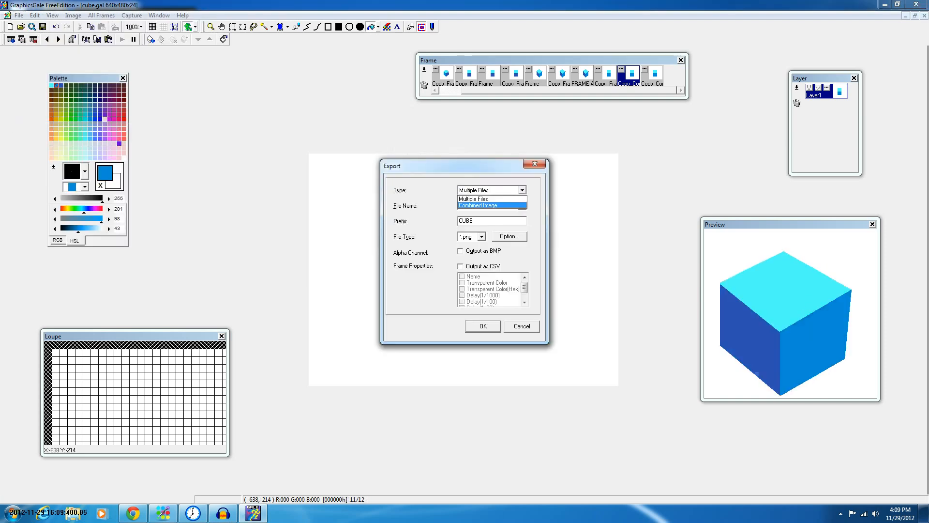
left_click(478, 205)
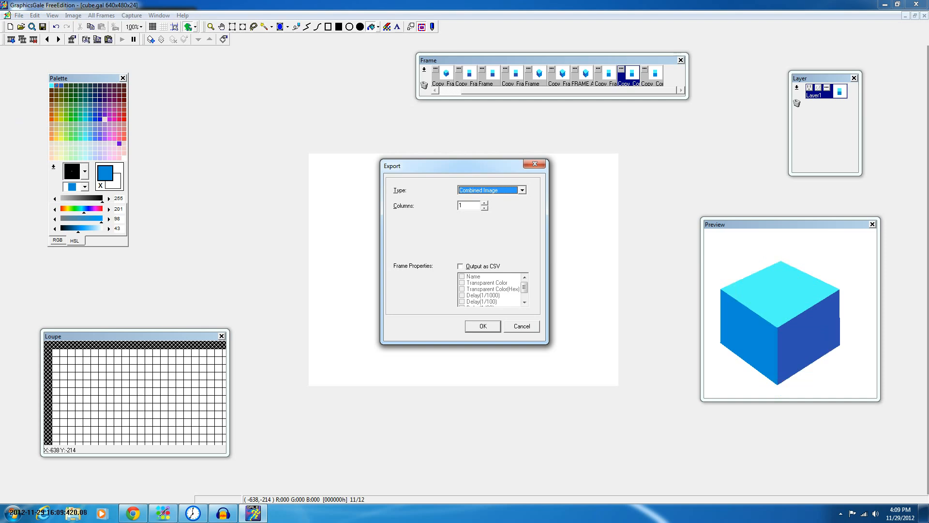
left_click(485, 203)
left_click(485, 208)
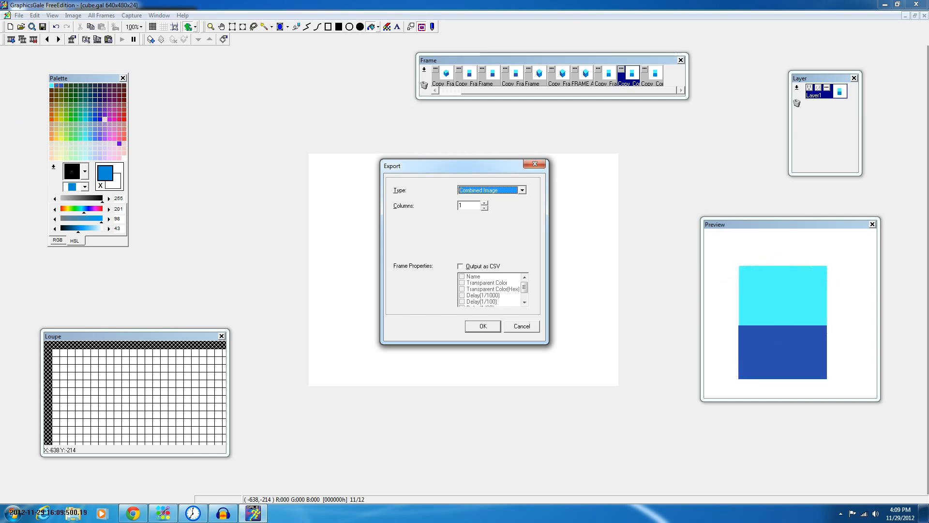
left_click(485, 203)
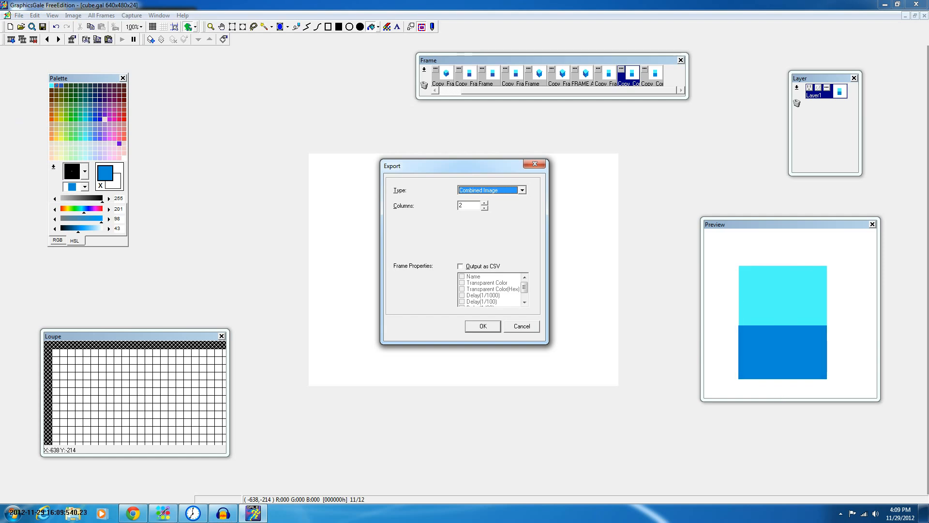
left_click(485, 208)
Step: Save the combined image as cube.png in PNG format in the GraphicsGale FreeEdition folder
key("Return")
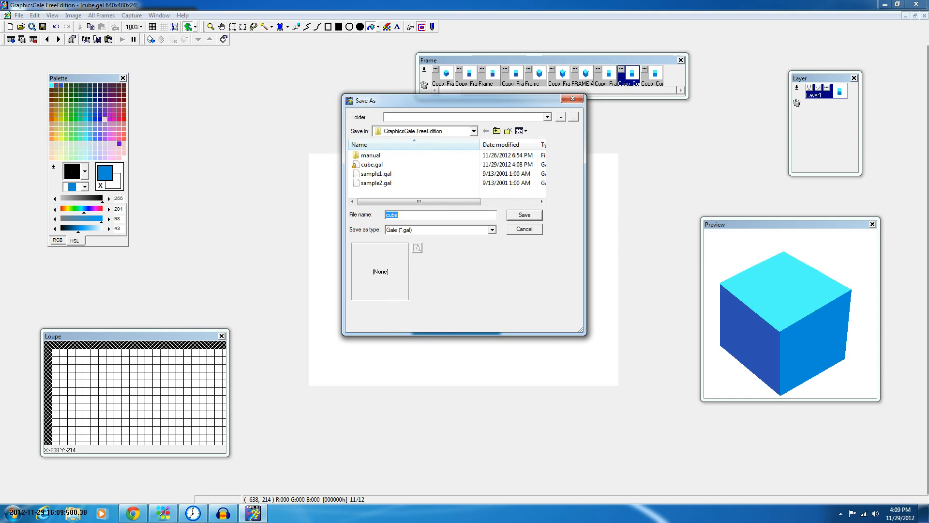
left_click(493, 230)
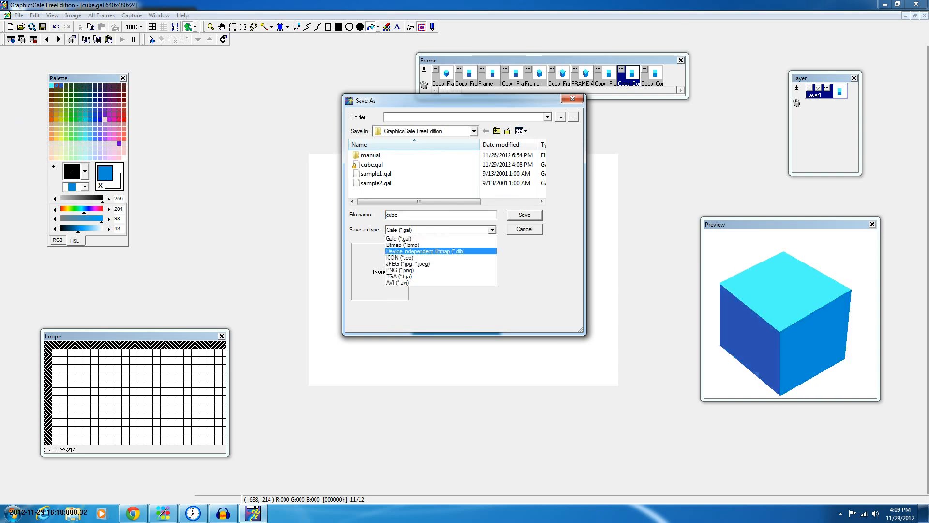
left_click(426, 270)
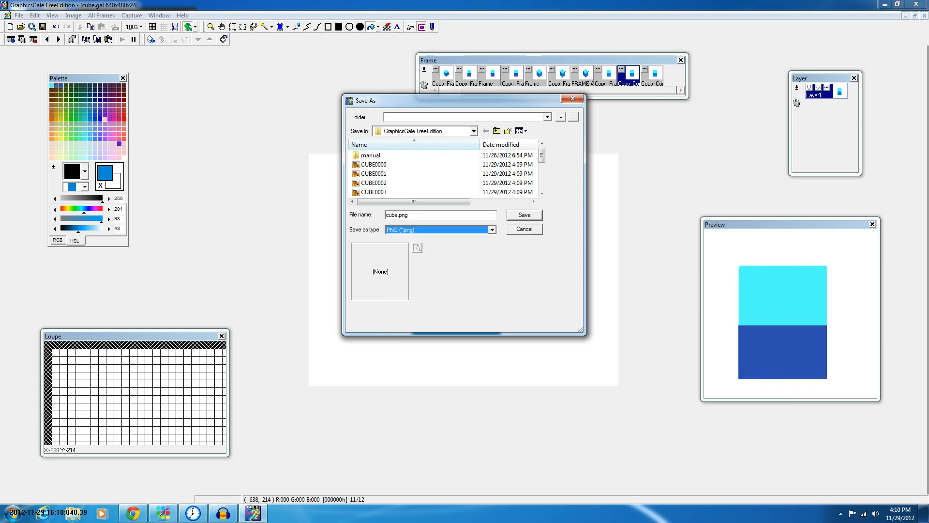
key("Return")
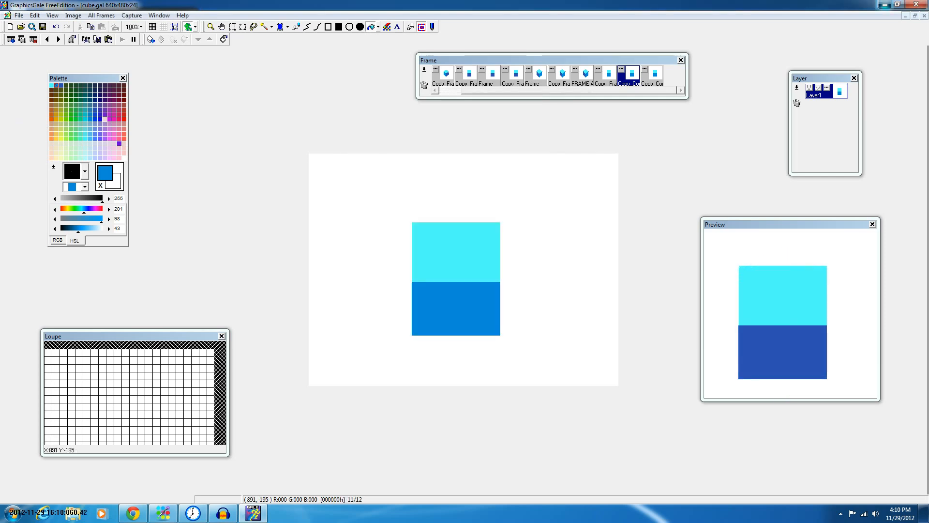
Step: Switch to Windows Explorer and browse to the GraphicsGale FreeEdition folder in Program Files (x86) on drive C
left_click(885, 5)
key("super")
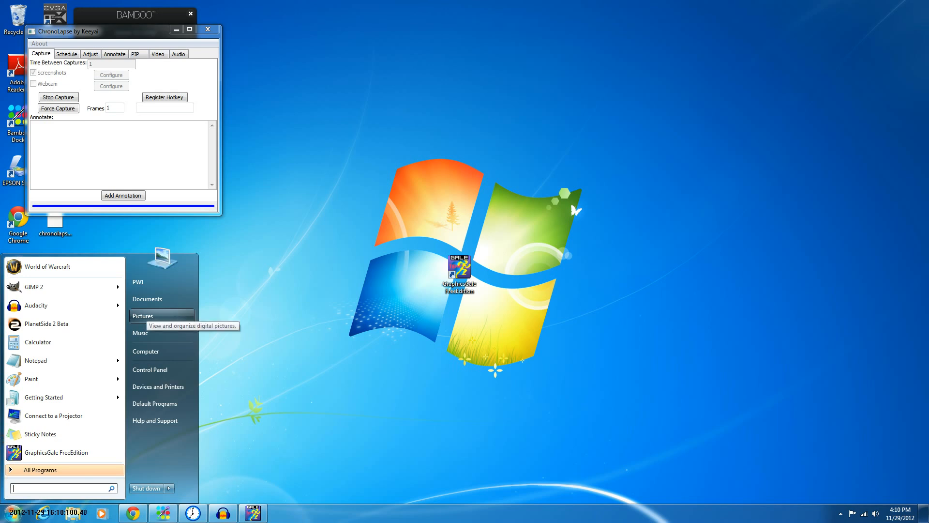
left_click(40, 470)
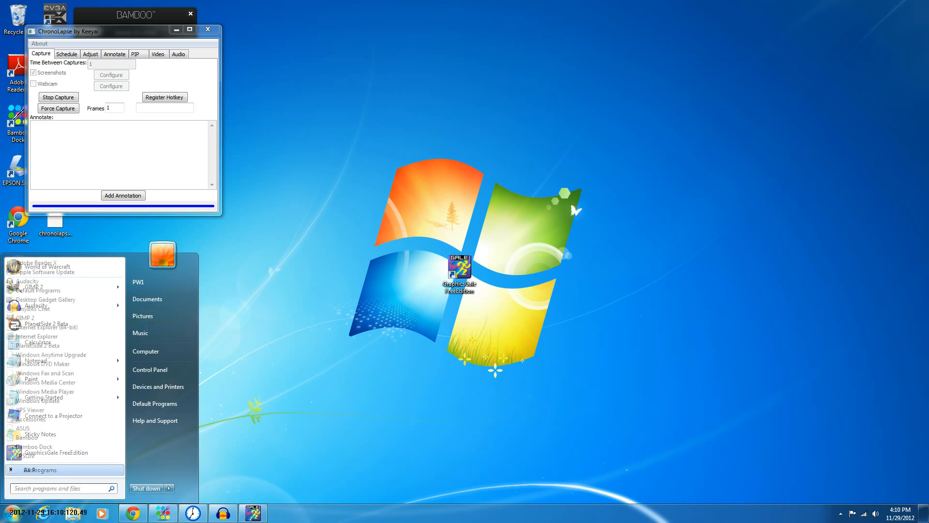
left_click(139, 282)
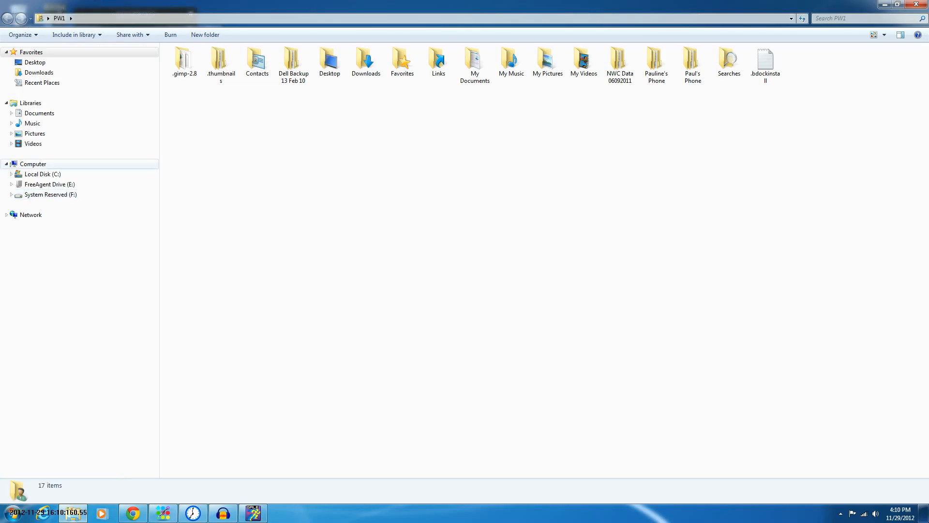
left_click(42, 175)
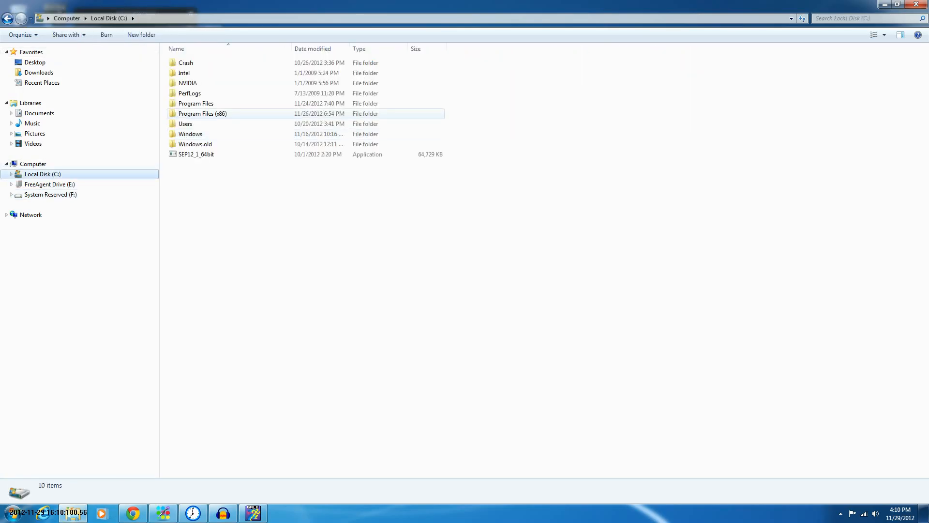
double_click(196, 104)
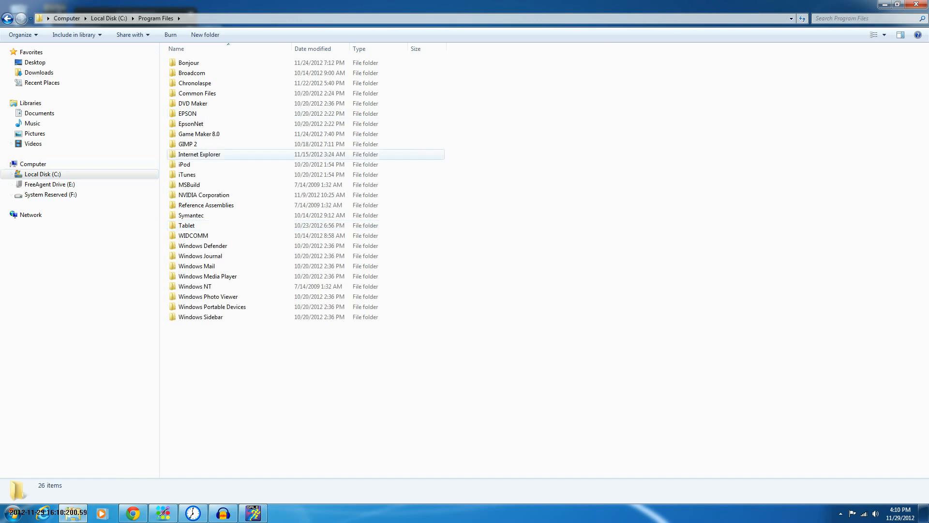
key("BackSpace")
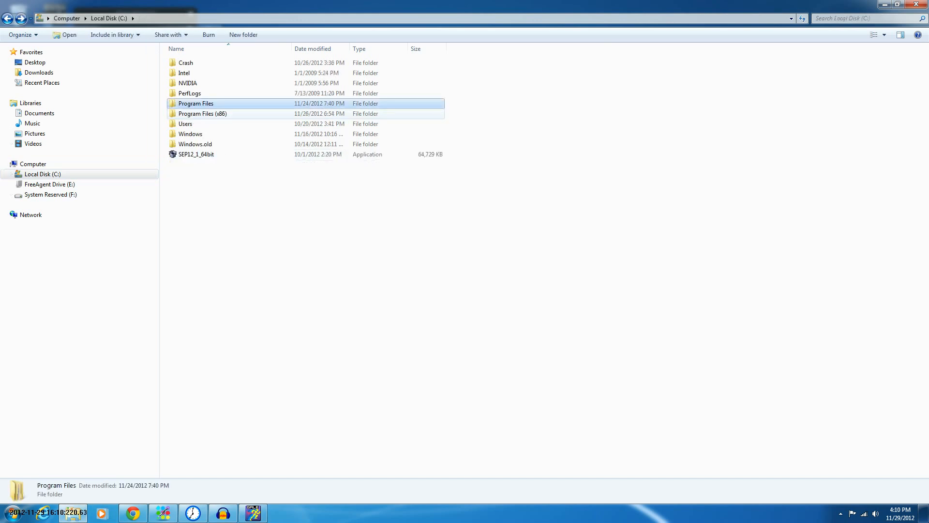
double_click(202, 114)
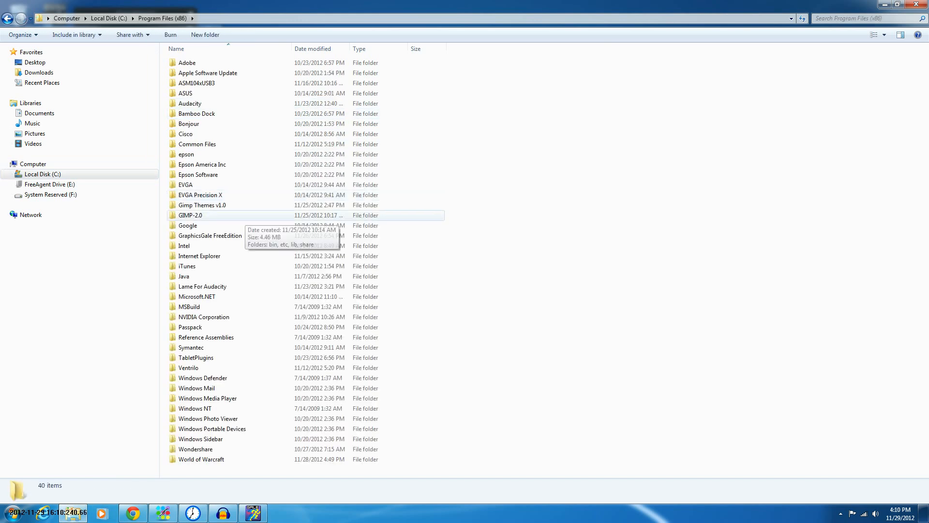
double_click(210, 235)
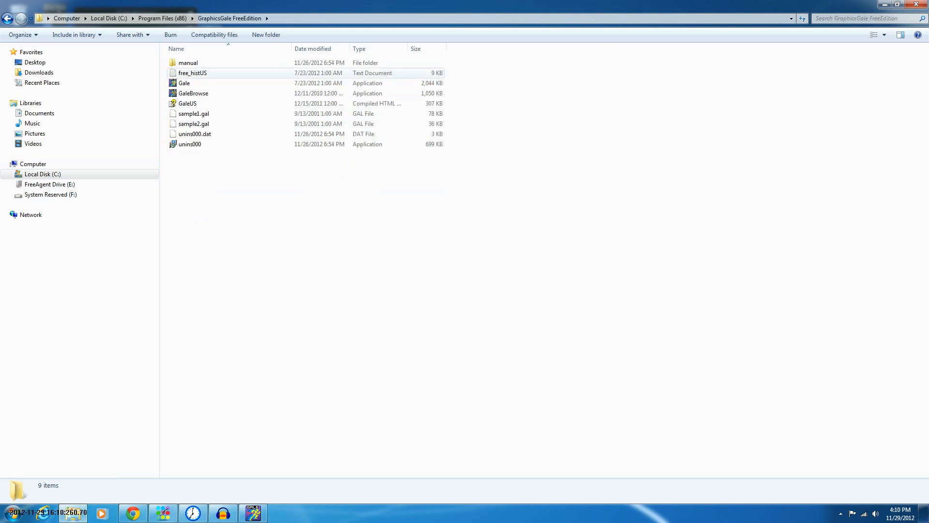
Step: Check the manual subfolder for the exported files and return to the GraphicsGale FreeEdition folder
double_click(189, 63)
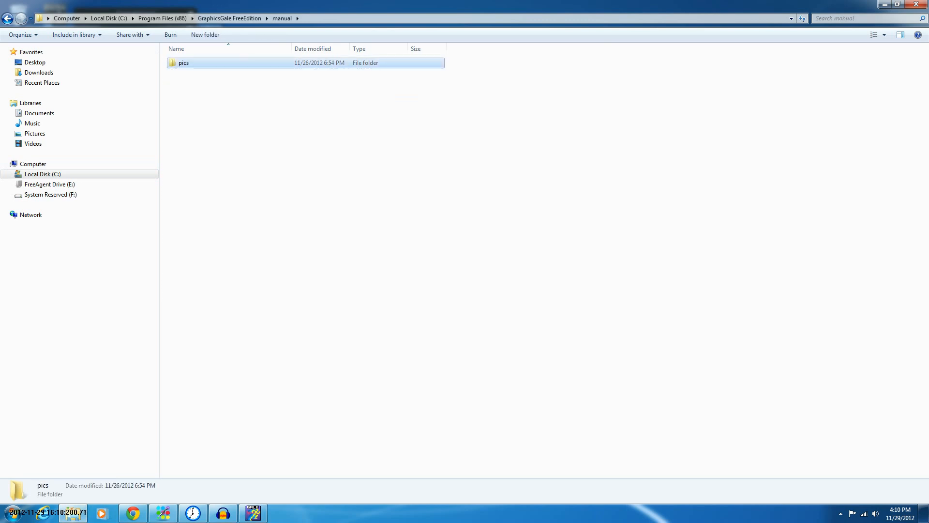
double_click(188, 63)
double_click(8, 19)
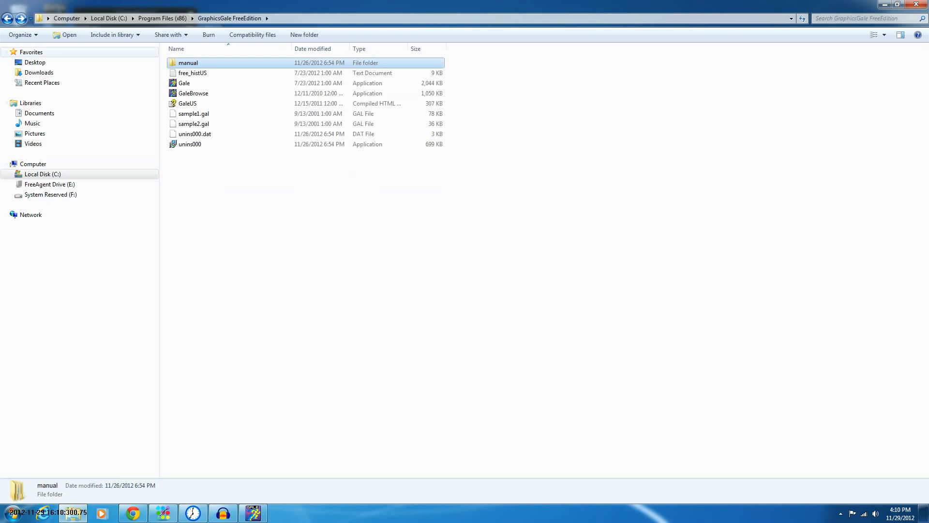
left_click(310, 223)
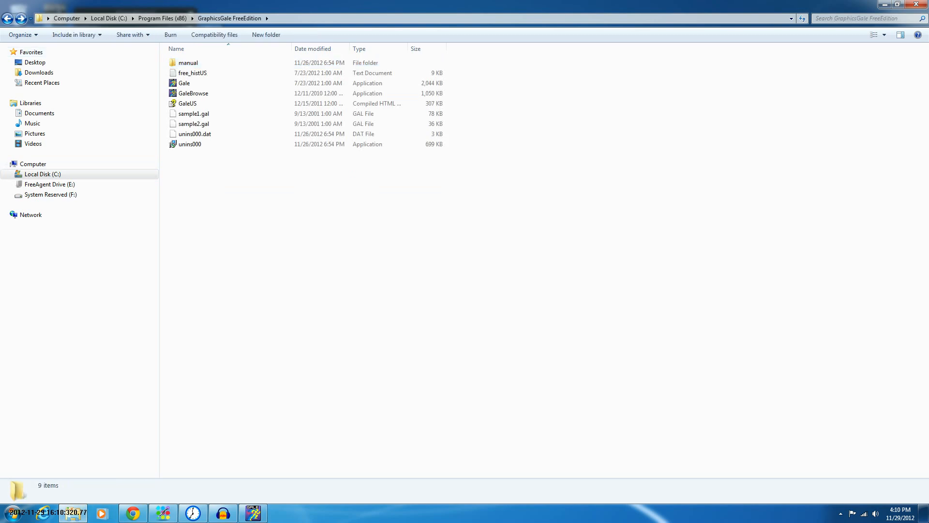
Step: Switch to GraphicsGale, start an import from multiple files and look through the exported cube images in the GraphicsGale FreeEdition folder
left_click(253, 514)
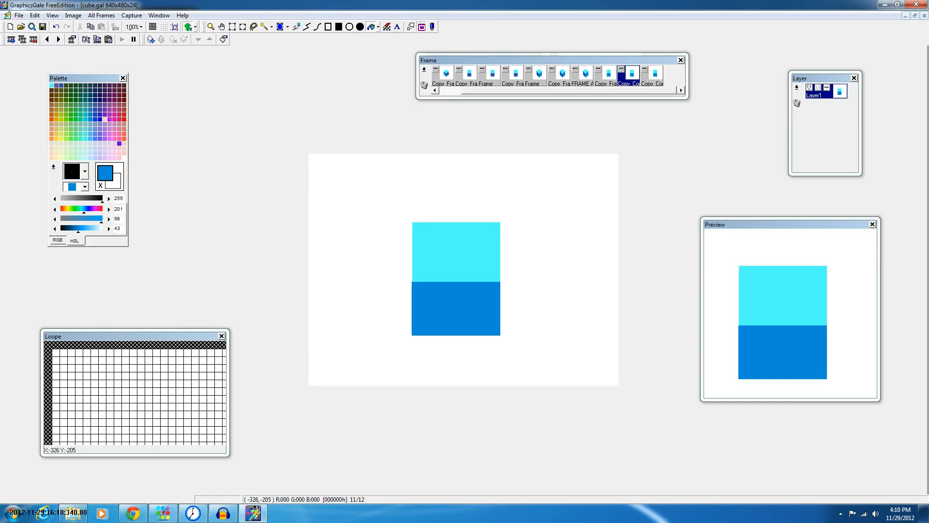
left_click(19, 15)
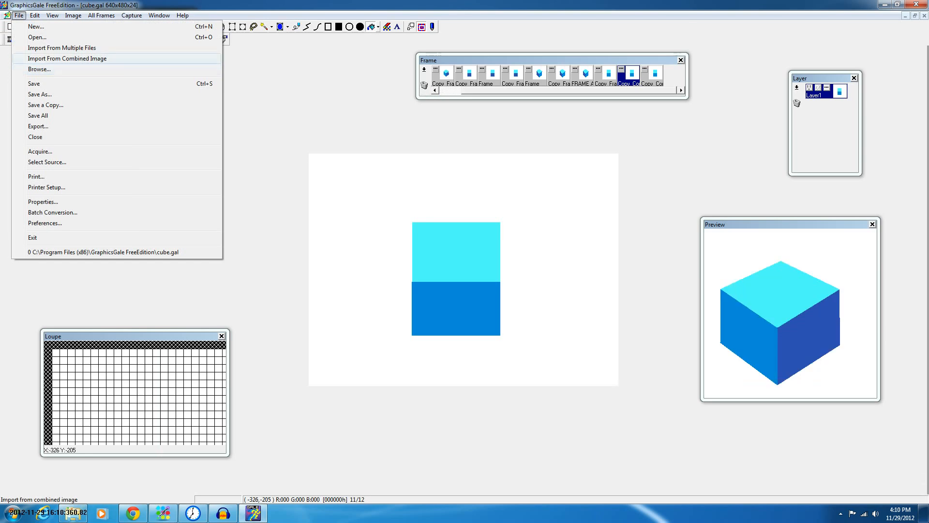
left_click(62, 47)
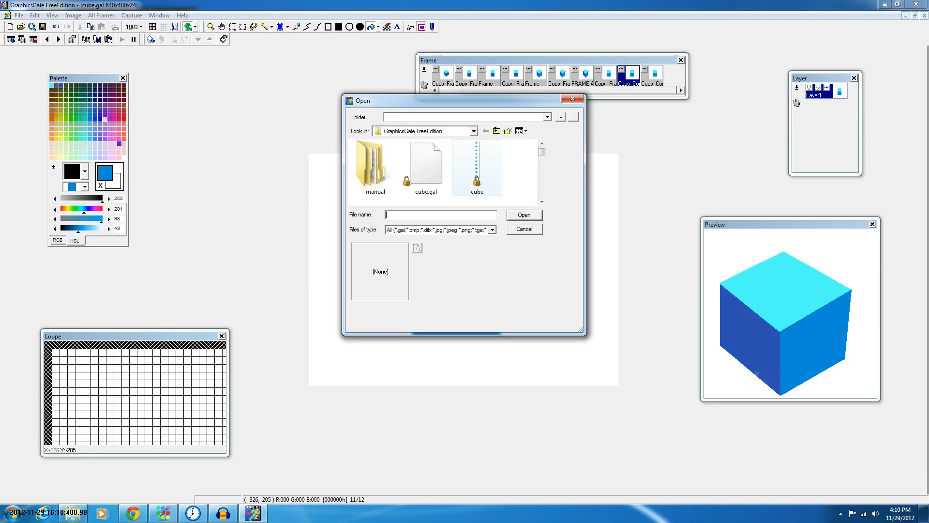
left_click(477, 167)
scroll(477, 167, "down", 1)
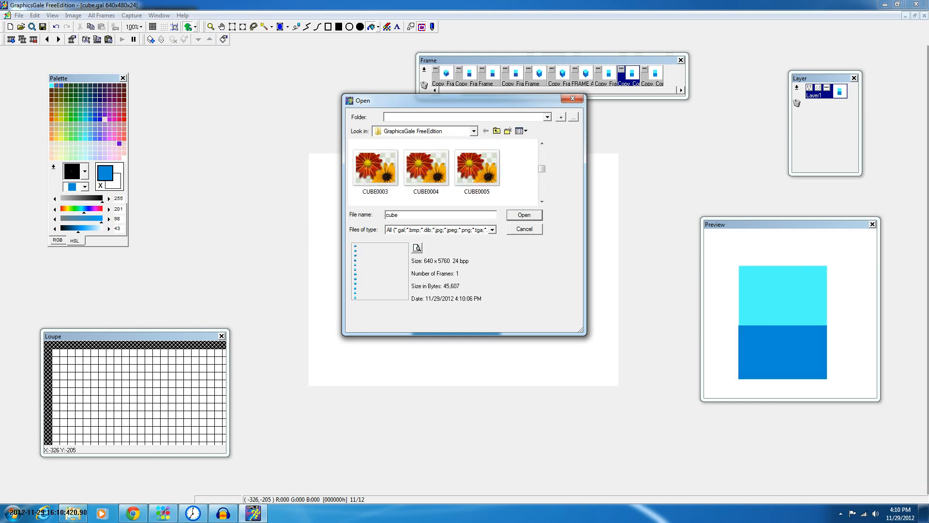
left_click(477, 168)
right_click(484, 178)
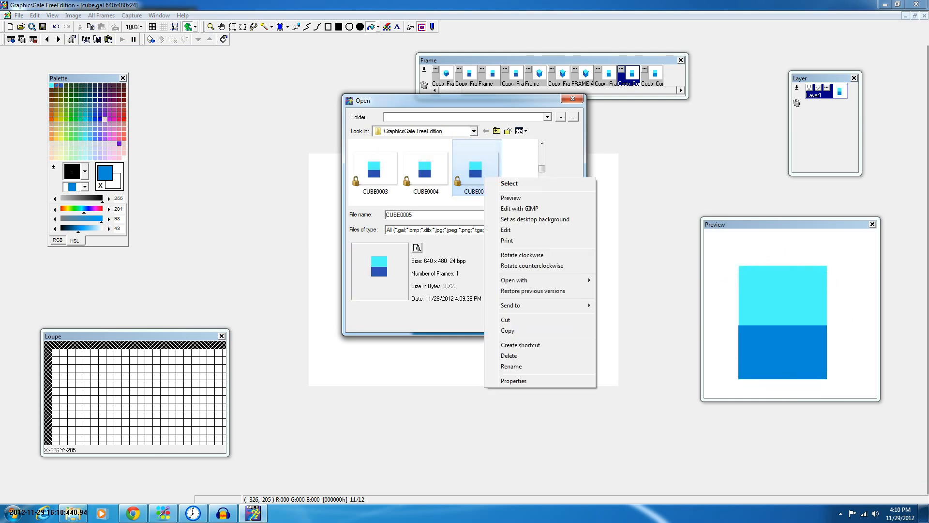
key("Escape")
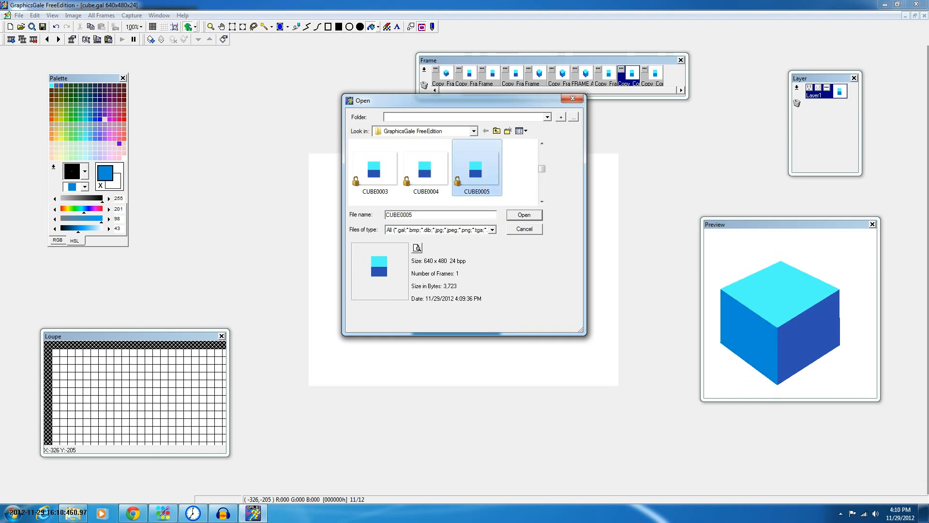
scroll(443, 172, "down", 3)
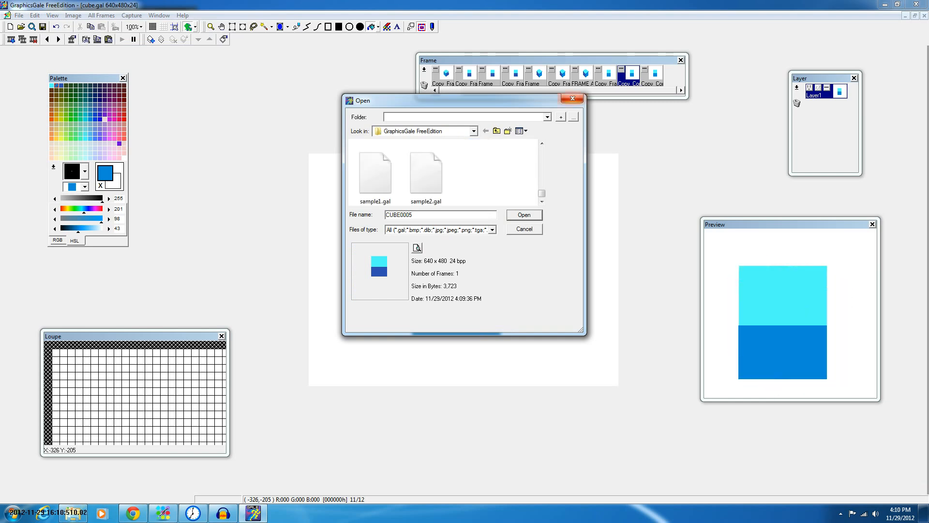
Step: Enlarge the Open dialog to show every file and check the previews of CUBE0000, CUBE0002, CUBE0003 and CUBE0005
left_click_drag(586, 94, 828, 11)
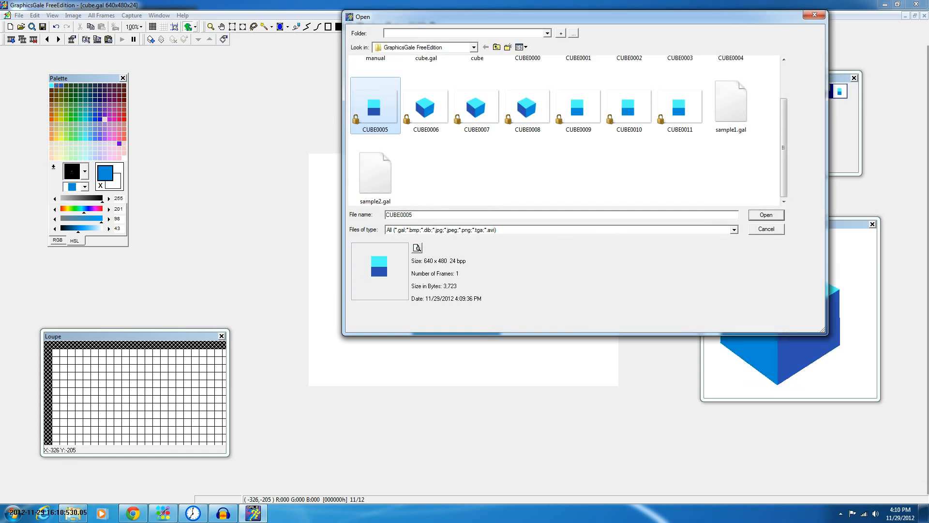
left_click_drag(343, 335, 1, 501)
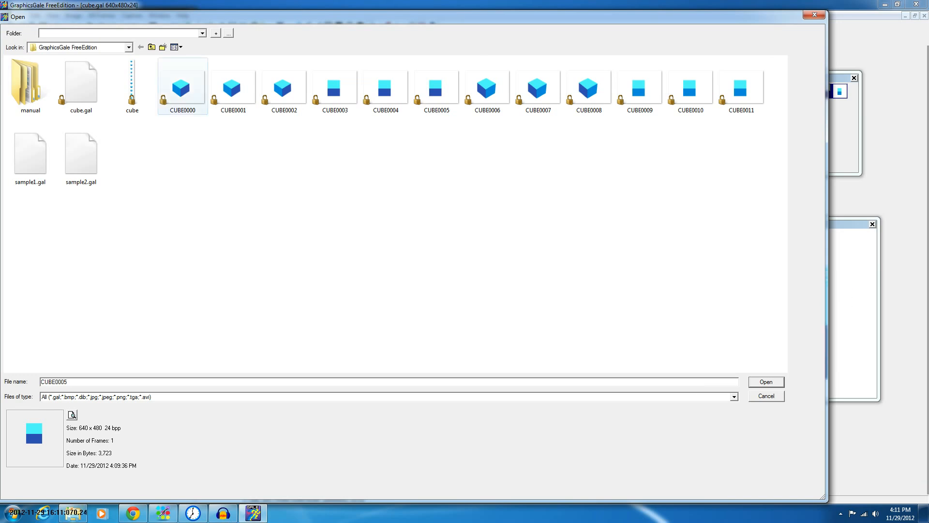
left_click(182, 87)
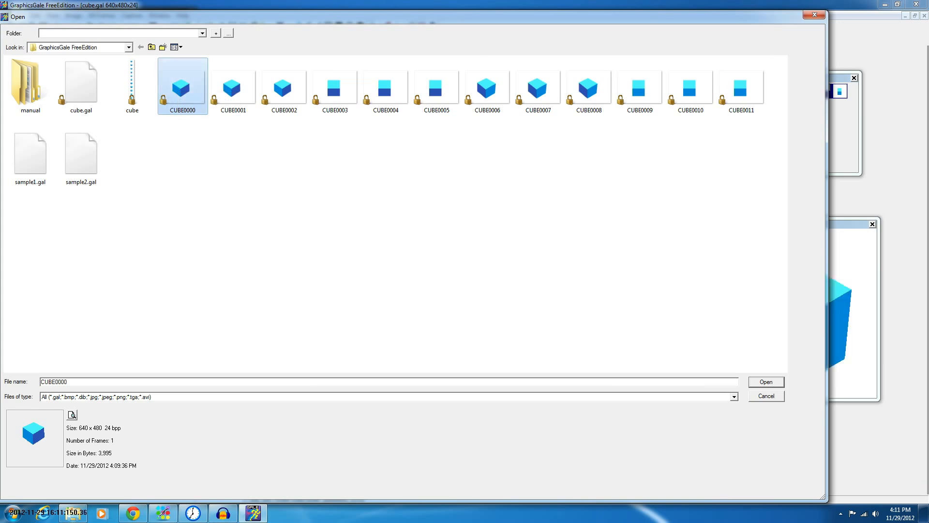
left_click(285, 88)
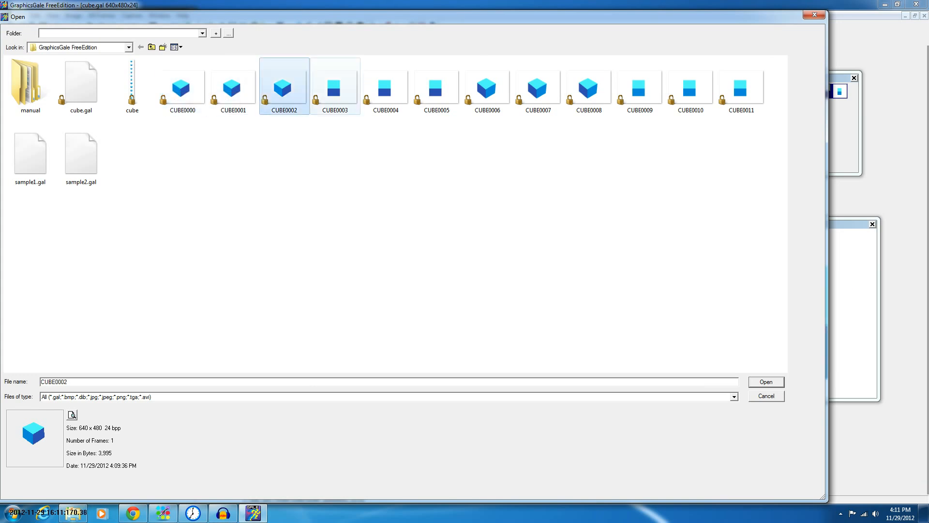
left_click(335, 88)
left_click(436, 88)
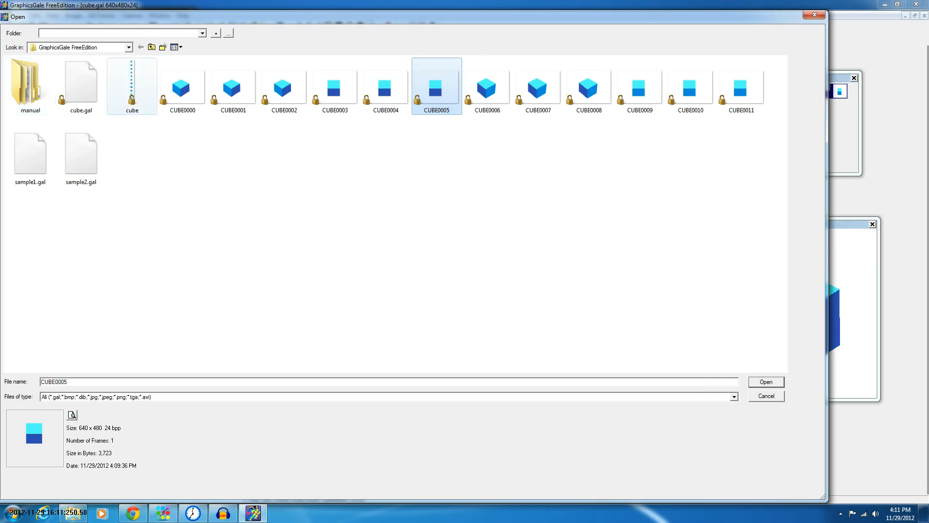
Step: Open the combined cube image and move the Frame window clear of the canvas
left_click(132, 87)
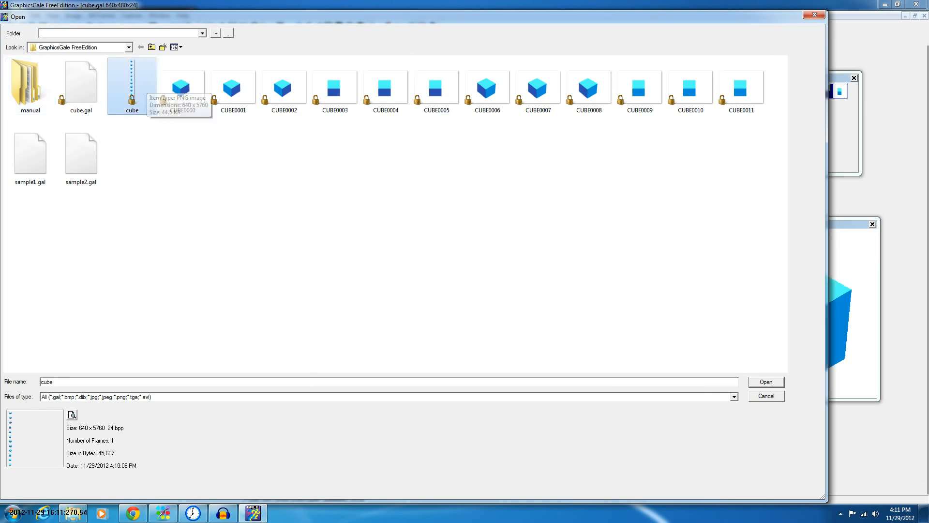
double_click(132, 86)
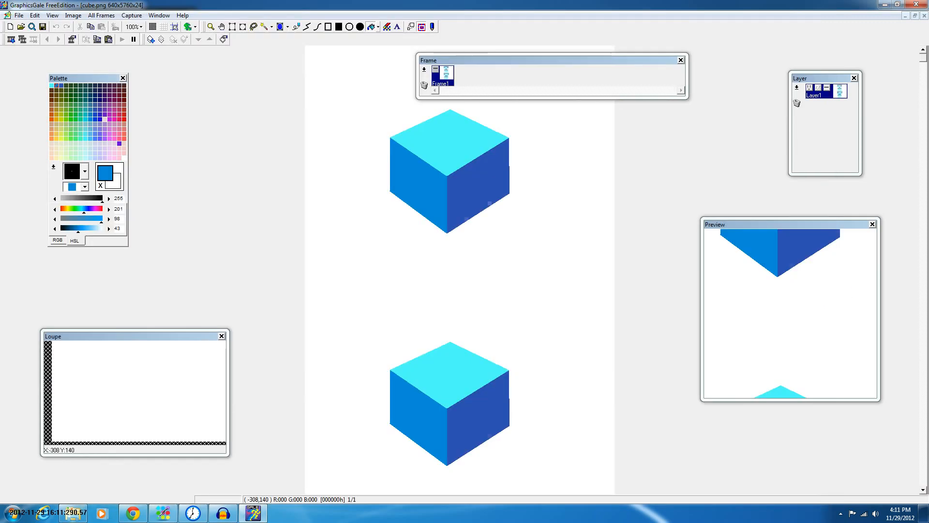
left_click_drag(532, 61, 802, 50)
Step: Examine the column of cube frames along the full length of the combined image
scroll(460, 270, "down", 10)
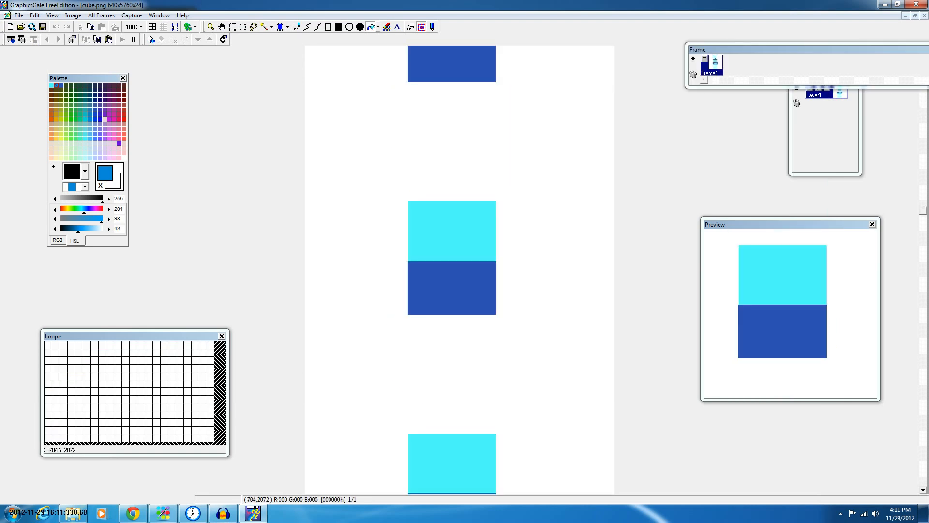
scroll(460, 269, "down", 20)
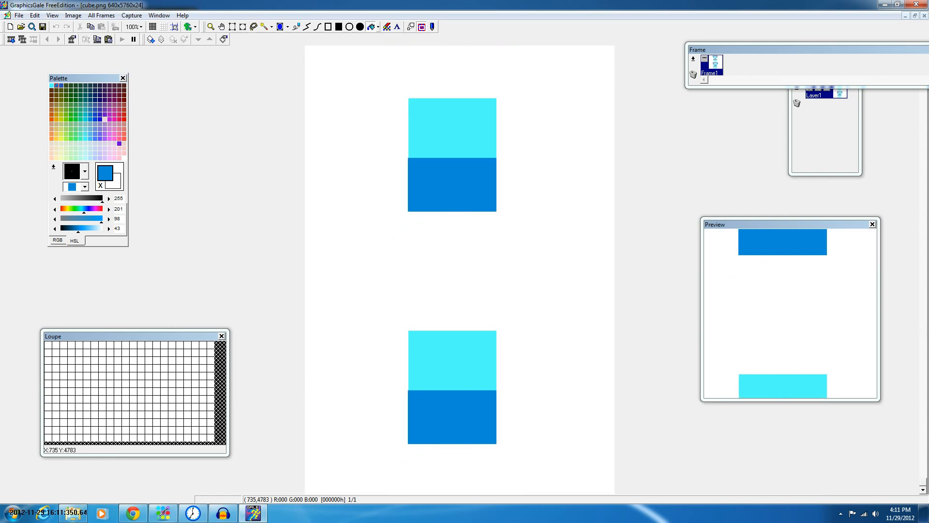
scroll(667, 270, "up", 10)
scroll(460, 270, "up", 15)
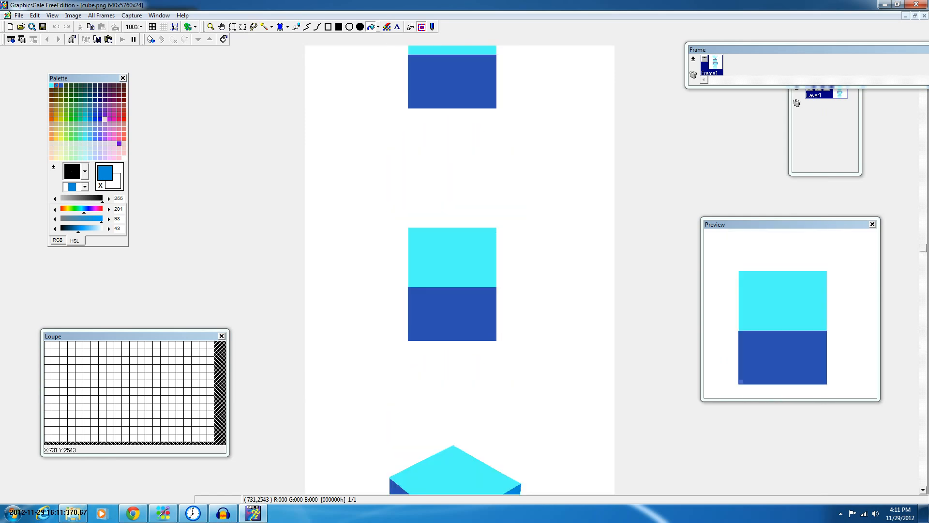
scroll(460, 269, "up", 5)
scroll(460, 270, "up", 6)
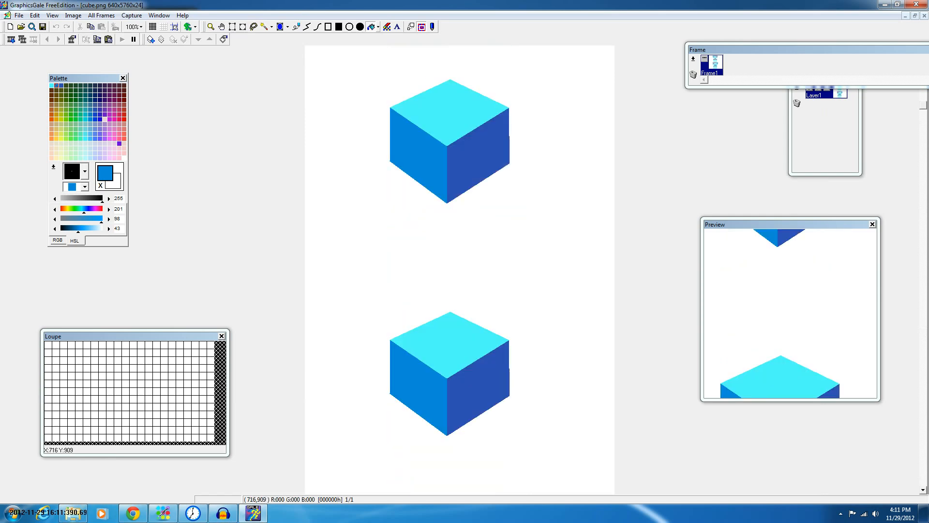
scroll(460, 270, "up", 1)
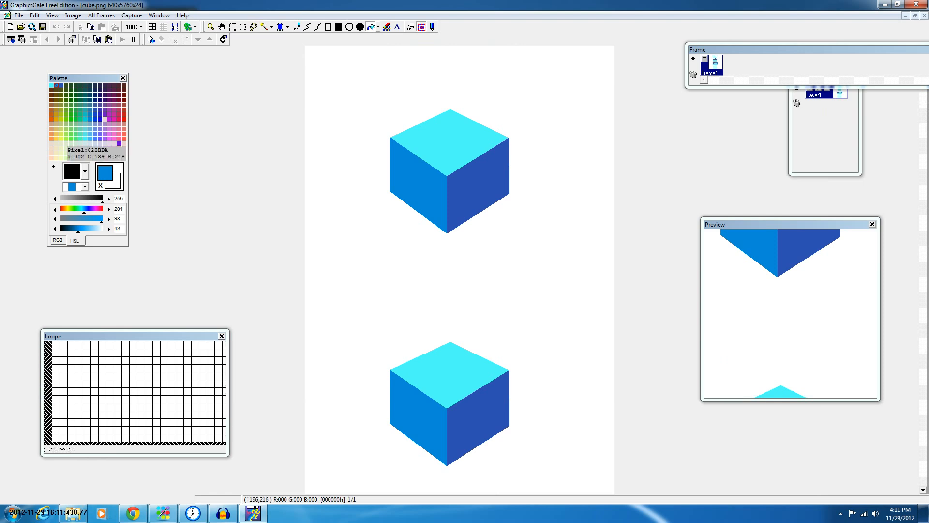
scroll(460, 266, "down", 3)
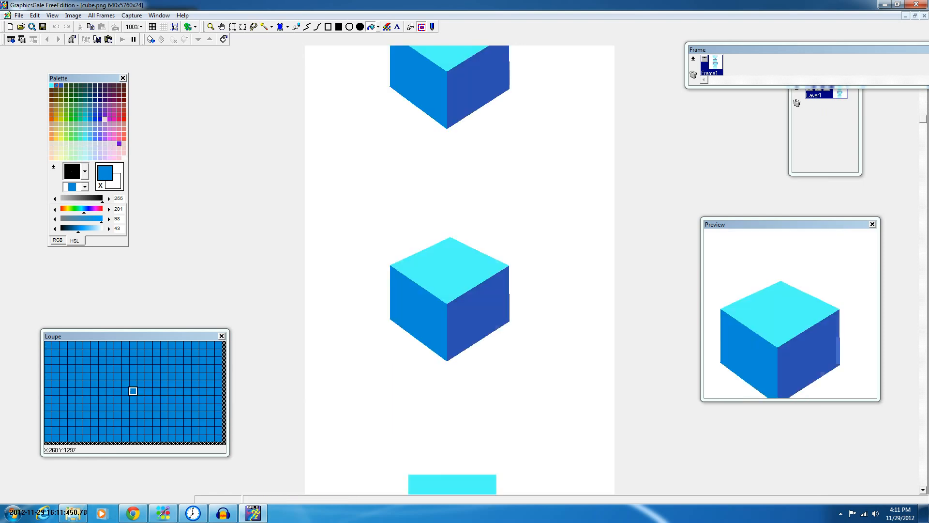
scroll(460, 266, "down", 6)
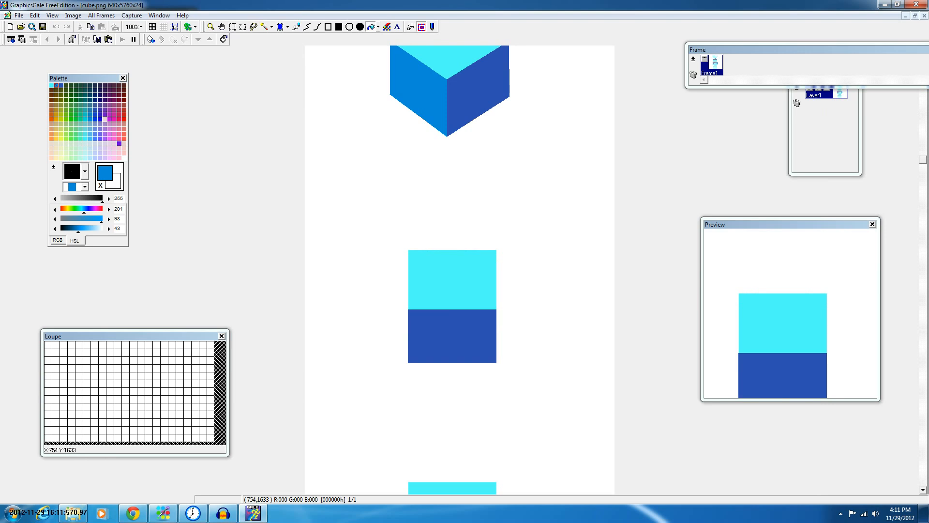
scroll(460, 271, "down", 5)
scroll(460, 272, "down", 12)
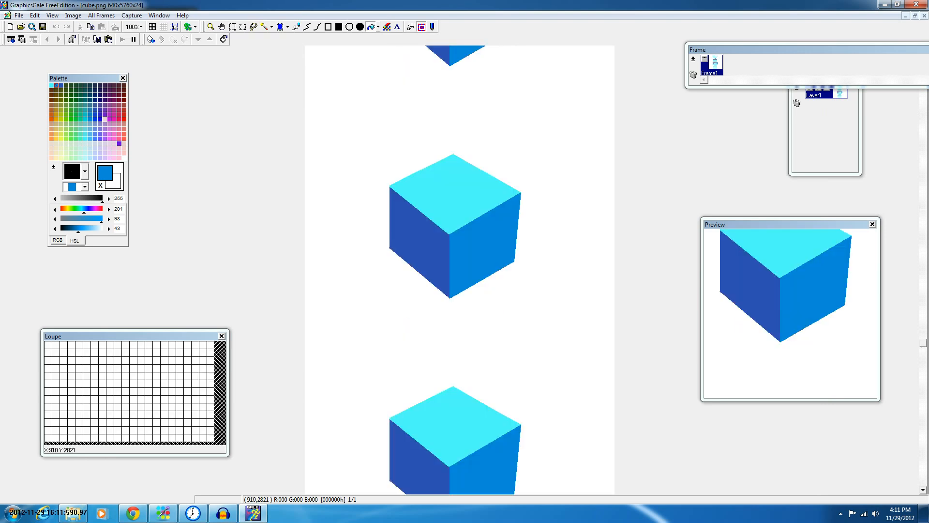
Step: Fill the white background around the cubes in the combined image with purple
scroll(459, 271, "down", 5)
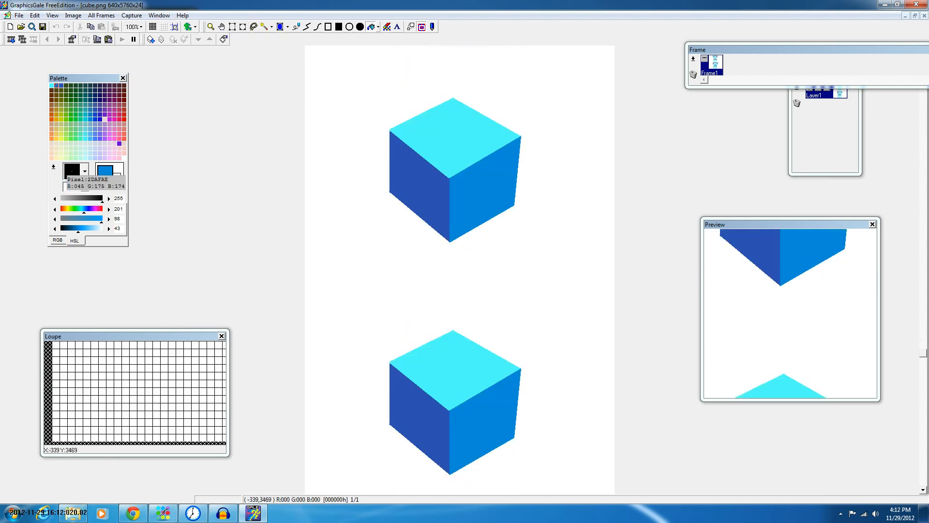
left_click(109, 104)
left_click(385, 86)
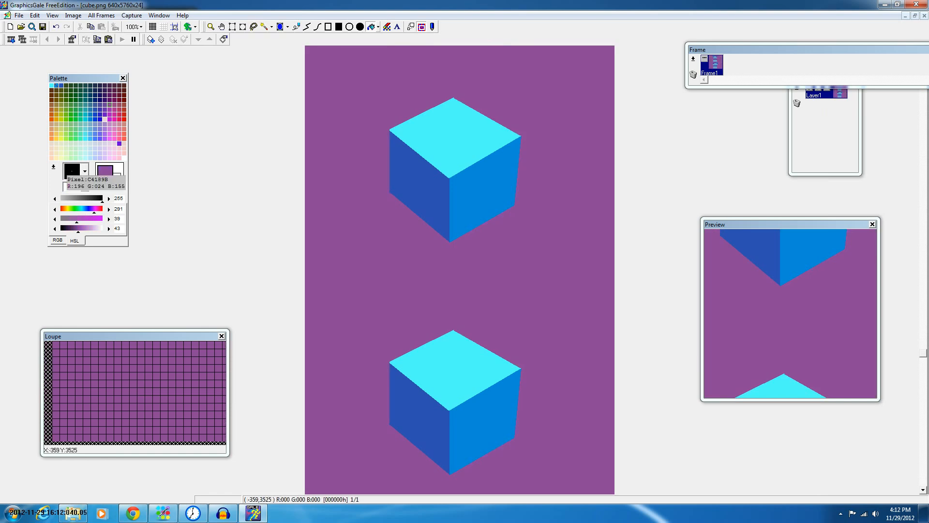
Step: Refill the background around the cubes in the combined image with magenta and finally with red, and check the lower frames
left_click(115, 114)
left_click(547, 85)
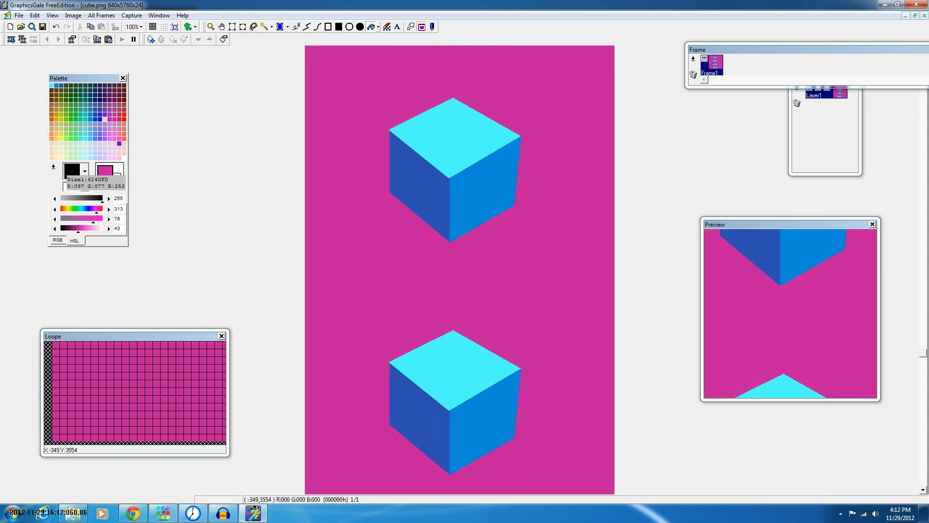
left_click(100, 139)
left_click(124, 119)
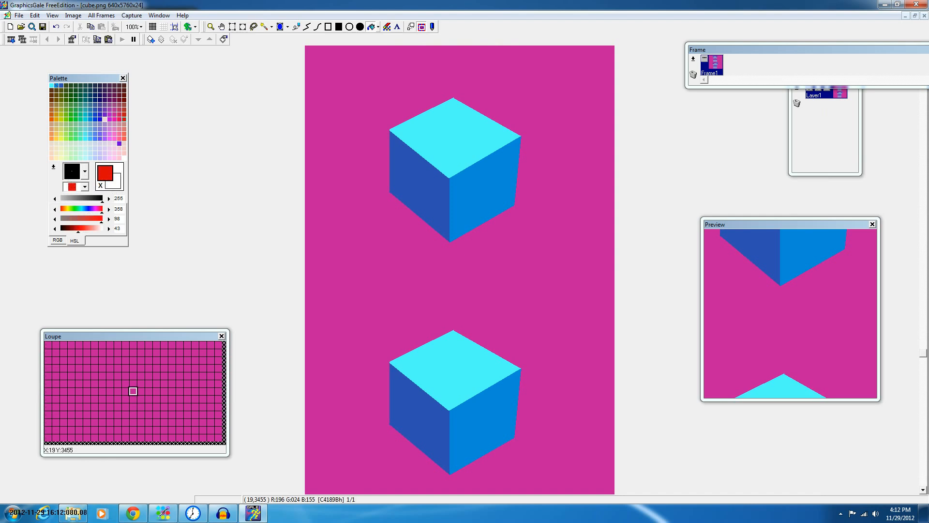
left_click(314, 89)
scroll(180, 135, "down", 5)
scroll(181, 135, "down", 5)
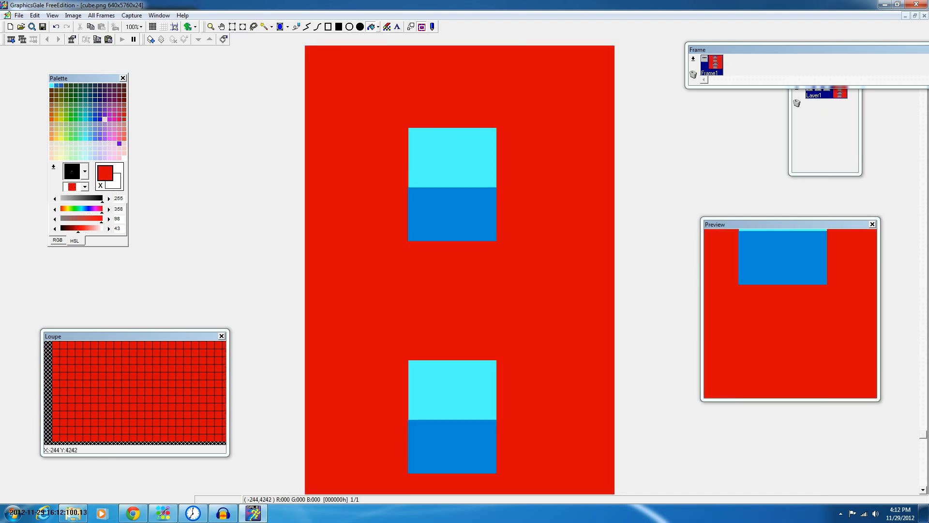
scroll(187, 134, "down", 5)
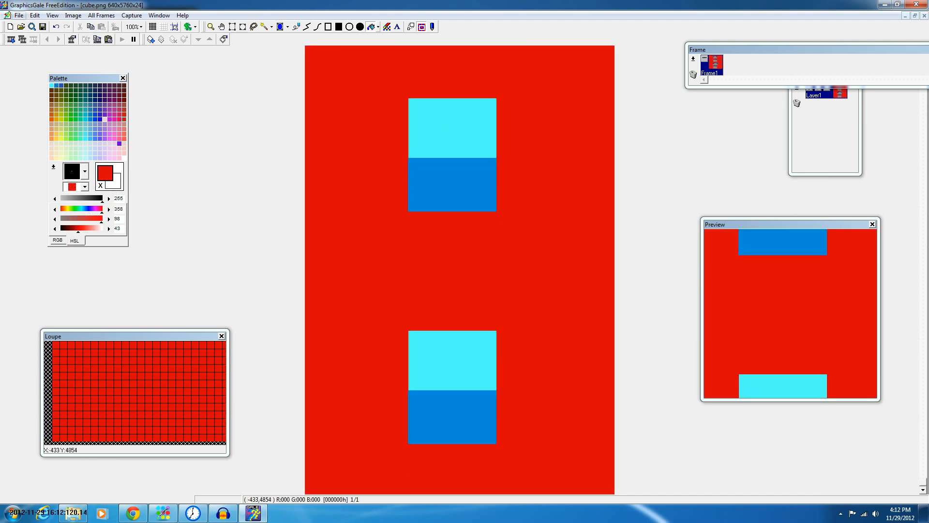
Step: Close GraphicsGale without saving the changes to cube.png and close the GraphicsGale FreeEdition folder window
left_click(19, 15)
mouse_move(53, 15)
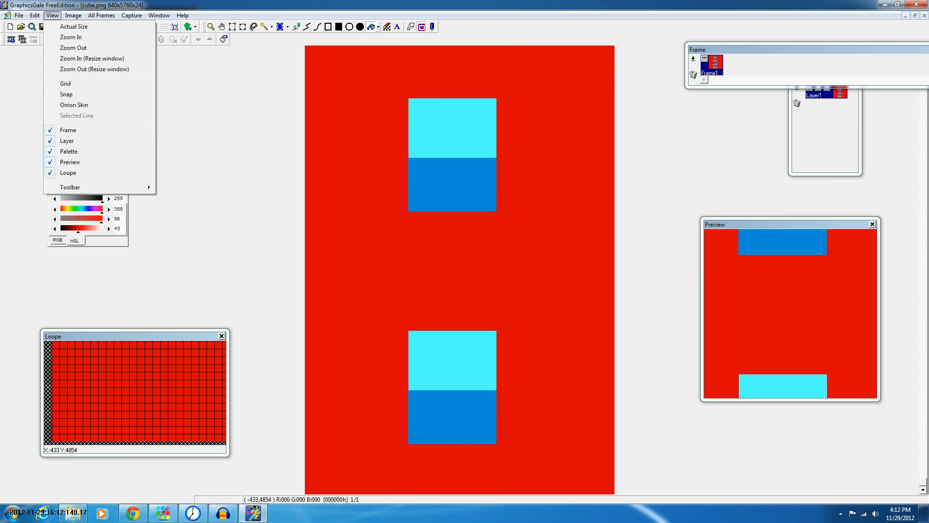
left_click(189, 47)
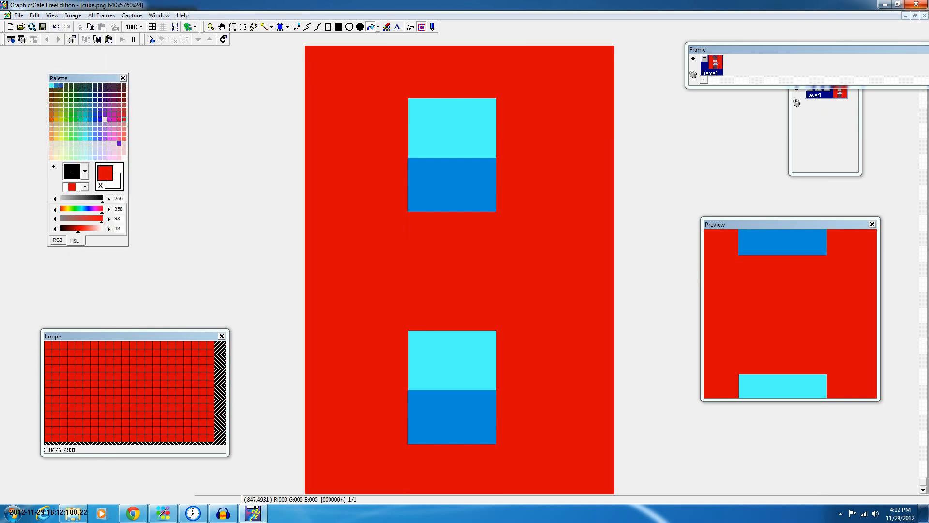
left_click(916, 5)
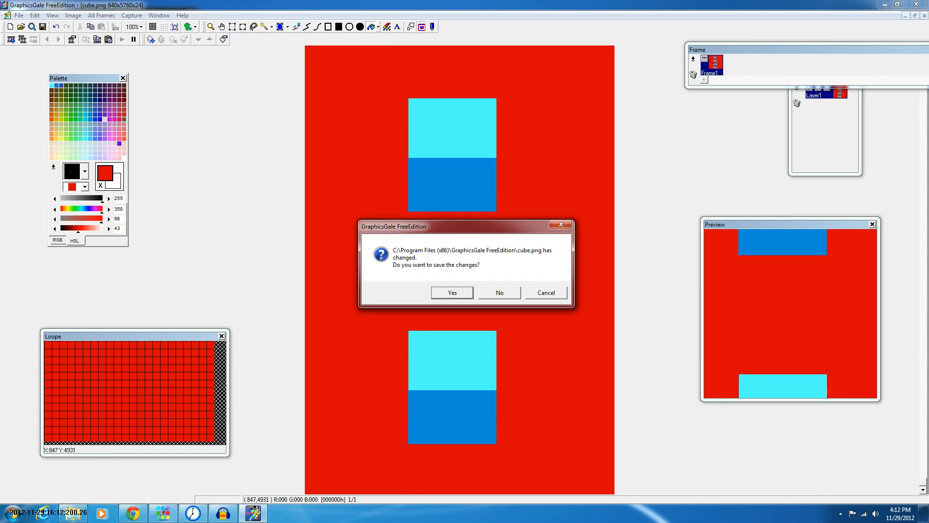
left_click(500, 293)
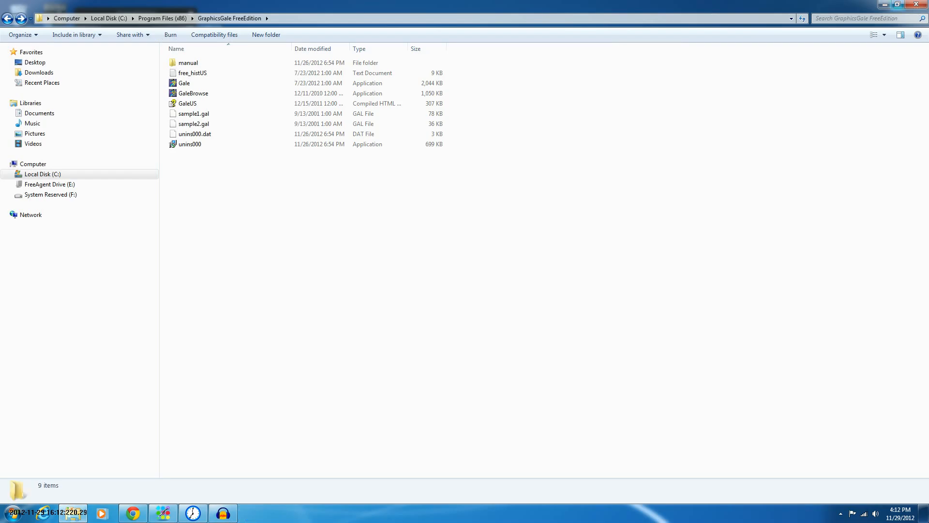
left_click(916, 4)
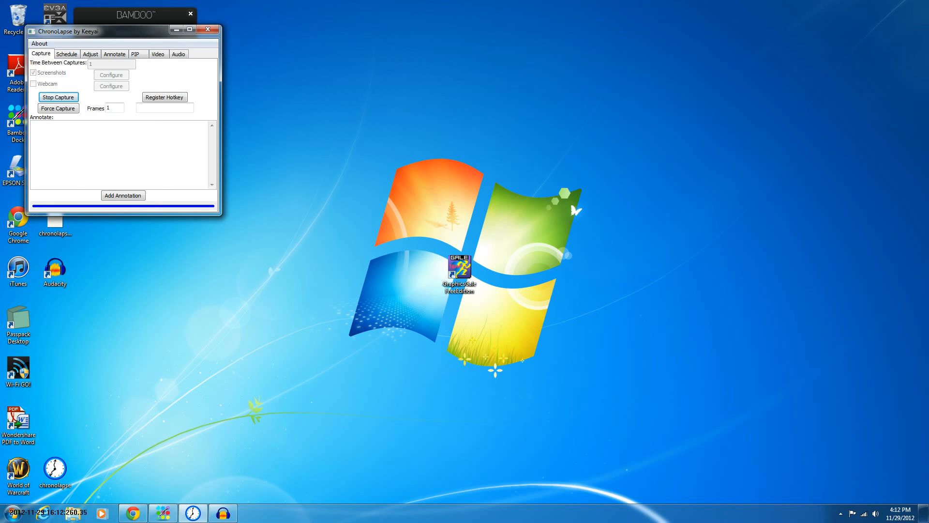
Step: Switch to Chrome, search for "yoyo games" in a new tab and open the YoYo Games website
left_click(134, 513)
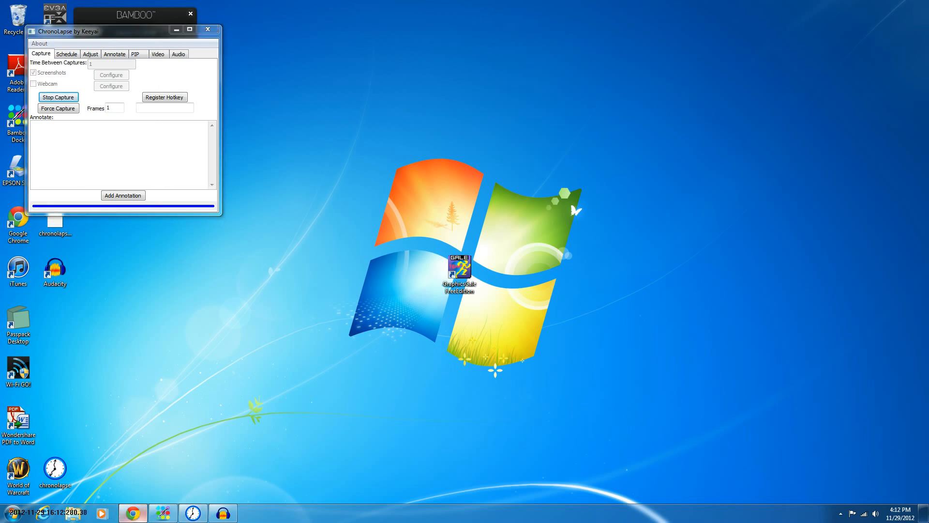
scroll(460, 272, "up", 7)
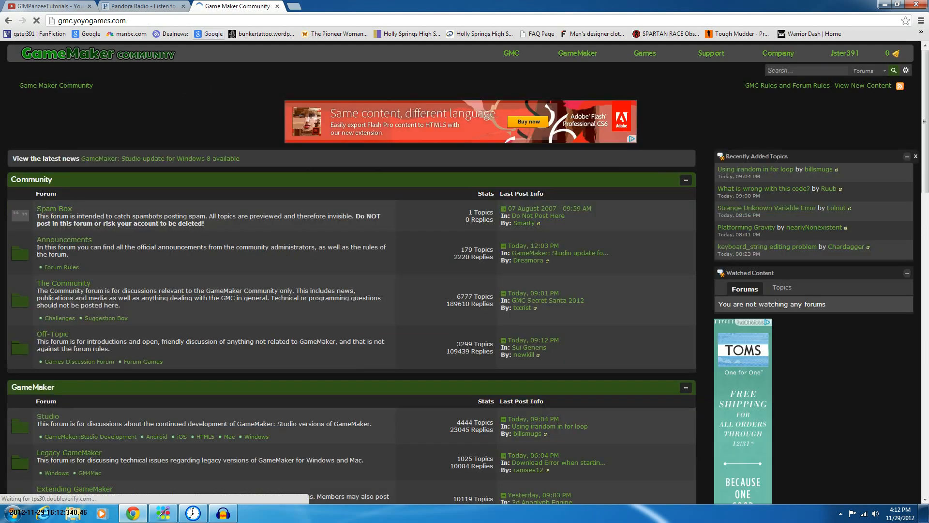
key("ctrl+t")
type("yoy")
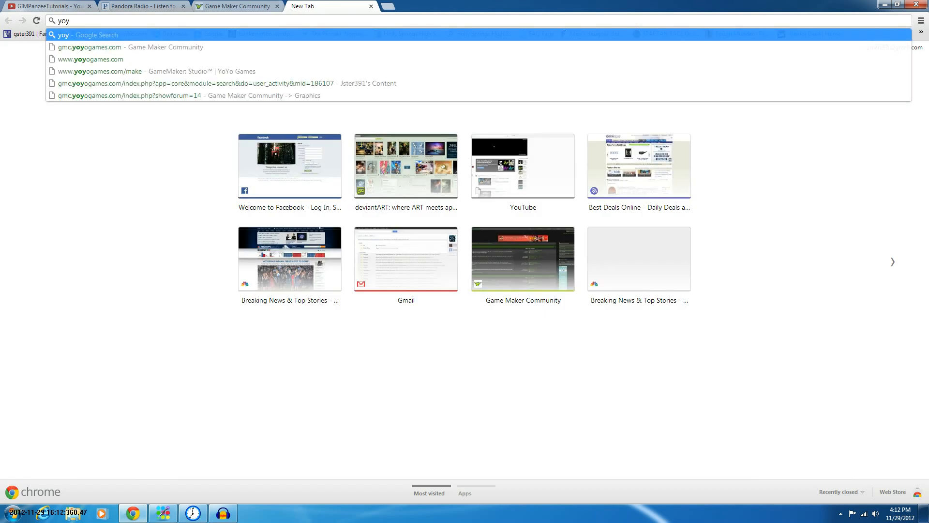
type("games")
key("Return")
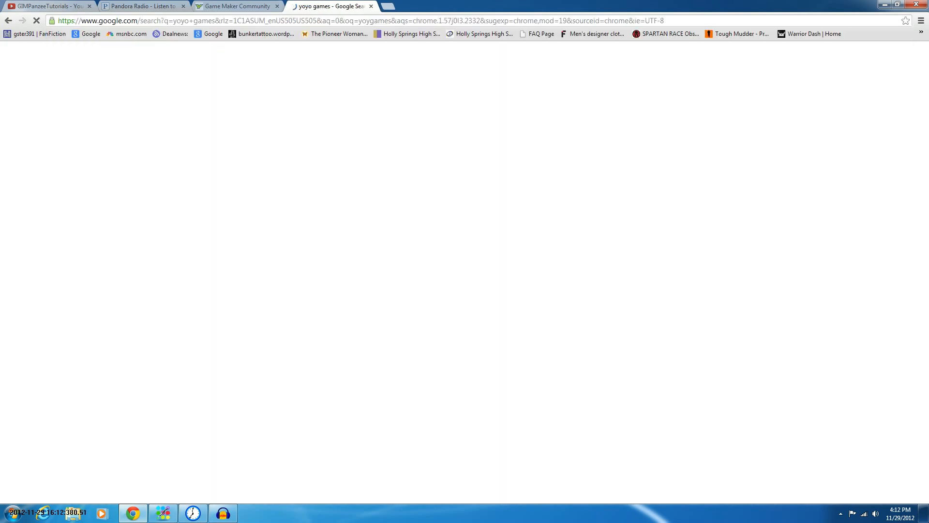
left_click(112, 137)
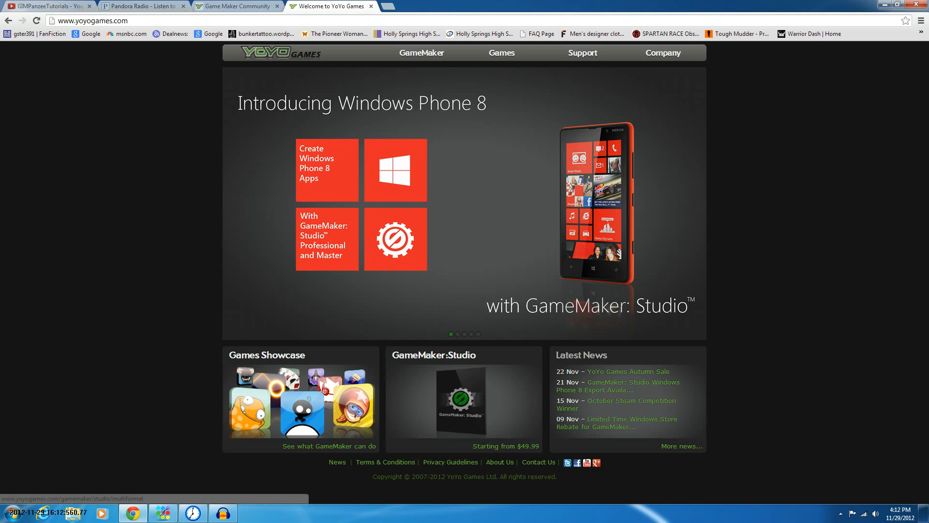
Step: Look over the GameMaker: Studio Professional page and its export module prices, and close that tab
mouse_move(422, 53)
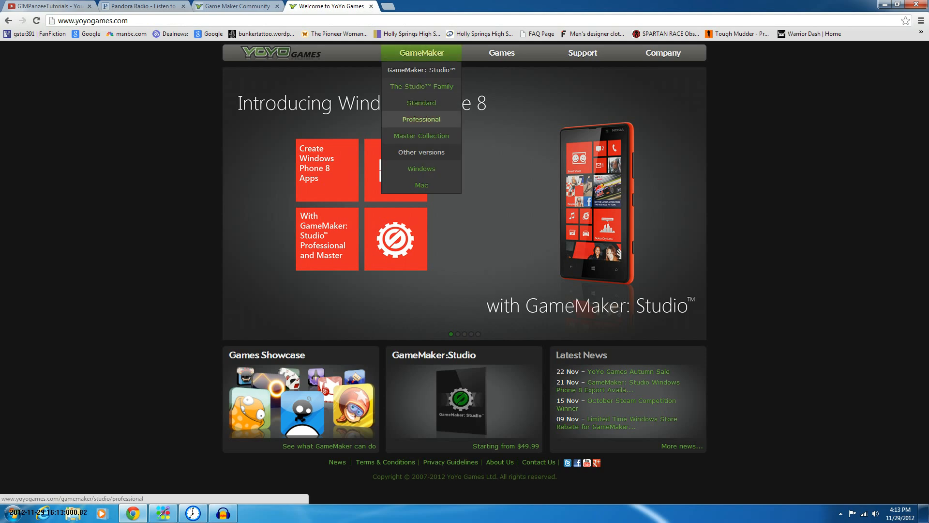
left_click(422, 119)
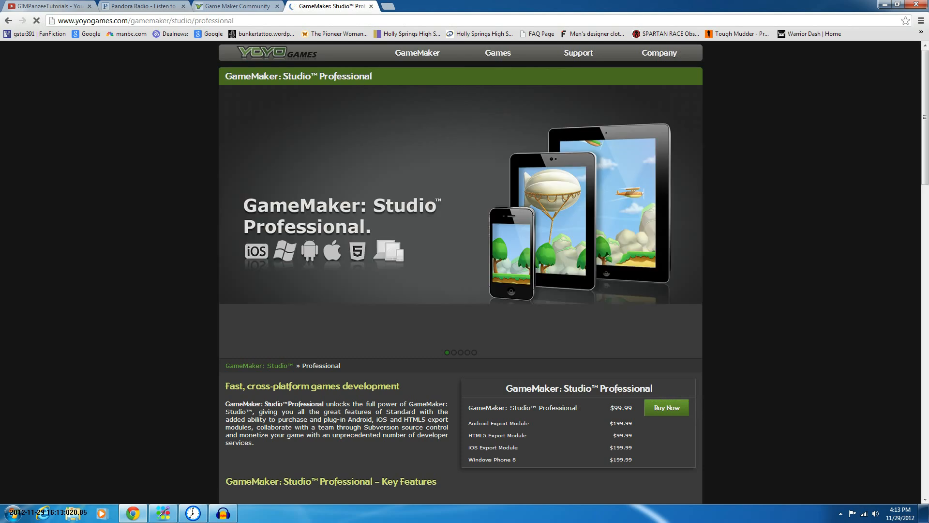
scroll(460, 271, "down", 2)
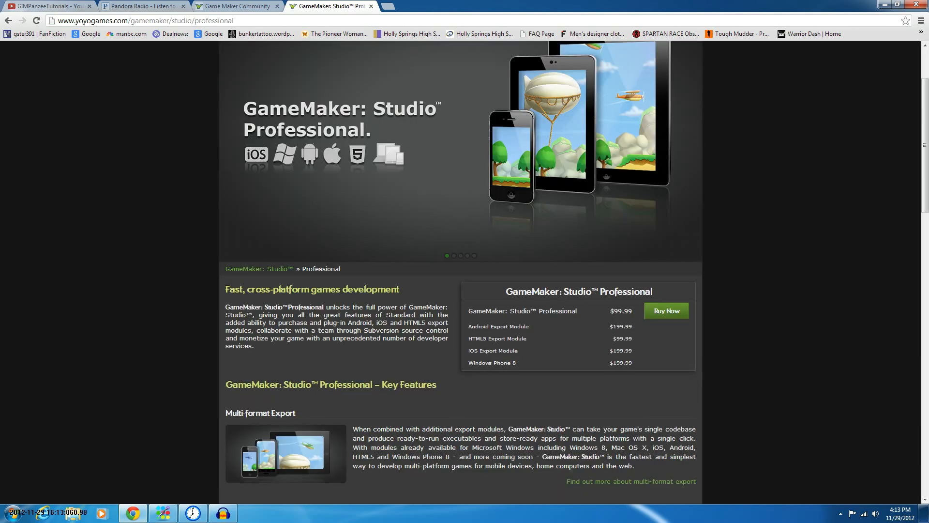
scroll(461, 271, "up", 2)
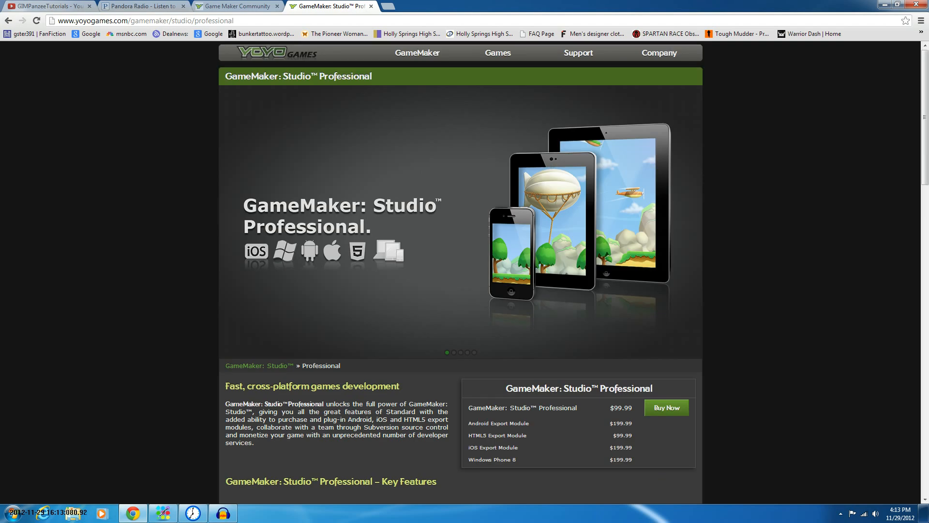
mouse_move(417, 54)
left_click(237, 6)
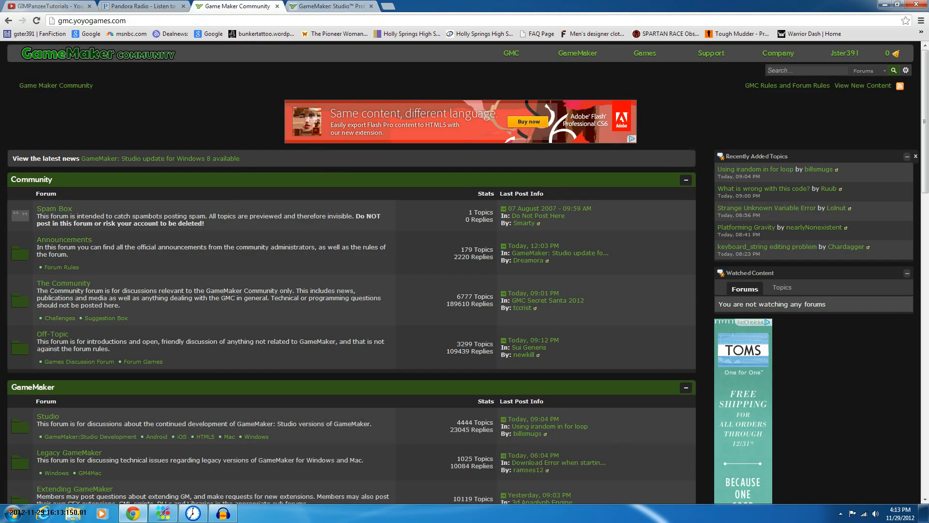
left_click(371, 6)
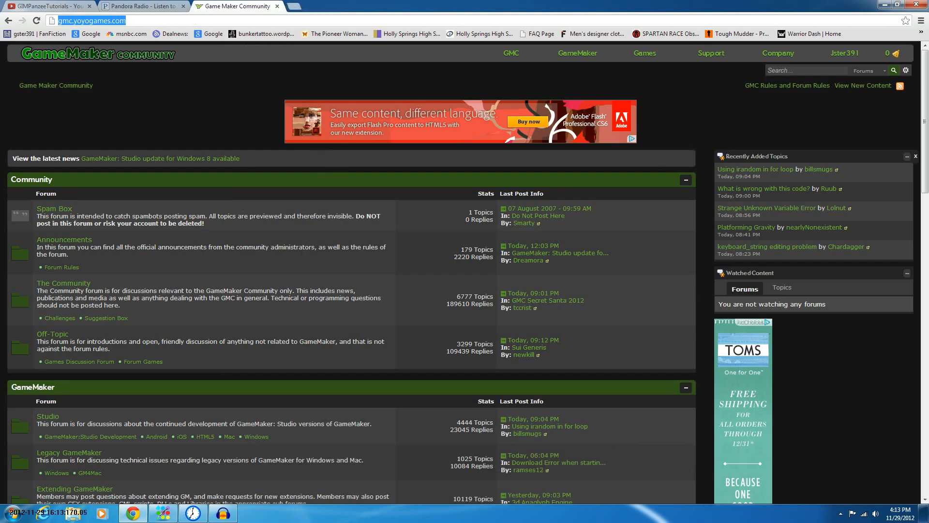
Step: Browse the Game Maker Community forum index, from the Community section through Education and Games
left_click(368, 82)
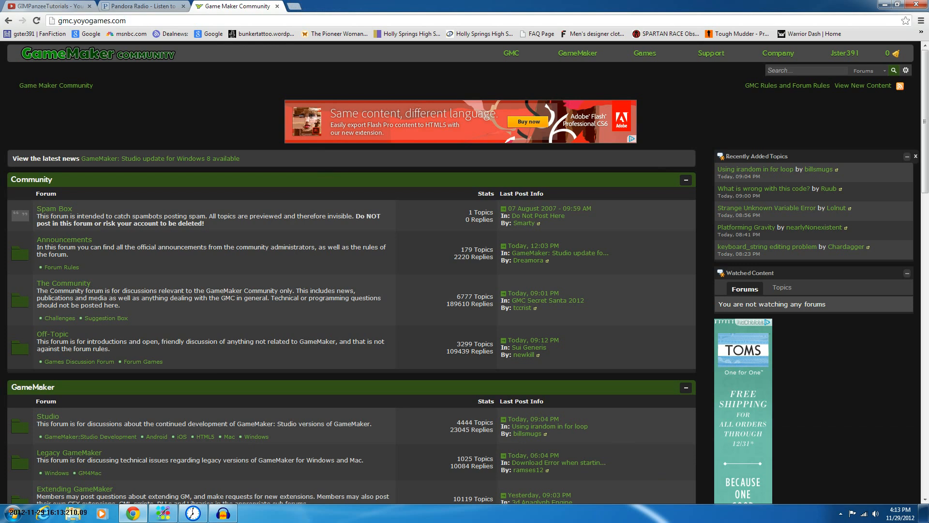
scroll(368, 271, "down", 2)
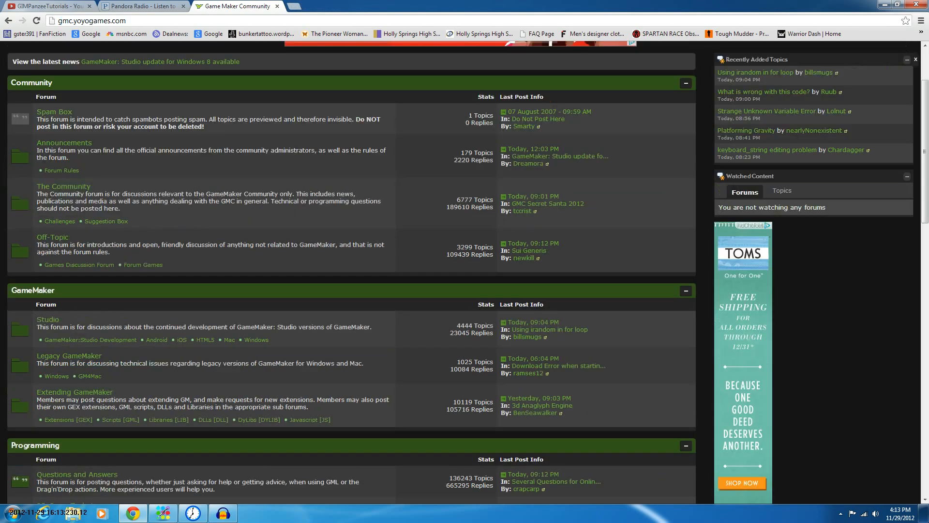
scroll(368, 271, "down", 5)
scroll(368, 271, "down", 5)
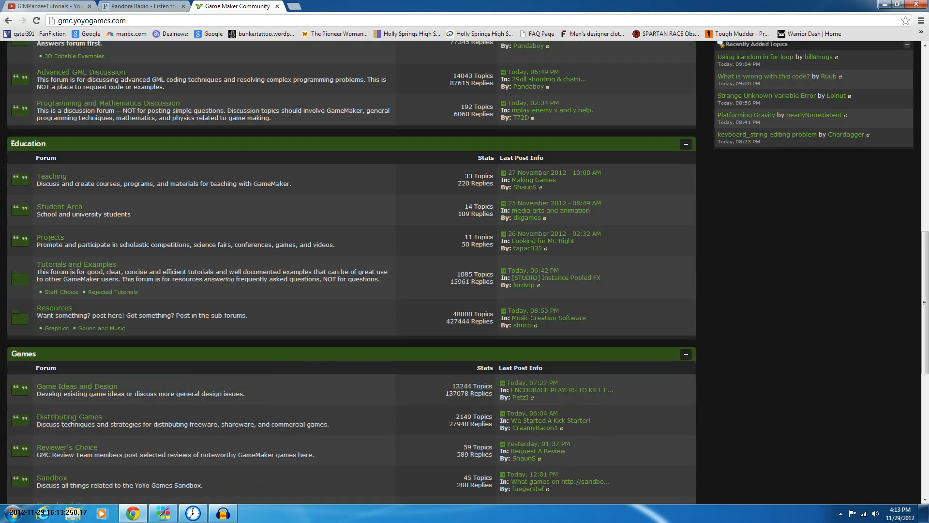
scroll(367, 271, "down", 4)
scroll(368, 271, "up", 2)
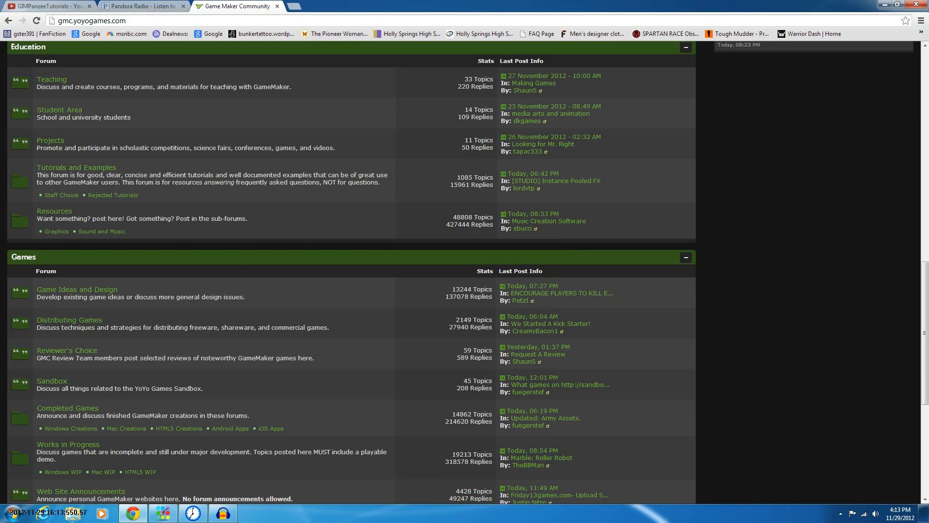
scroll(352, 272, "up", 2)
scroll(352, 271, "up", 10)
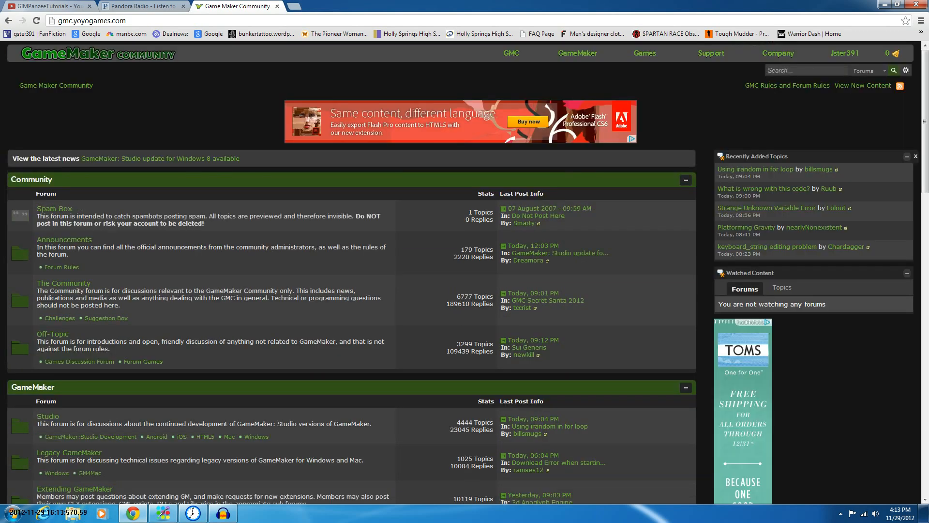
Step: List the signed-in member's own forum content and open the "Youtube!" topic
mouse_move(844, 53)
left_click(846, 106)
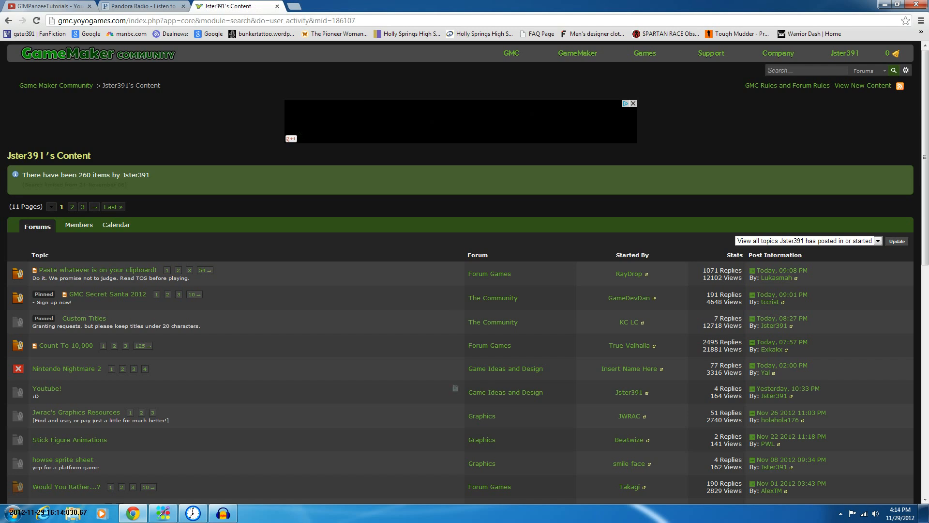
left_click(54, 388)
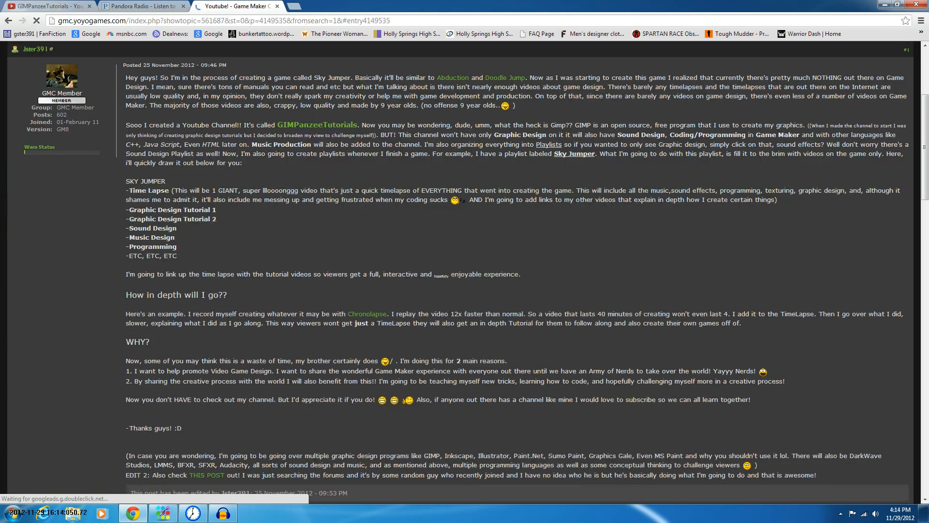
scroll(461, 271, "up", 4)
left_click(845, 53)
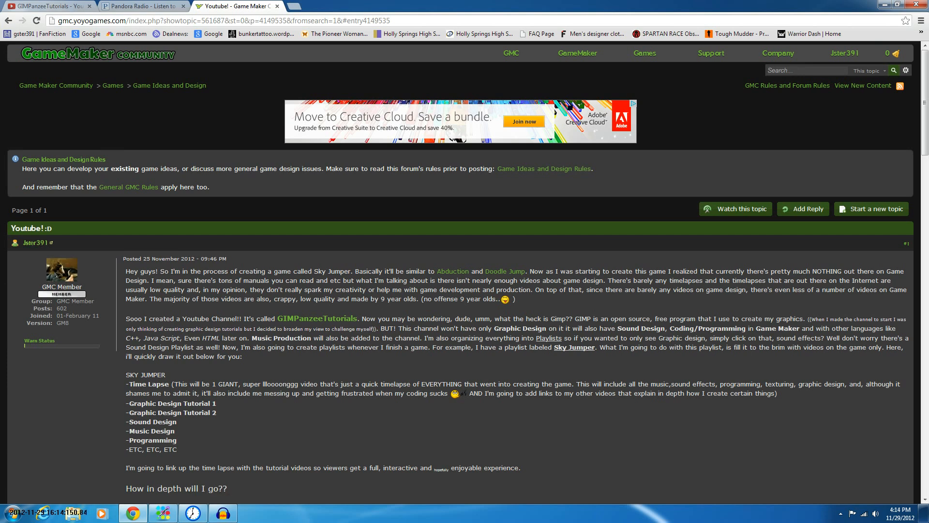
Step: Read the "Youtube!" topic's opening post about the GIMPanzeeTutorials channel and look through its replies
scroll(465, 271, "down", 2)
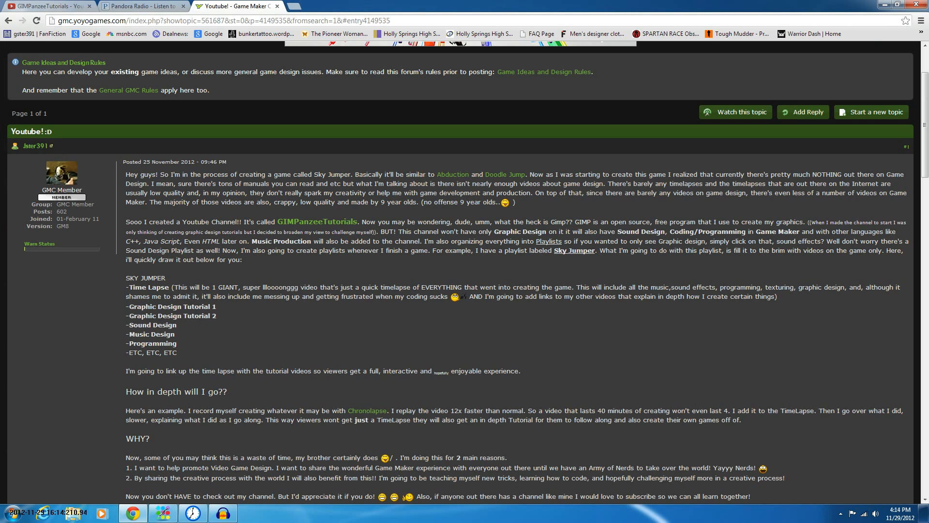
left_click_drag(188, 193, 280, 203)
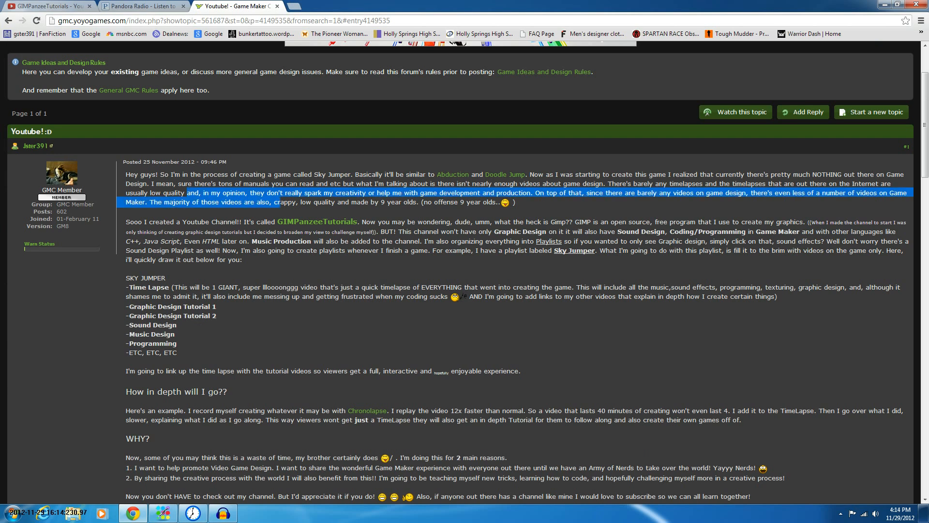
left_click(280, 203)
scroll(464, 271, "down", 4)
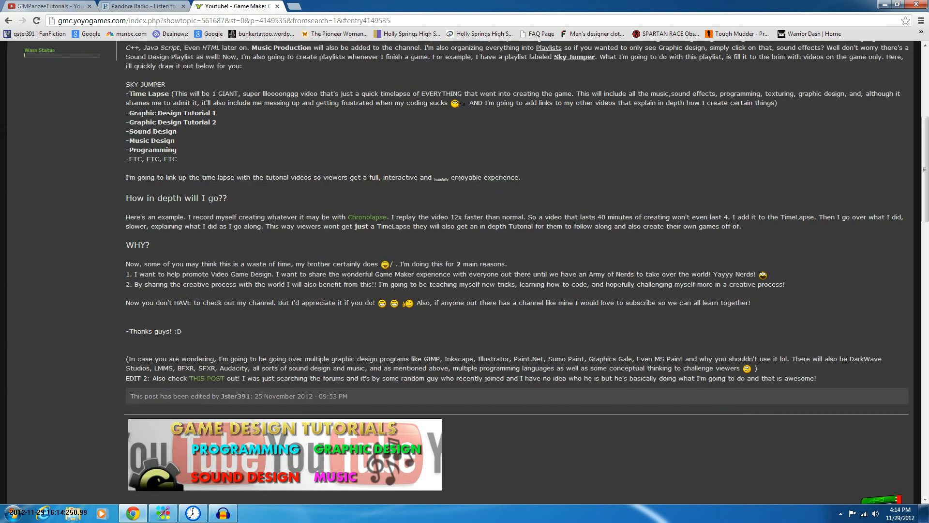
scroll(465, 272, "up", 1)
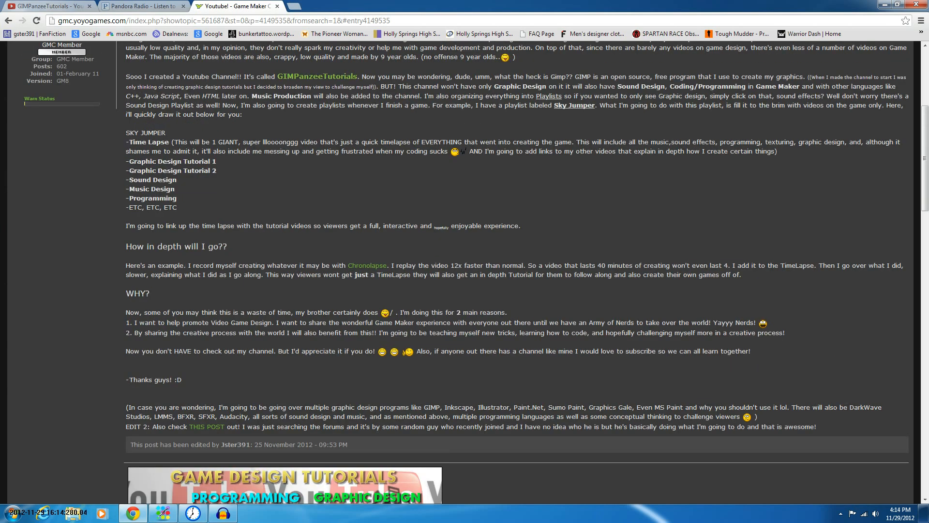
scroll(465, 271, "up", 2)
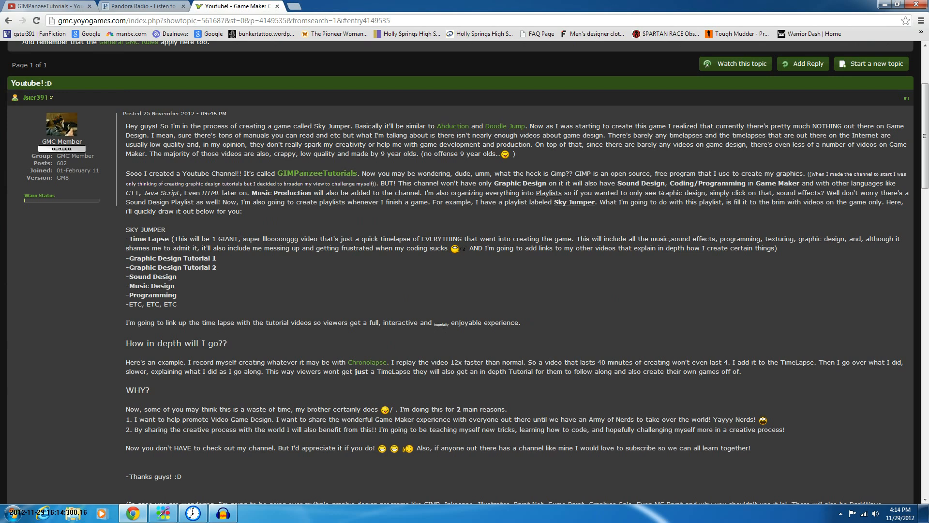
scroll(465, 271, "down", 5)
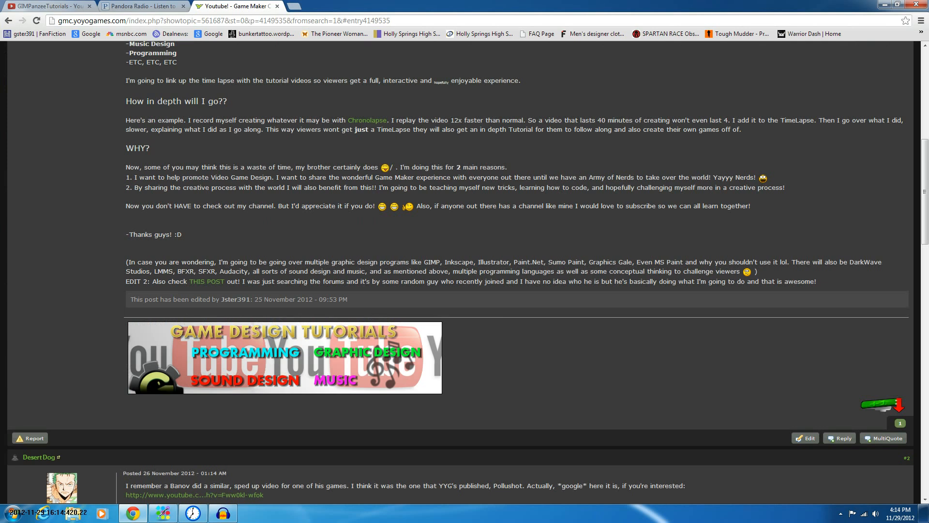
scroll(465, 271, "down", 4)
scroll(465, 271, "down", 18)
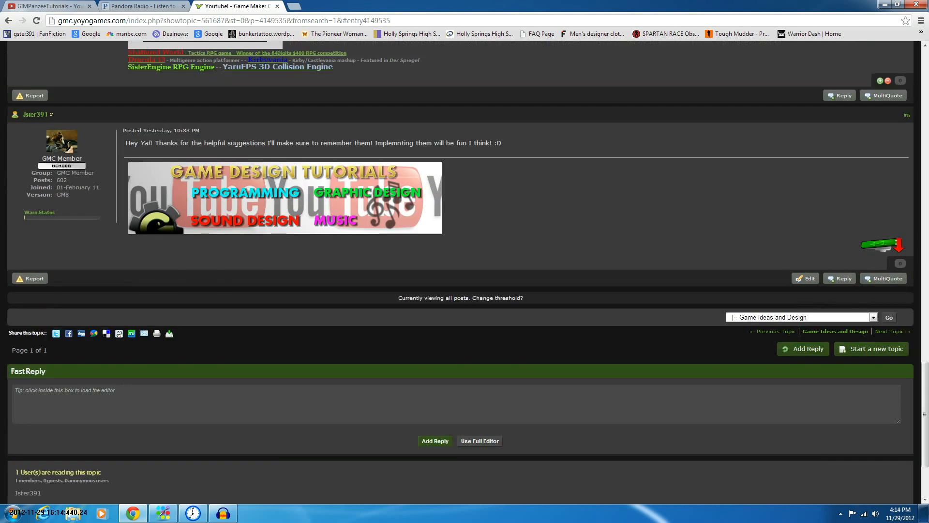
scroll(465, 272, "up", 15)
scroll(464, 271, "up", 12)
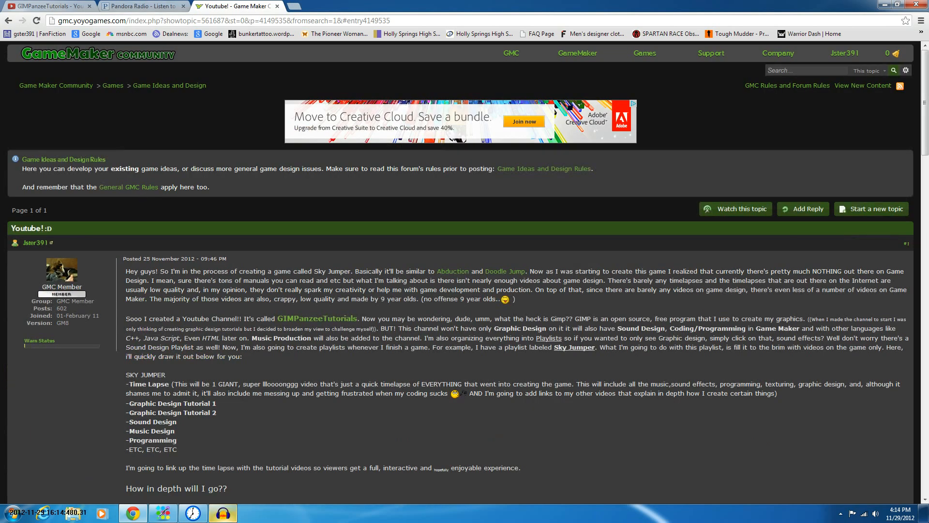
Step: Switch to Audacity, minimise Chrome and enlarge the Audacity window across the desktop
left_click(223, 513)
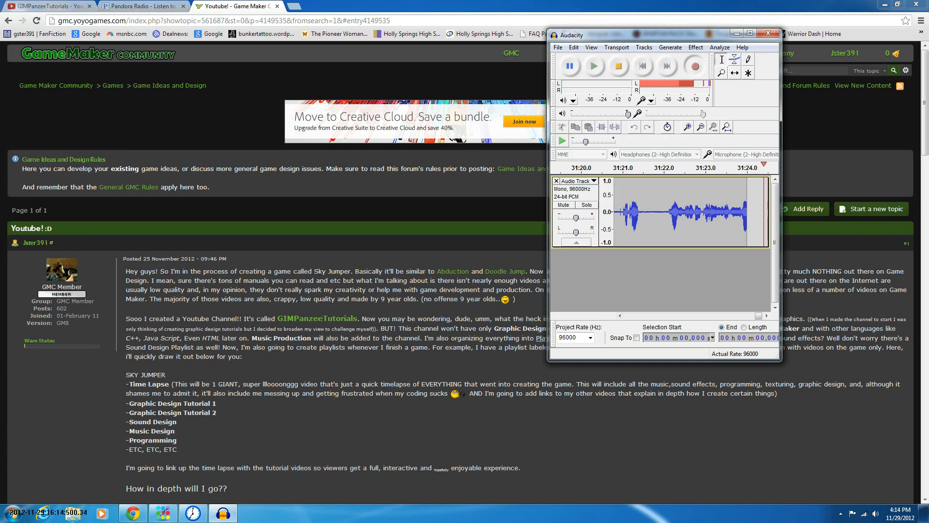
left_click(737, 34)
left_click(885, 4)
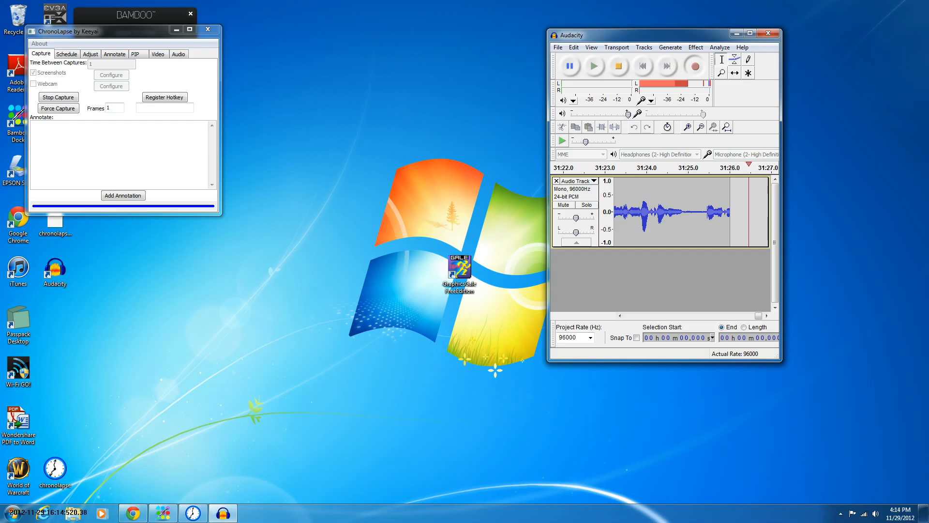
left_click_drag(549, 30, 315, 0)
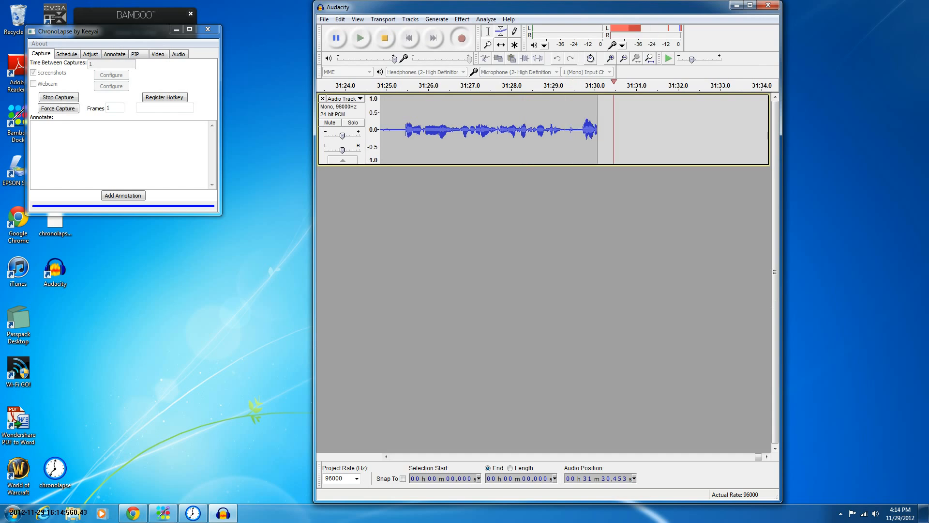